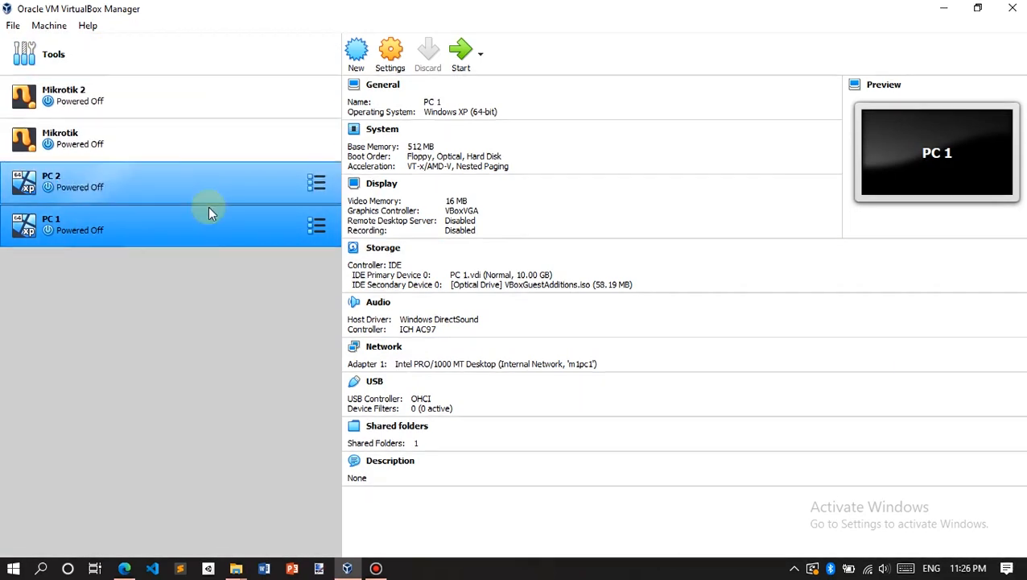
Step: Attach Mikrotik's adapter 1 as a Bridged Adapter to the wireless card
left_click(169, 104)
left_click(161, 146)
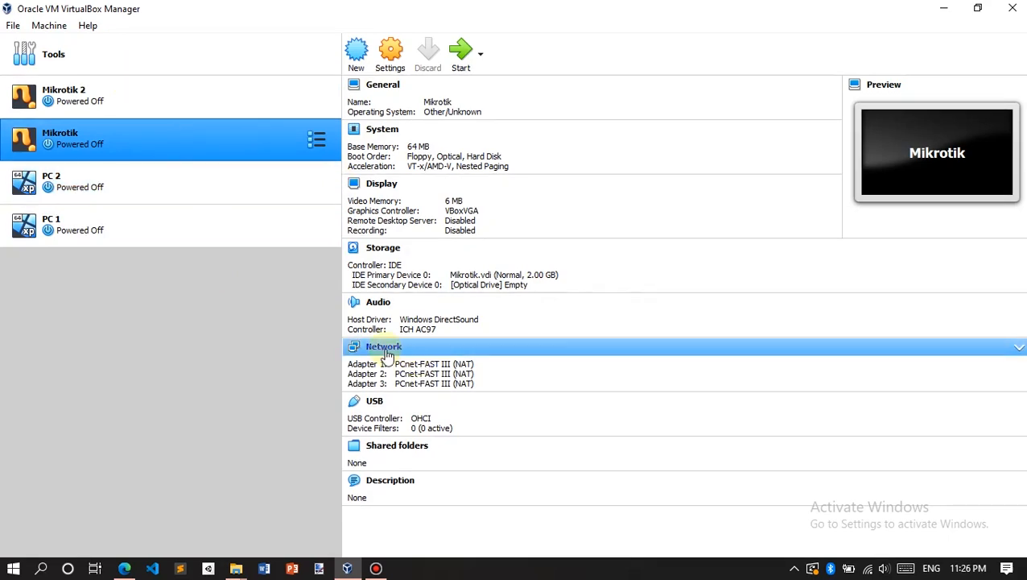
left_click(467, 344)
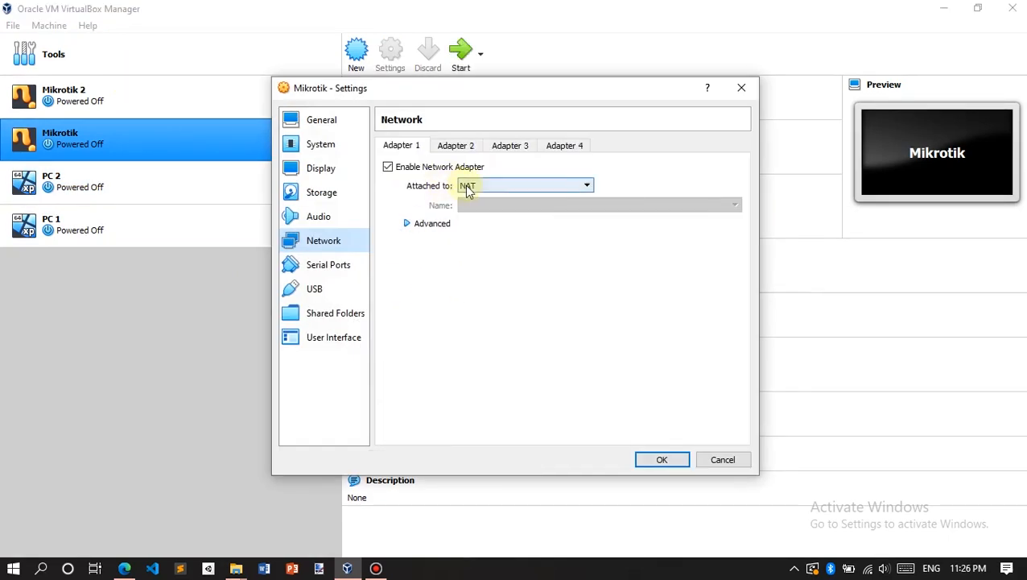
left_click(468, 189)
left_click(493, 208)
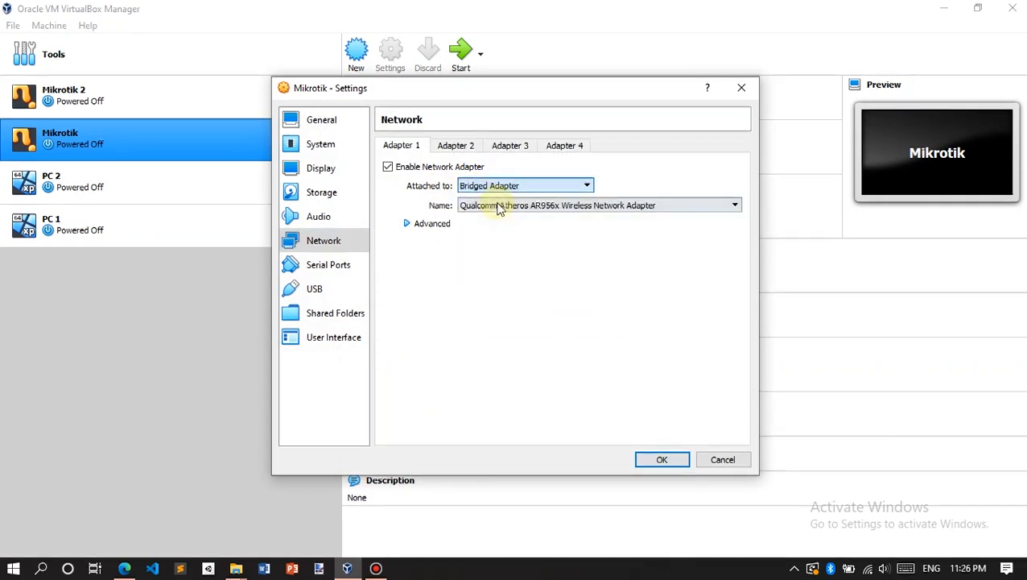
Step: Put adapter 2 on internal network m1pc1 and adapter 3 on m1m2, then save
left_click(456, 146)
left_click(488, 180)
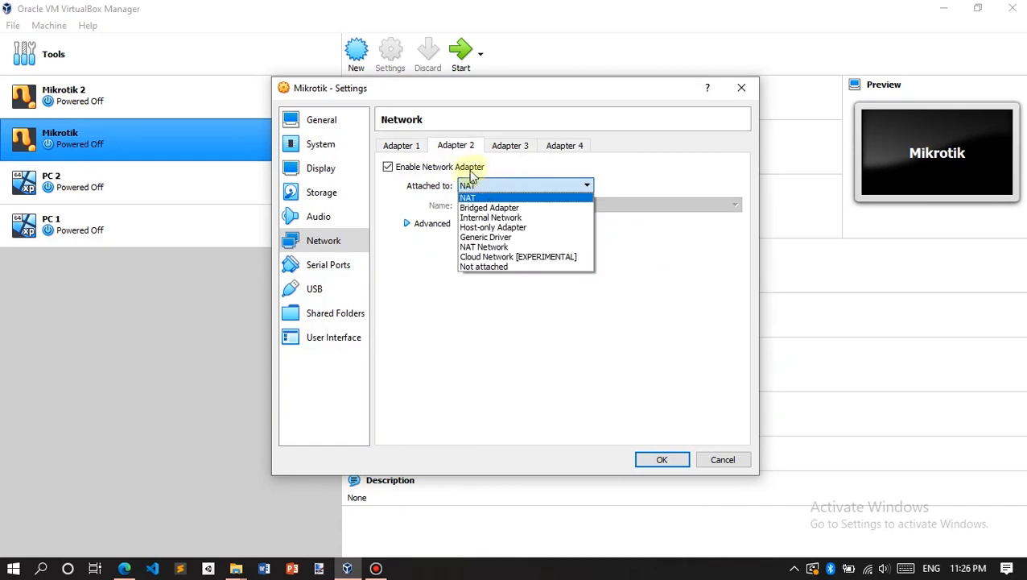
left_click(490, 218)
left_click(504, 207)
left_click_drag(504, 207, 440, 207)
left_click(509, 207)
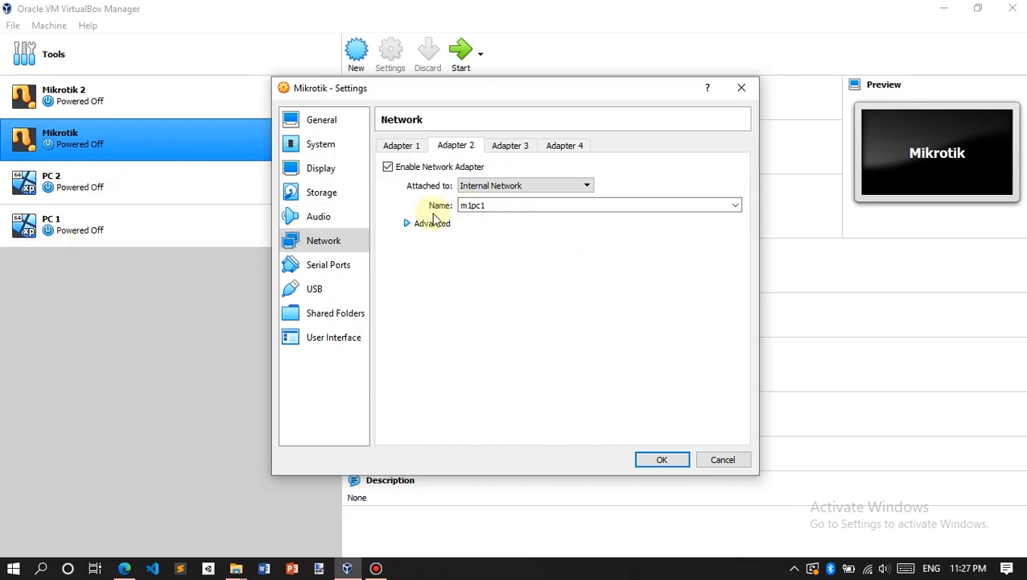
left_click(511, 153)
left_click(488, 187)
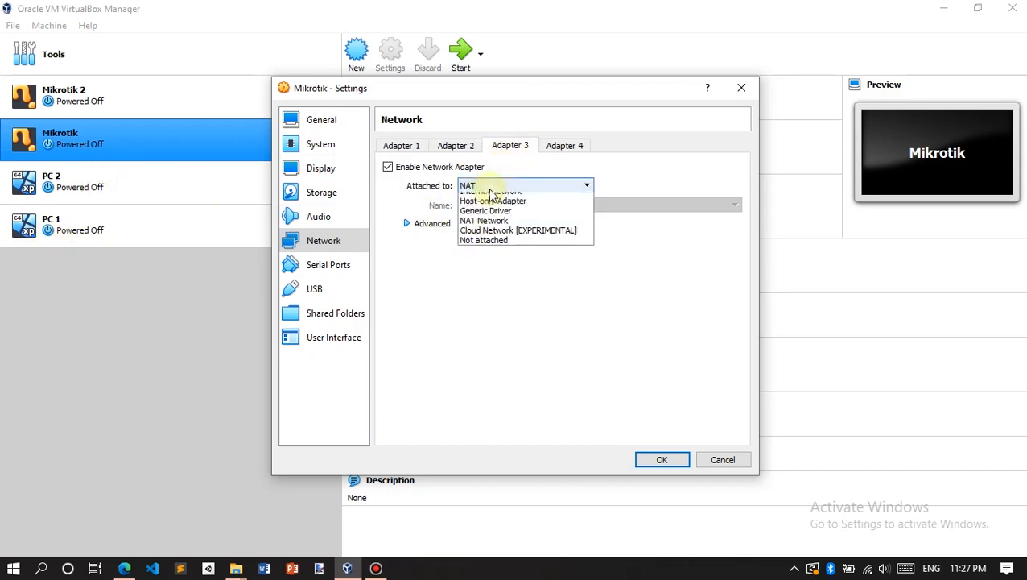
left_click(491, 216)
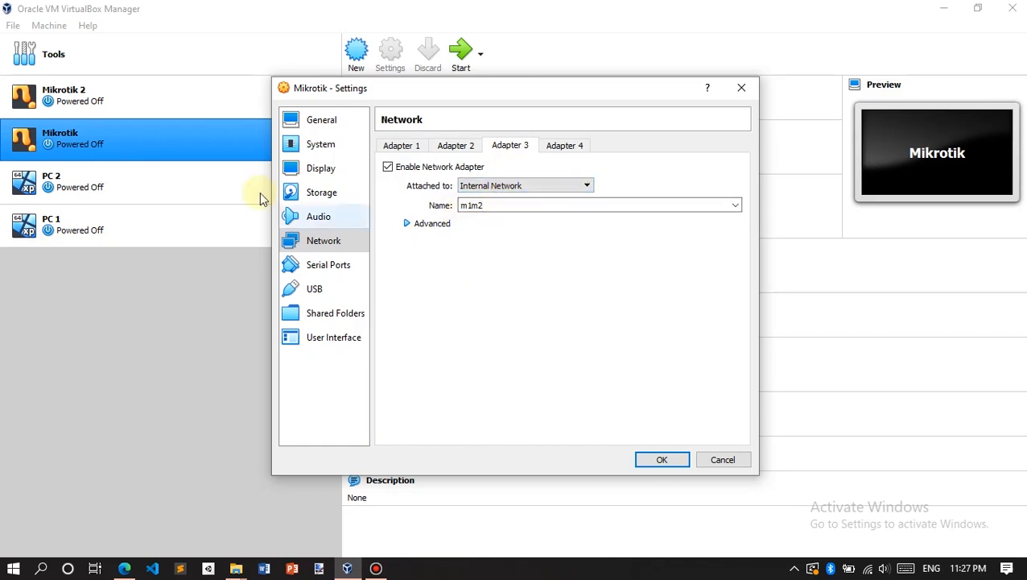
left_click(664, 460)
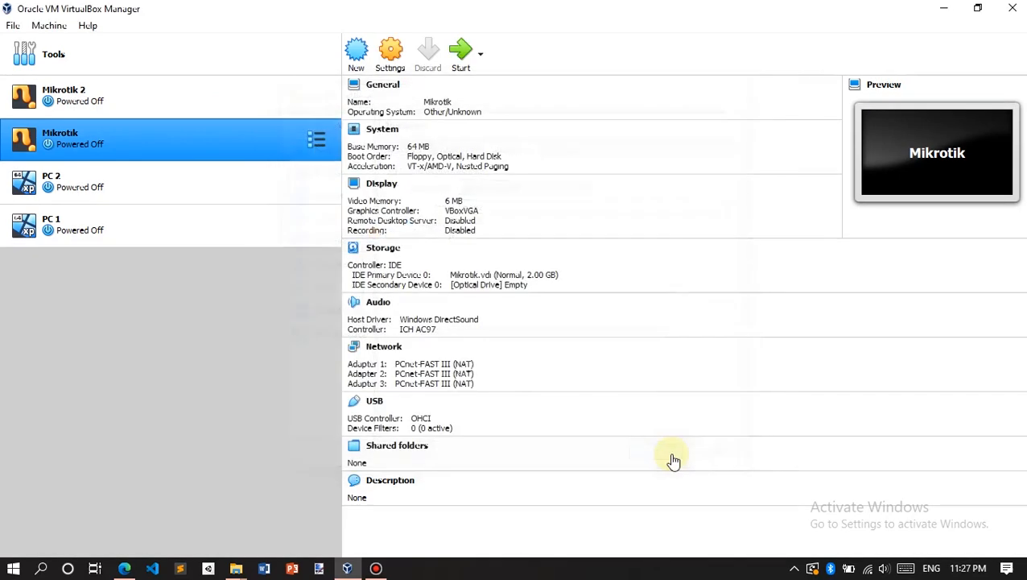
Step: Attach Mikrotik 2's adapter 1 to internal network m1m2
left_click(100, 100)
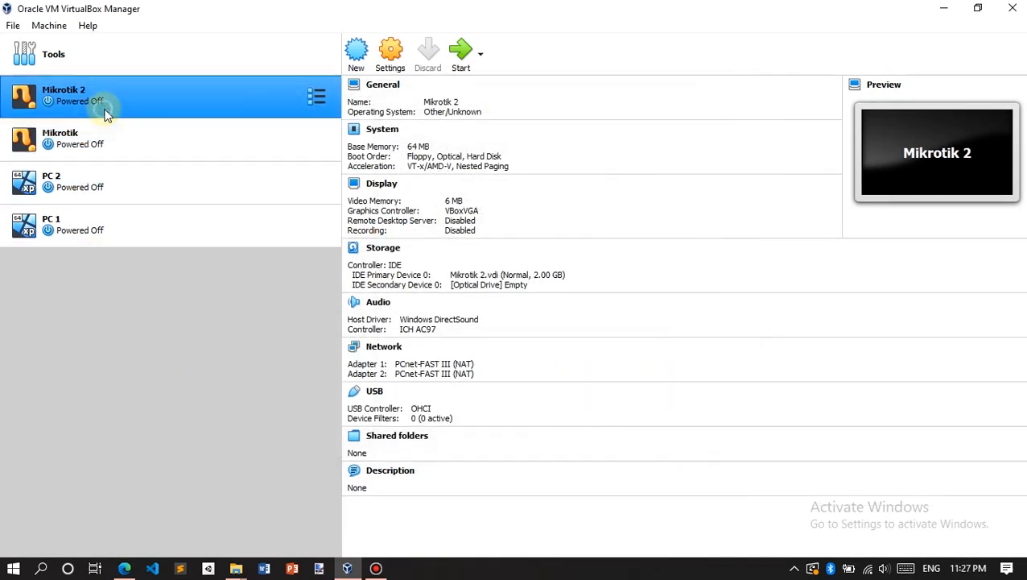
left_click(392, 358)
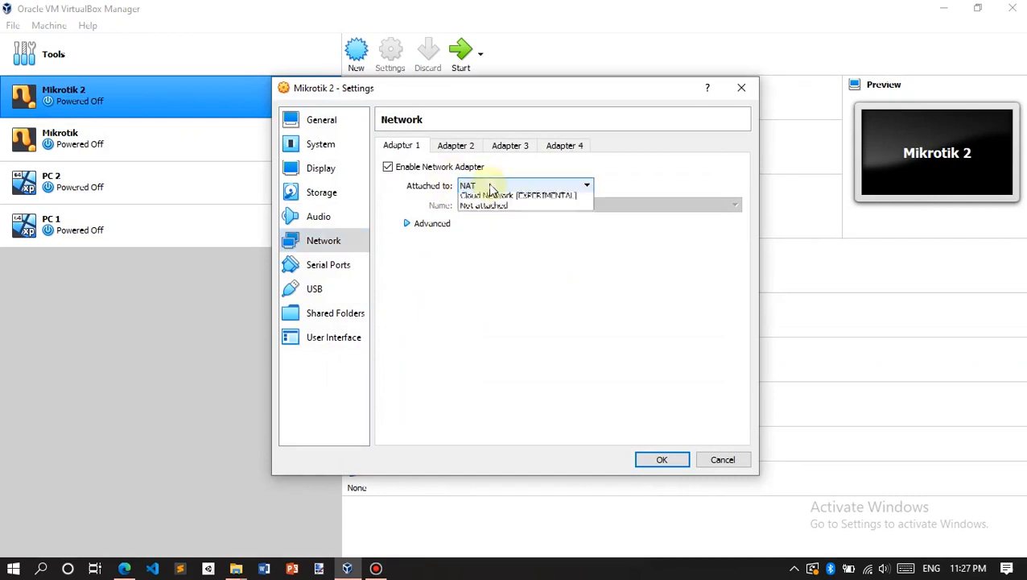
left_click(489, 186)
left_click(510, 218)
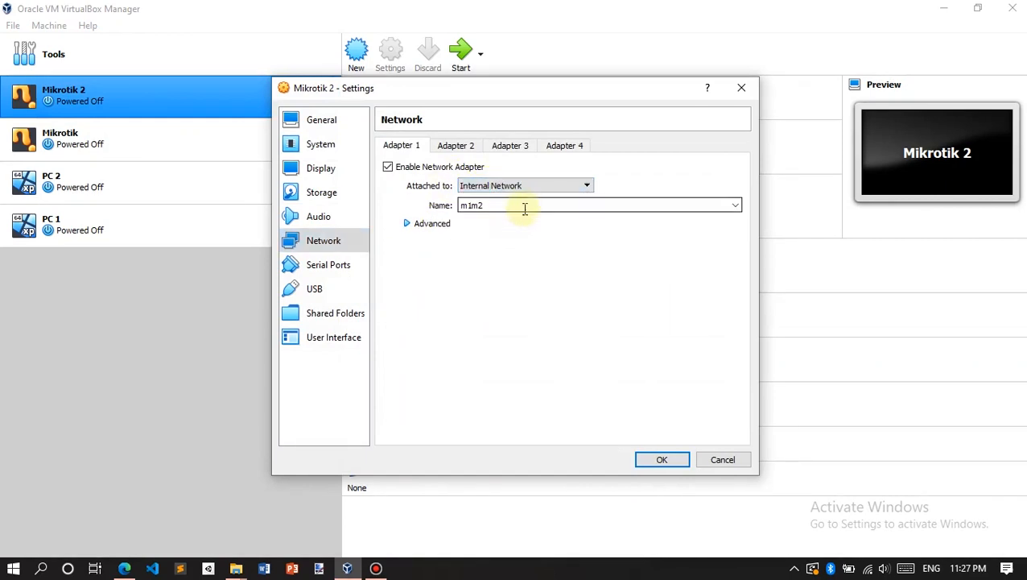
left_click_drag(523, 206, 430, 222)
left_click(500, 206)
Step: Attach Mikrotik 2's adapter 2 to internal network m2pc2 and save the settings
left_click_drag(630, 90, 749, 97)
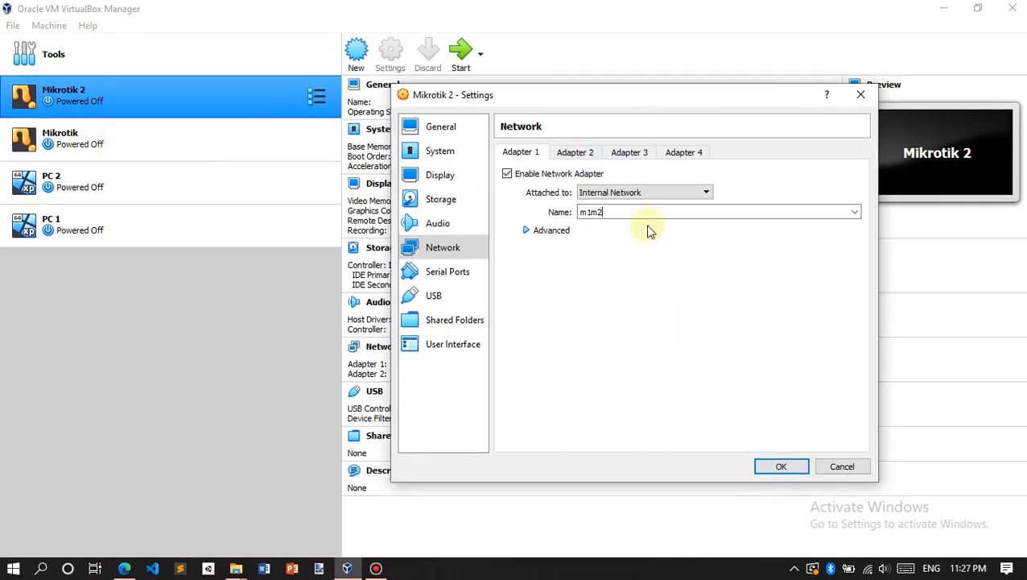
left_click(574, 155)
left_click(619, 191)
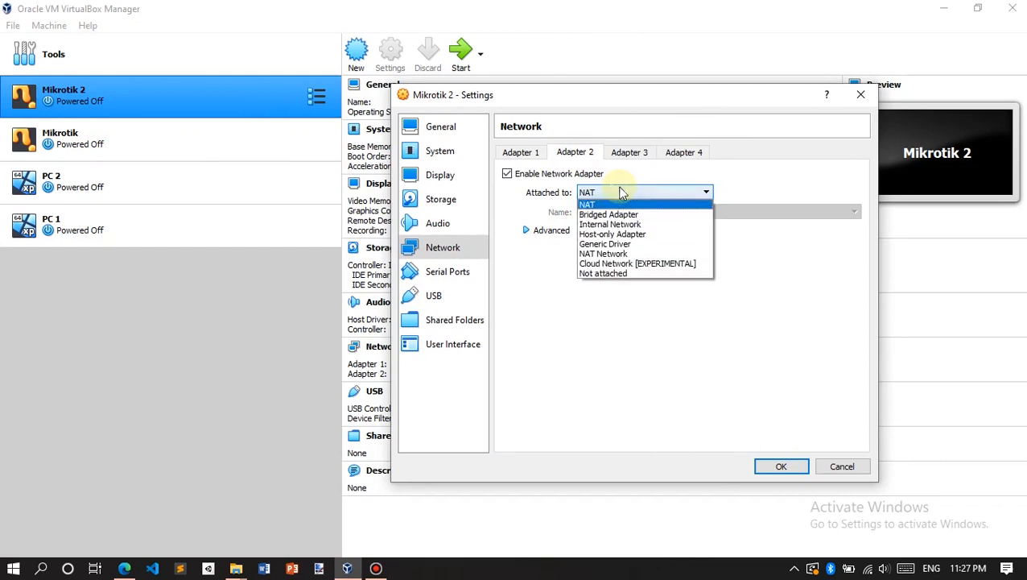
left_click(643, 224)
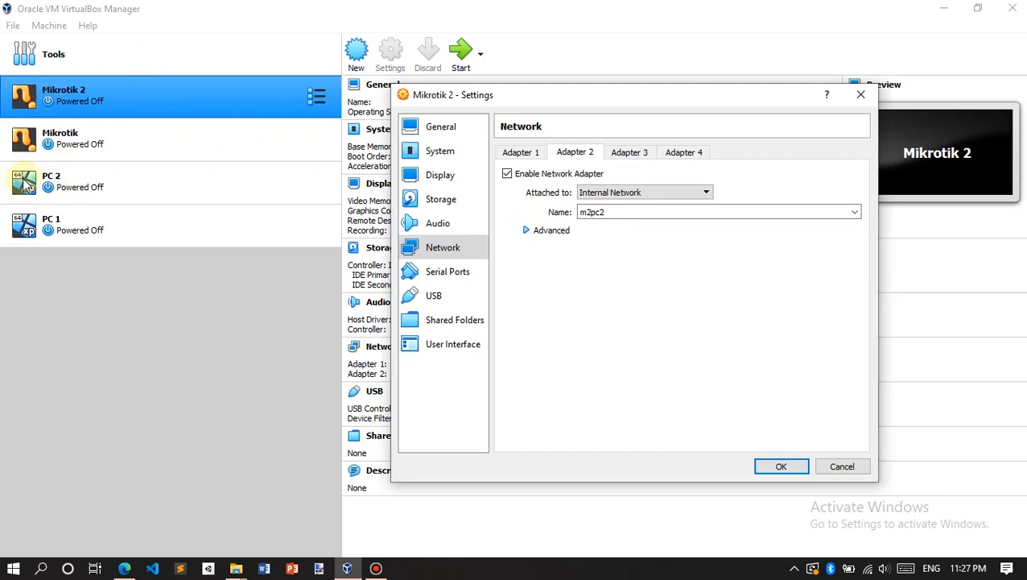
left_click(774, 464)
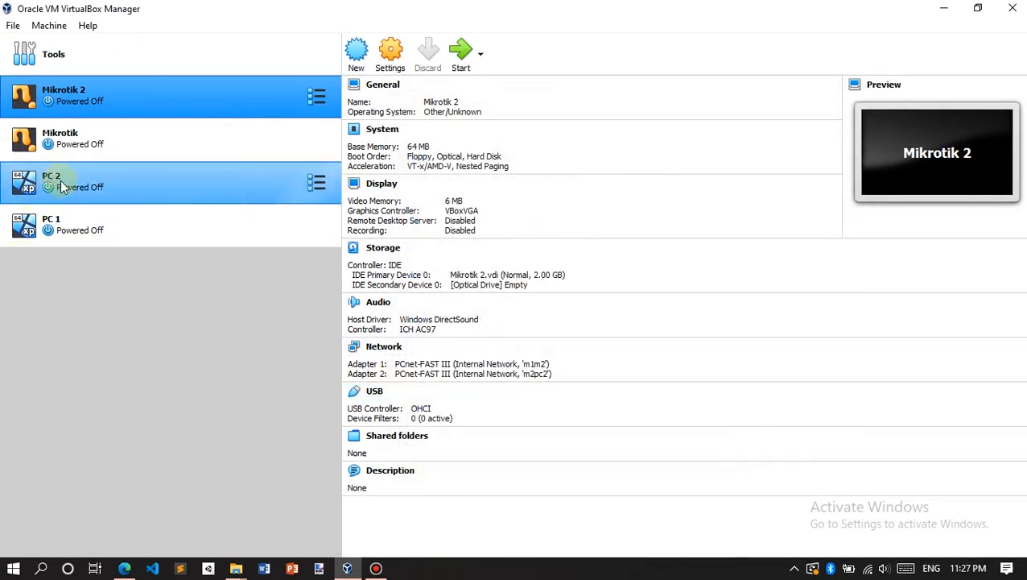
Step: Confirm PC 1's adapter 1 is on internal network m1pc1, then view PC 2's m2pc2 details
left_click(93, 230)
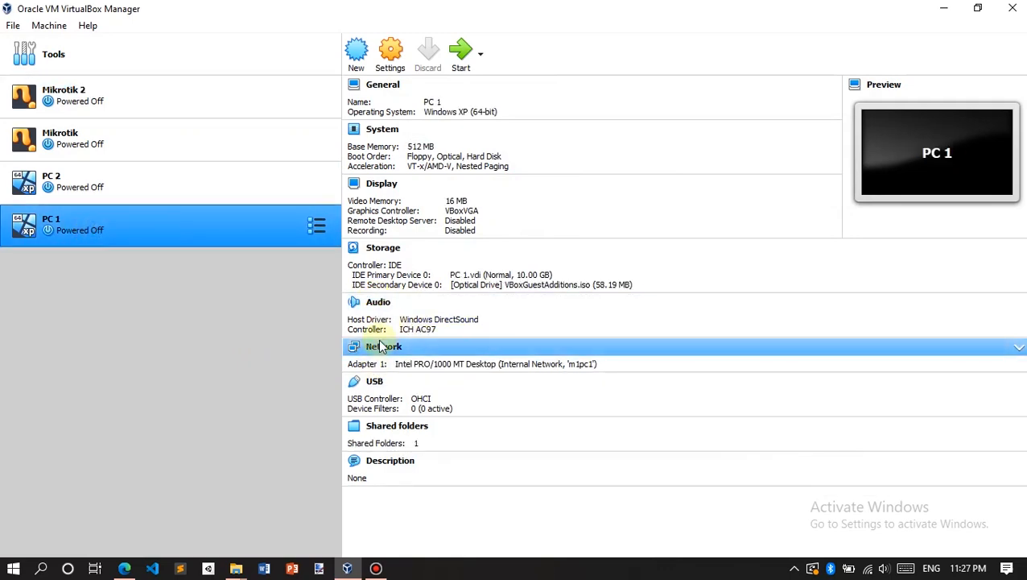
left_click(385, 348)
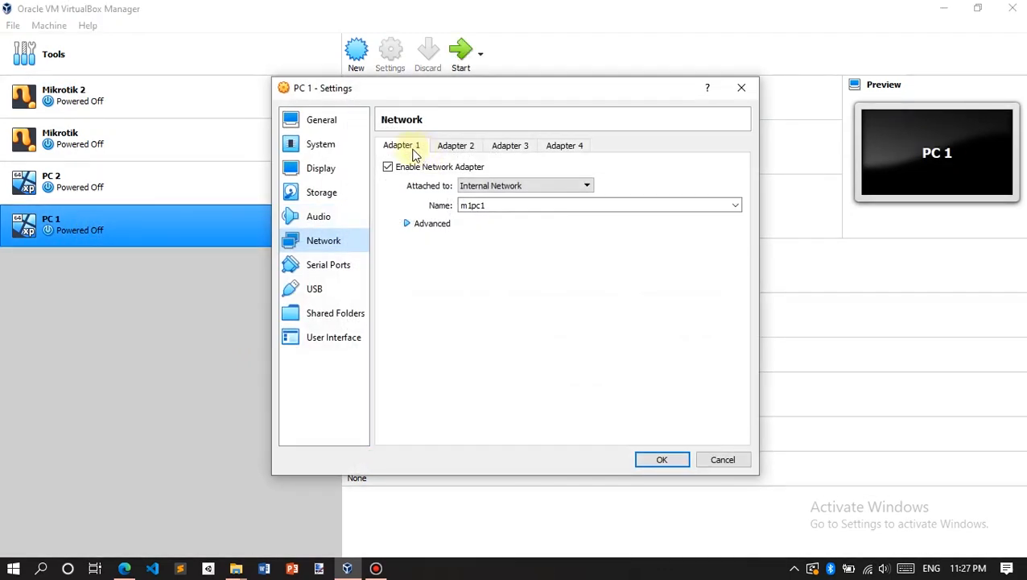
left_click_drag(489, 92, 594, 116)
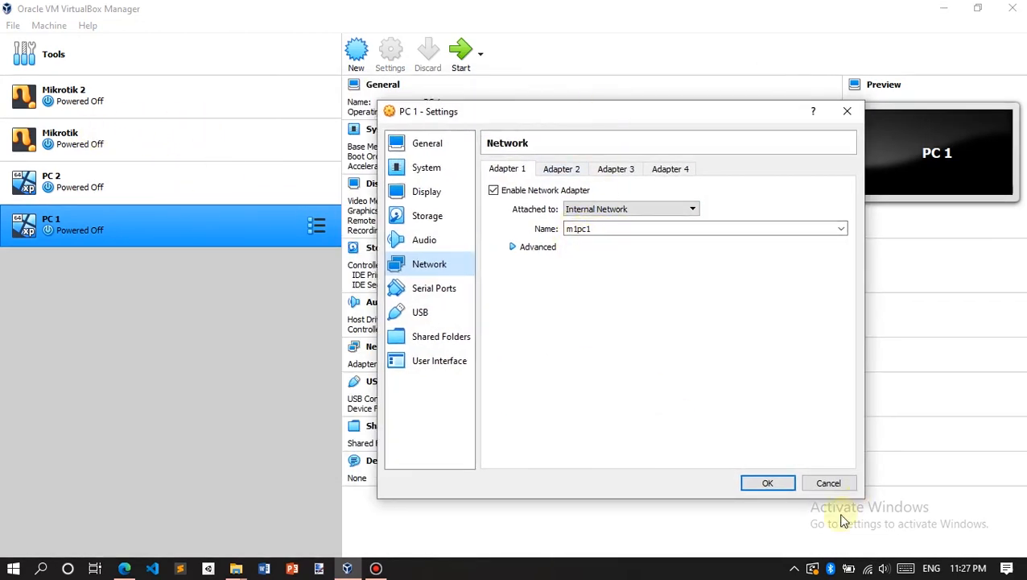
left_click(777, 483)
left_click(206, 177)
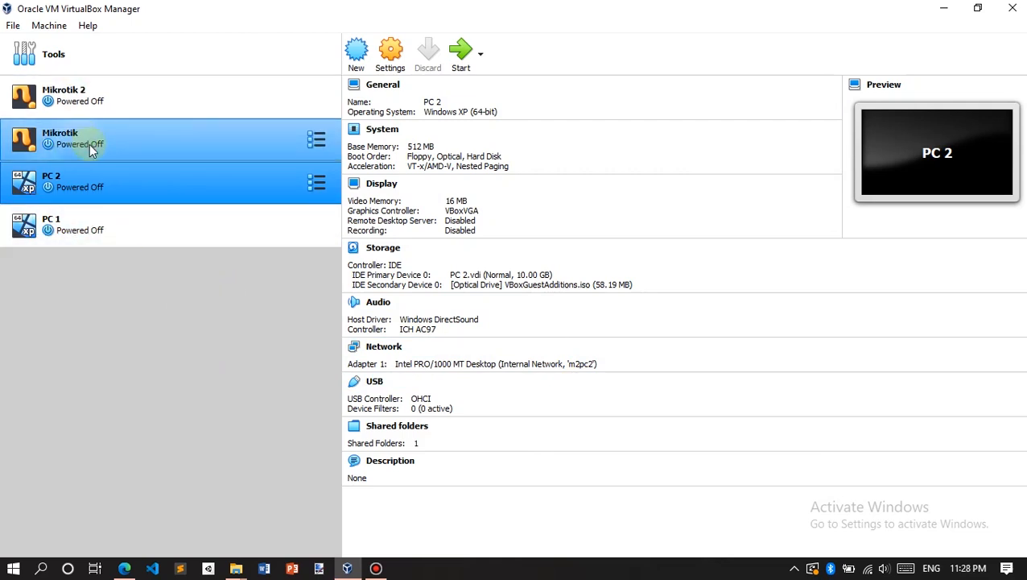
Step: Start the Mikrotik and Mikrotik 2 router VMs and arrange their console windows
left_click(119, 136)
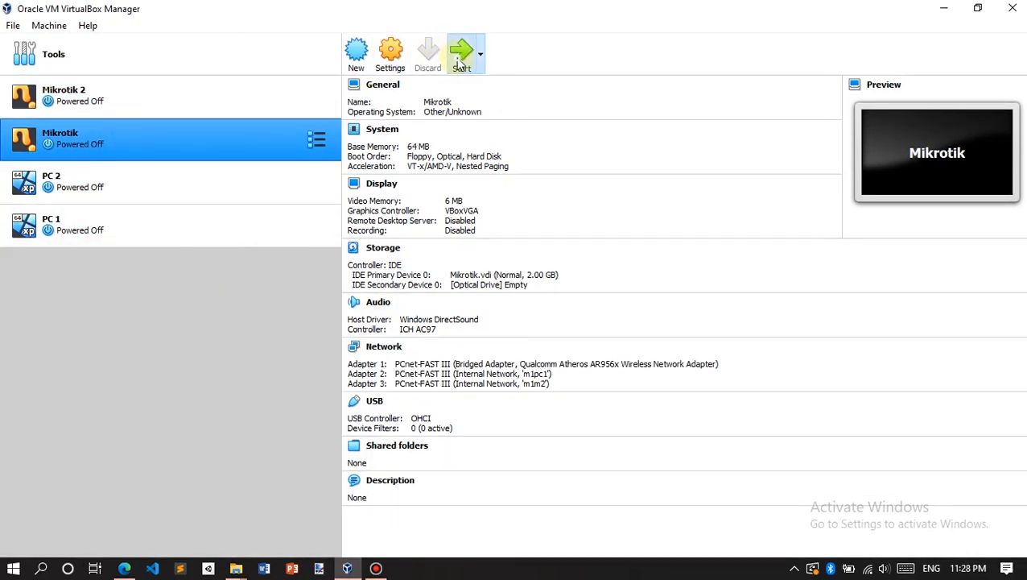
left_click(122, 93)
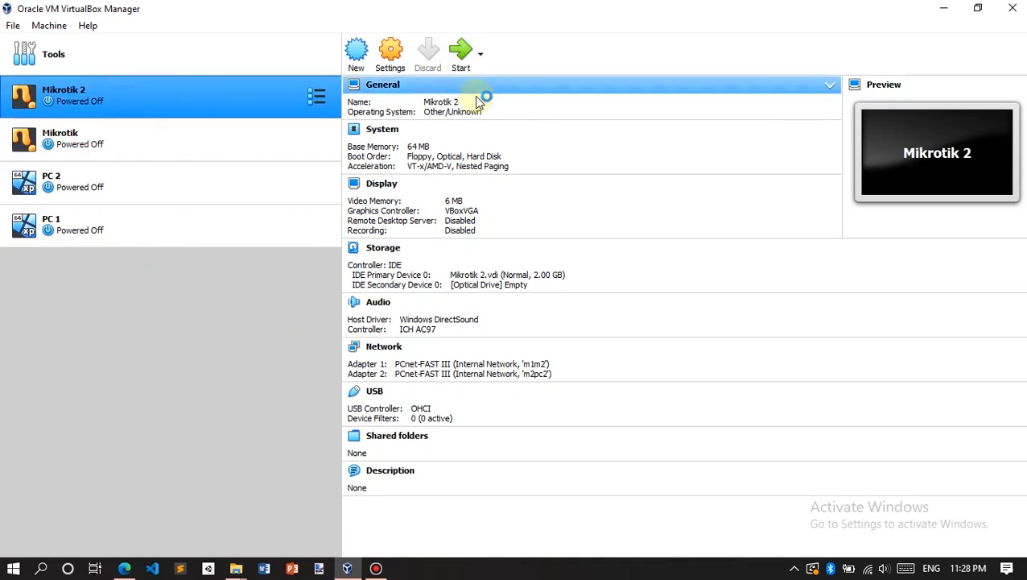
left_click(473, 51)
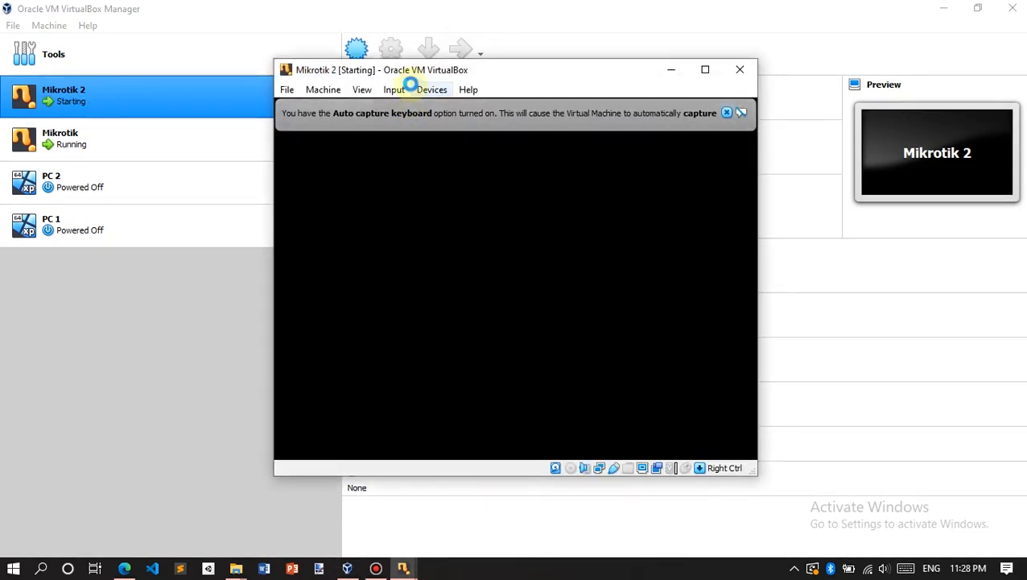
left_click(724, 112)
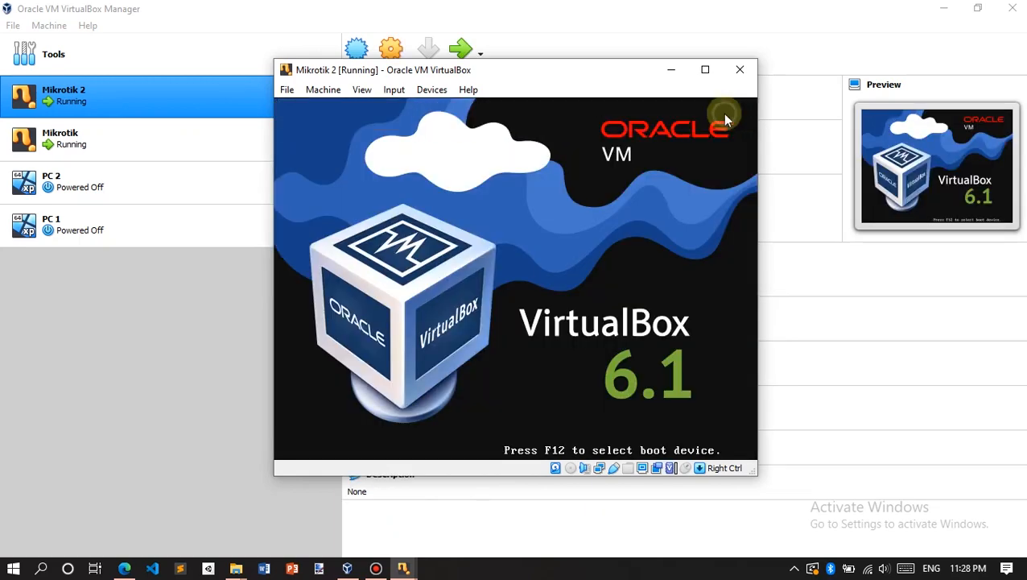
left_click_drag(586, 81, 780, 51)
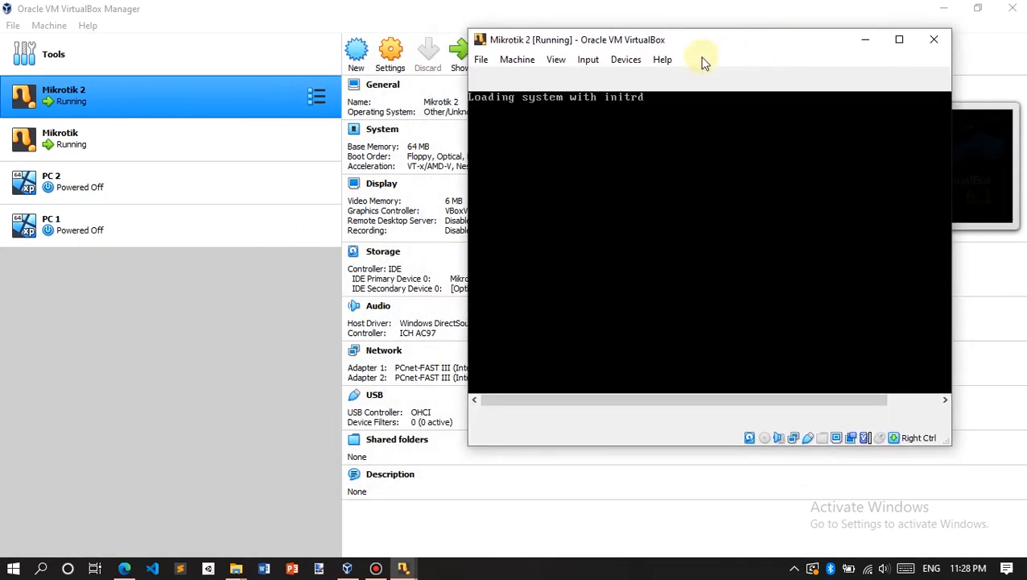
left_click_drag(869, 410, 809, 410)
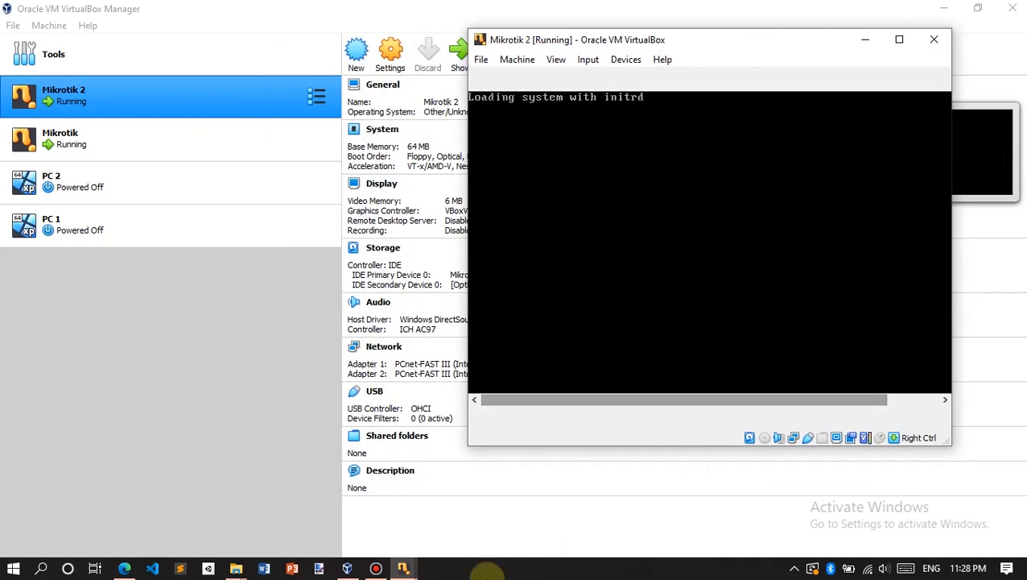
Step: Log in to the Mikrotik console as admin
mouse_move(403, 567)
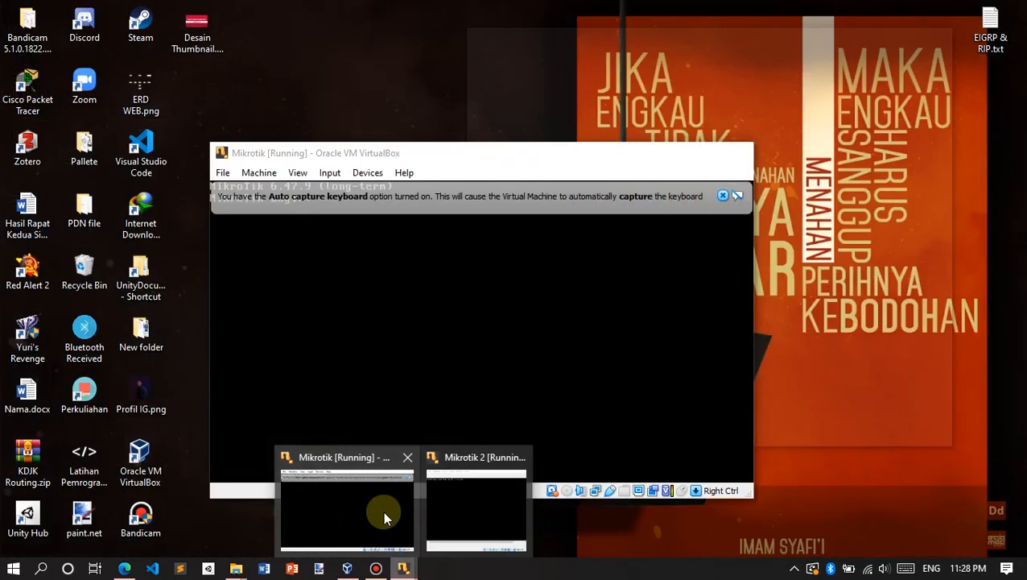
left_click(383, 511)
left_click_drag(416, 157, 233, 62)
left_click(540, 101)
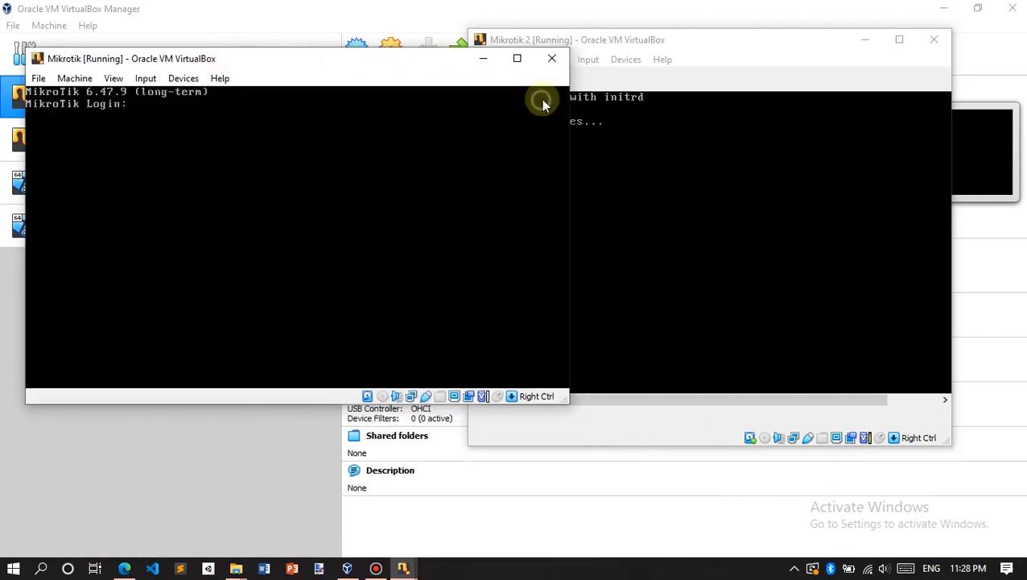
type("admin")
key("Return")
key("Return")
key("Return")
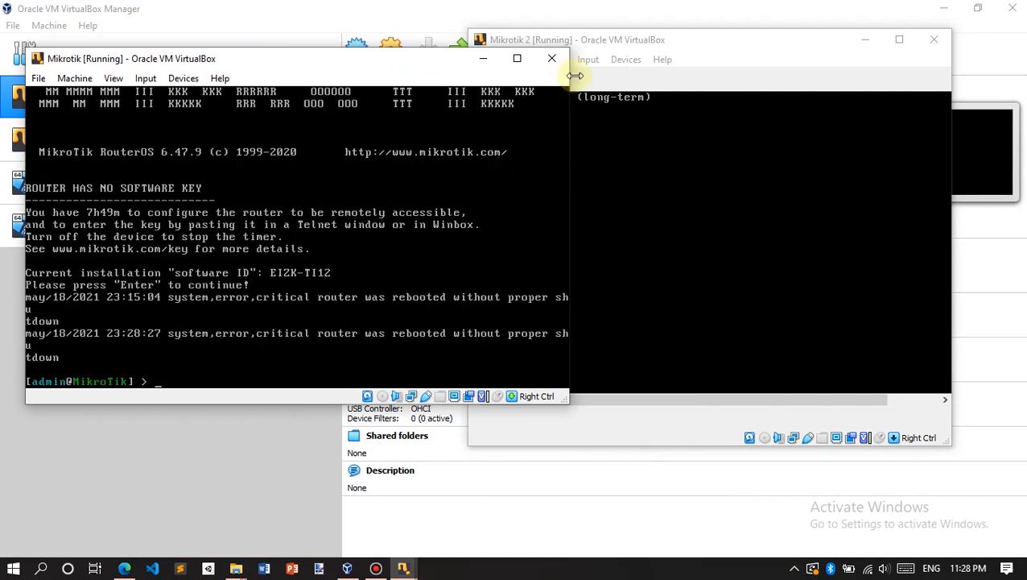
Step: Log in to the Mikrotik 2 console as admin, then minimize both router consoles
left_click(644, 43)
type("admin")
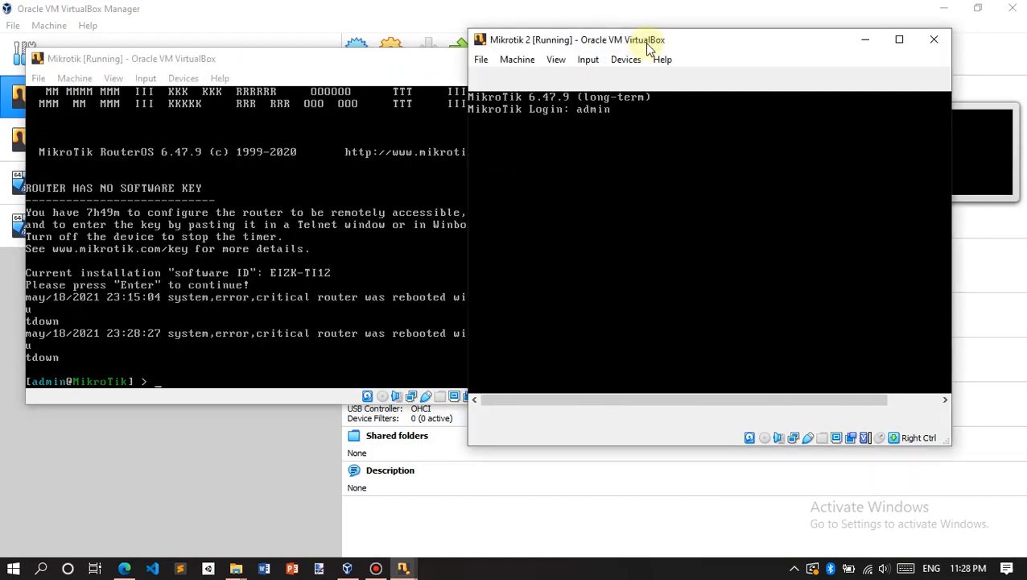
key("Return")
key("Return")
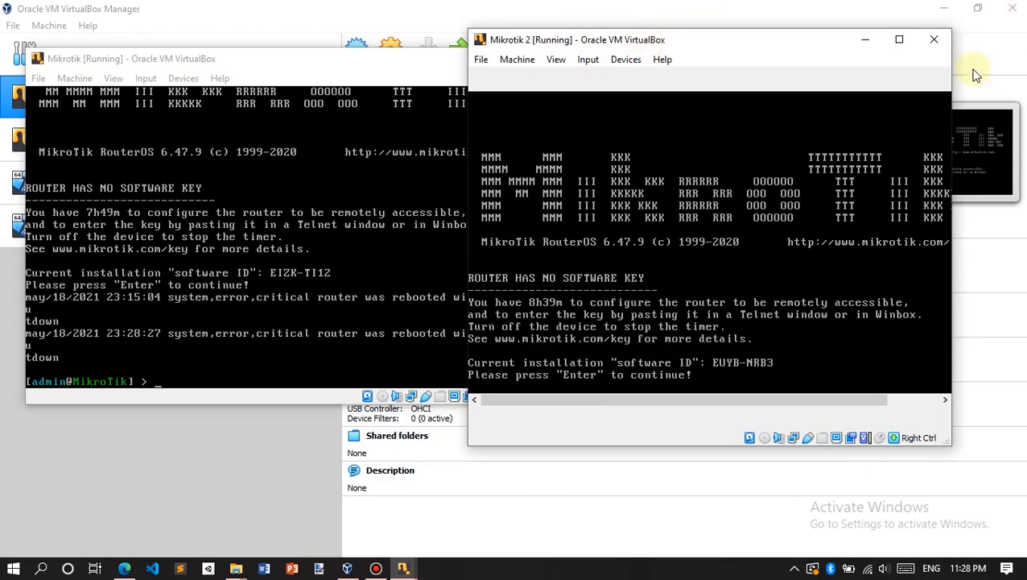
left_click(865, 39)
left_click(485, 60)
left_click(105, 227)
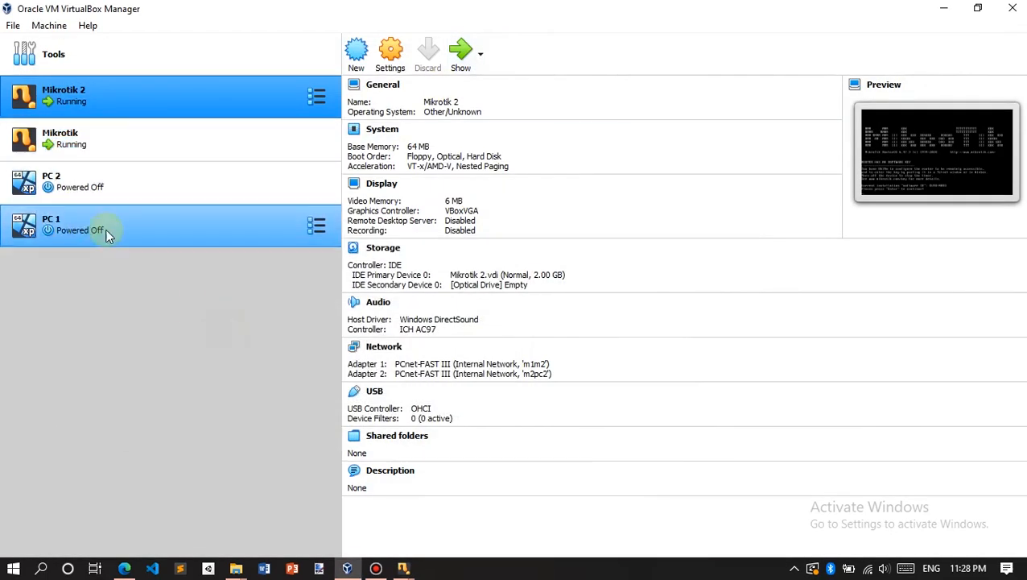
Step: Power on the PC 1 Windows XP VM, then select PC 2 to start it too
left_click(475, 58)
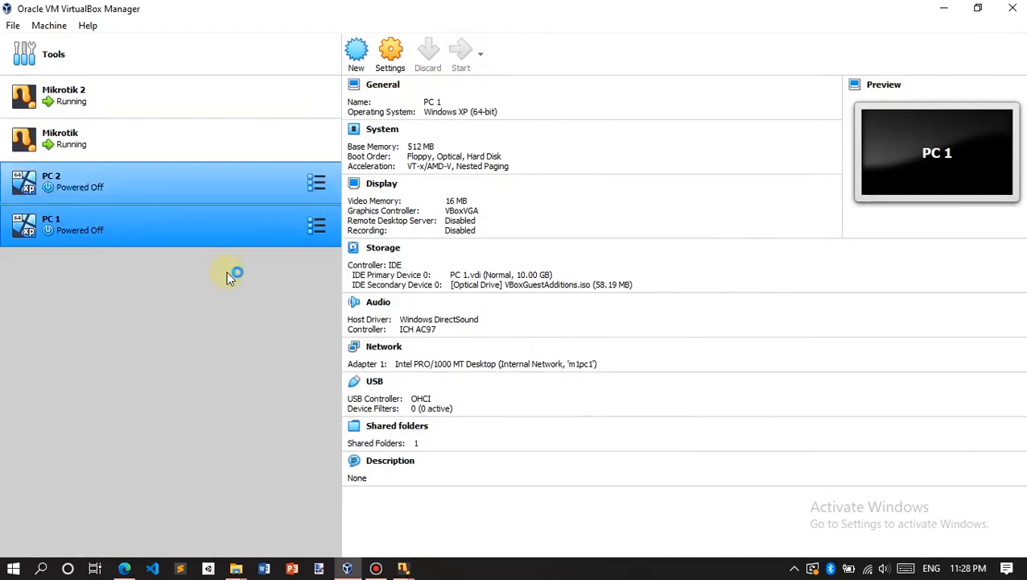
left_click(98, 185)
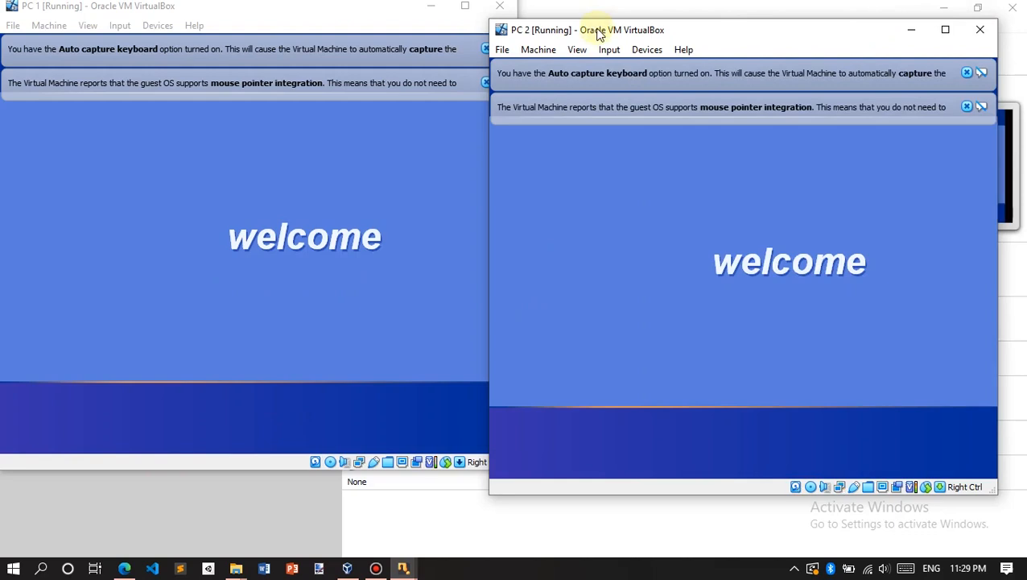
Step: Place PC 1 and PC 2 side by side and dismiss their keyboard and mouse notices
left_click_drag(592, 30, 633, 23)
left_click_drag(354, 7, 358, 34)
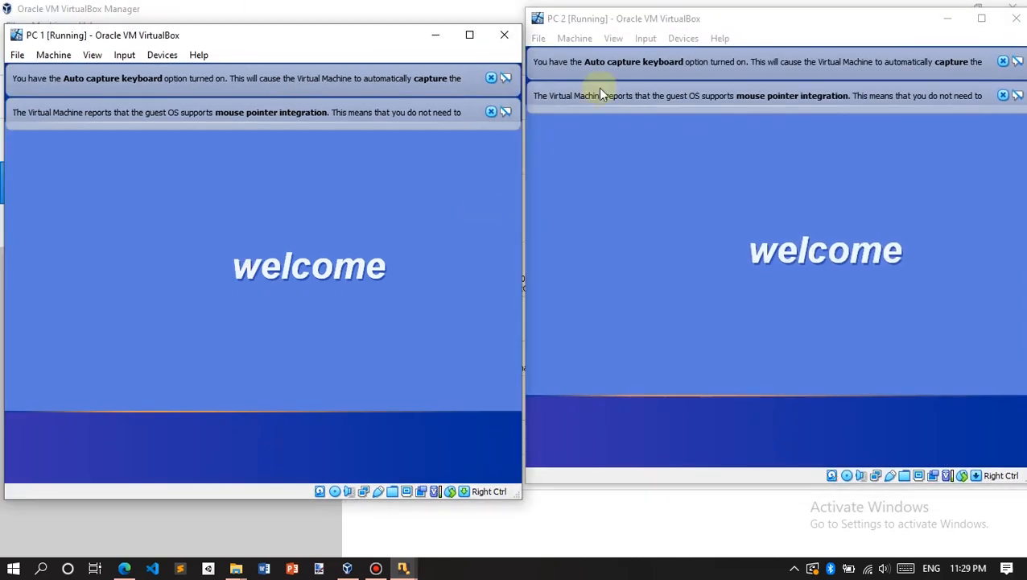
left_click_drag(717, 25, 714, 44)
left_click_drag(345, 35, 338, 33)
left_click_drag(721, 36, 721, 36)
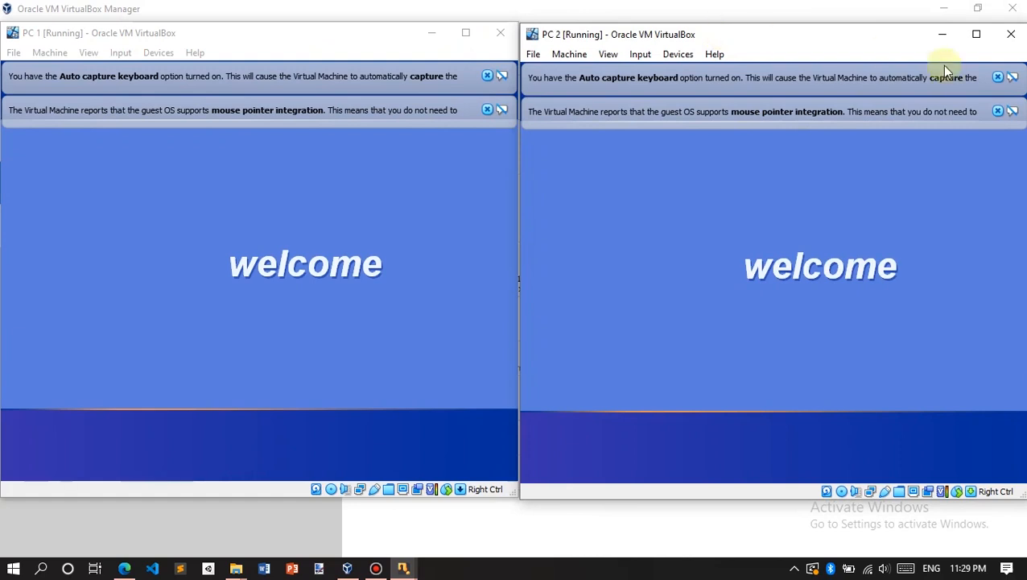
left_click(998, 78)
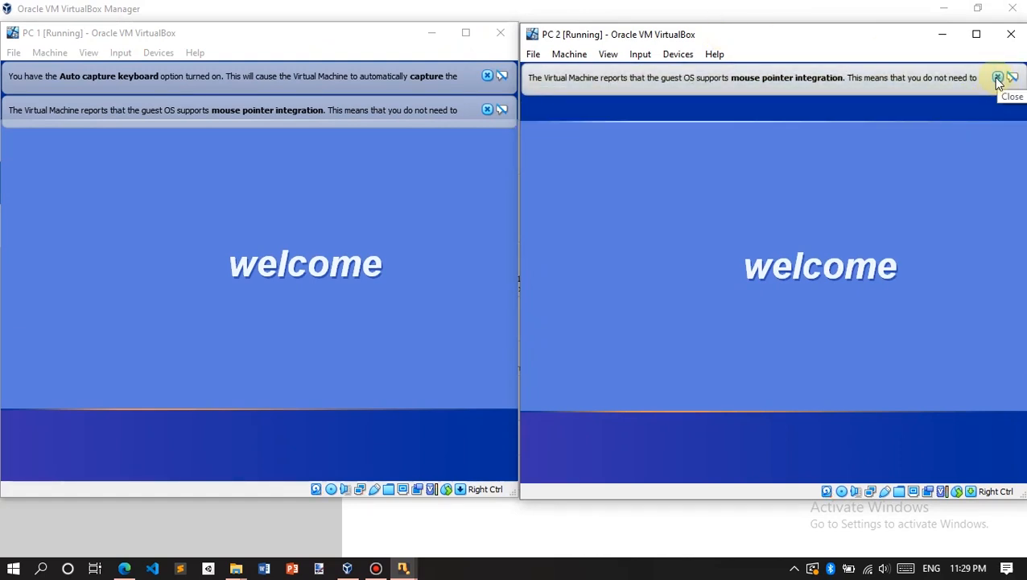
left_click(998, 78)
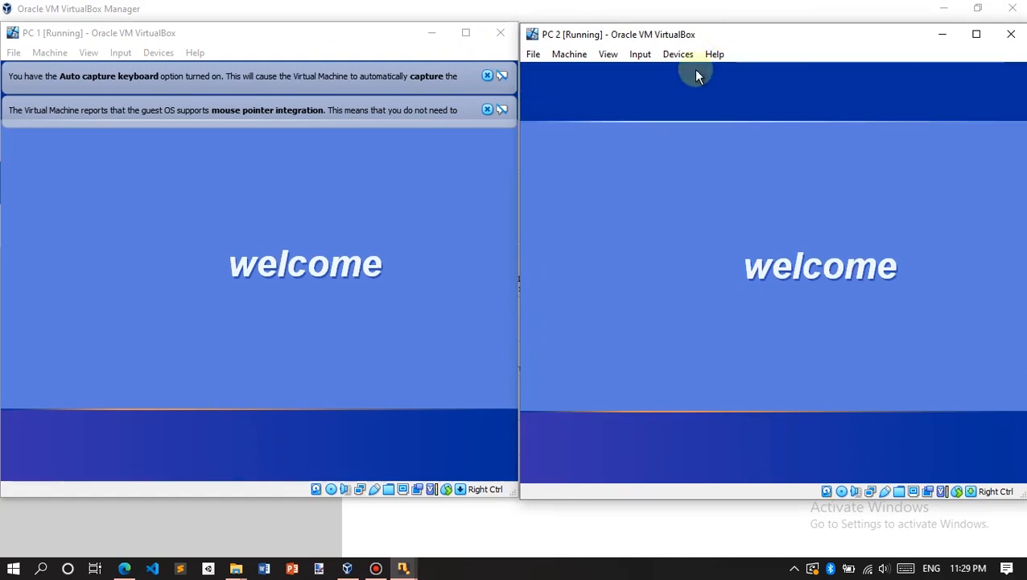
left_click(486, 77)
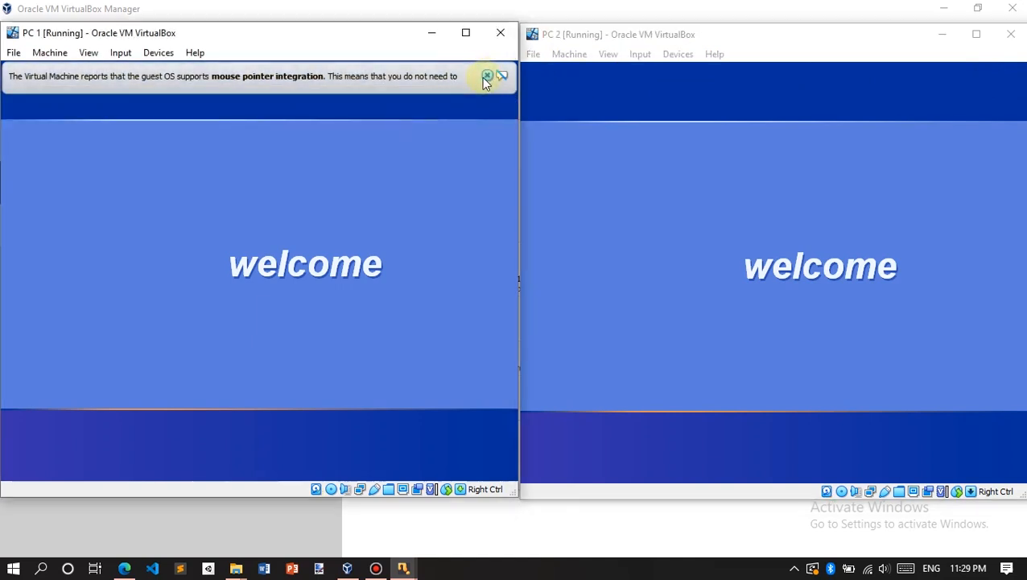
left_click(488, 77)
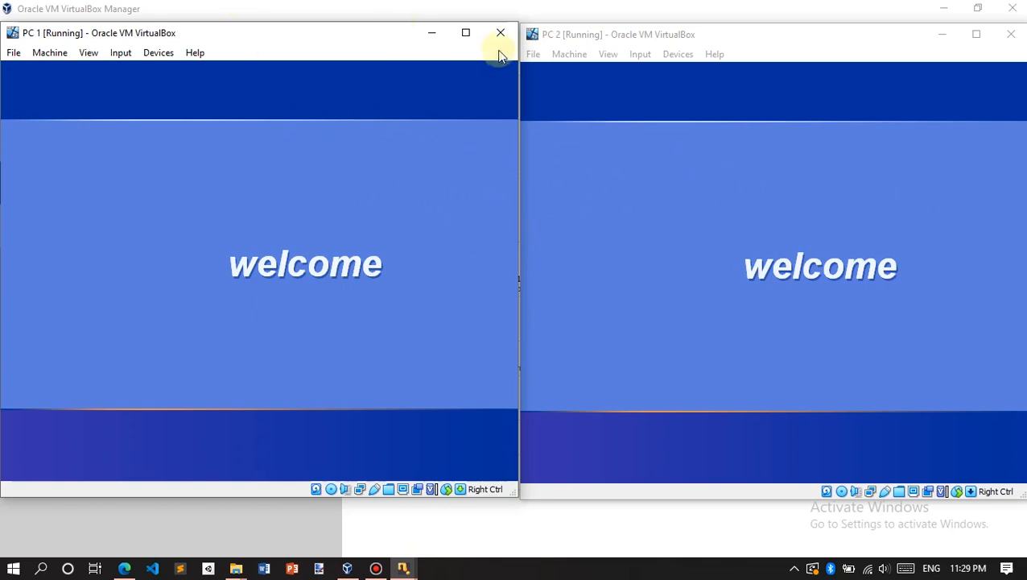
Step: Close the host's 15. Ujian Praktik PDF, Downloads and Tugas Akhir windows from the taskbar
left_click(588, 38)
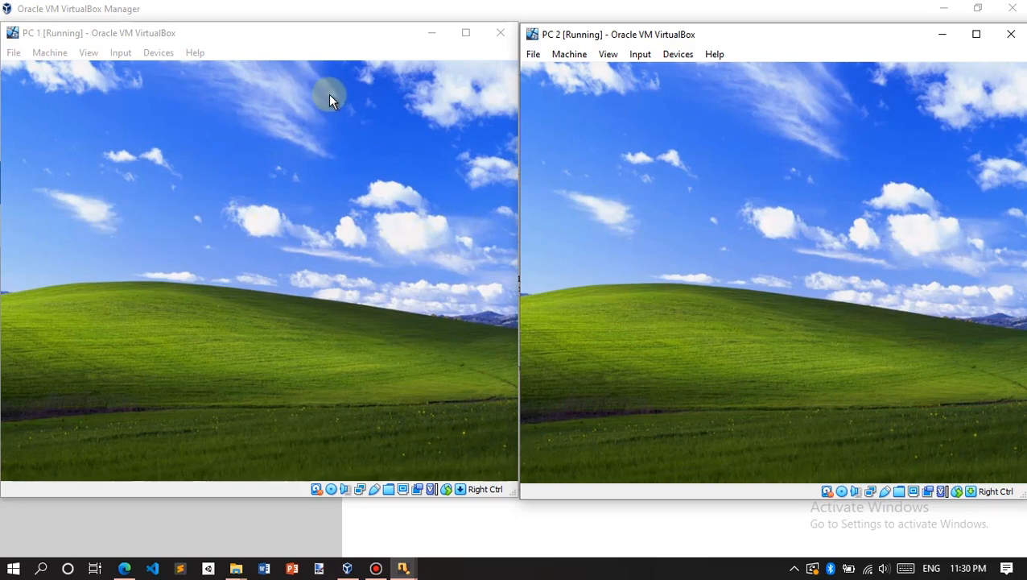
left_click(248, 50)
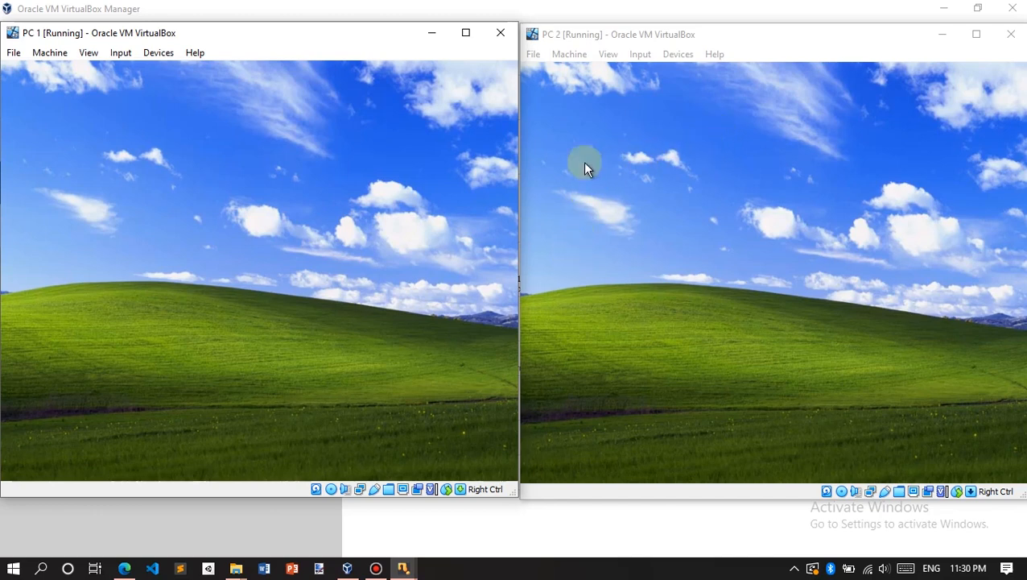
left_click(575, 36)
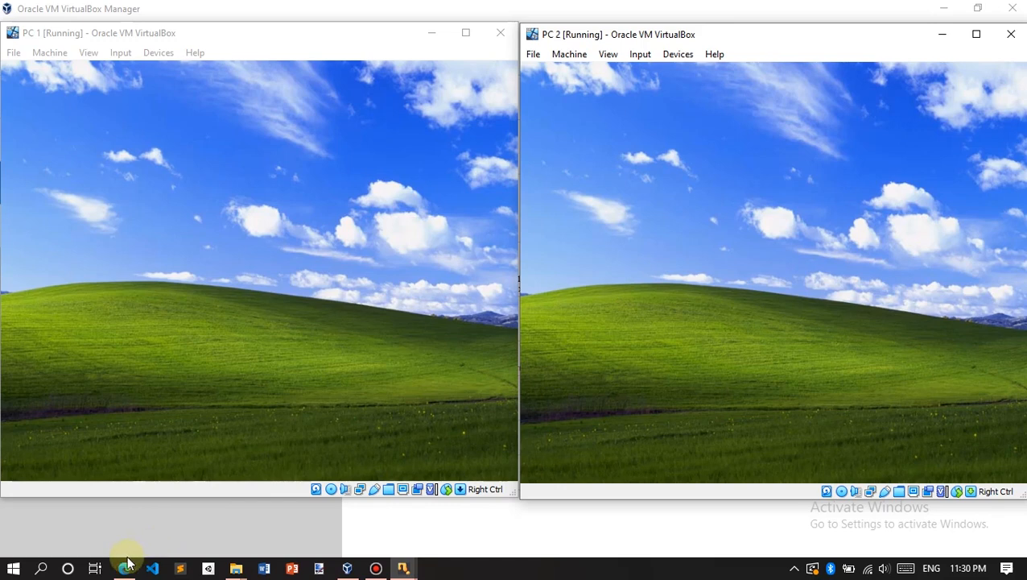
mouse_move(126, 565)
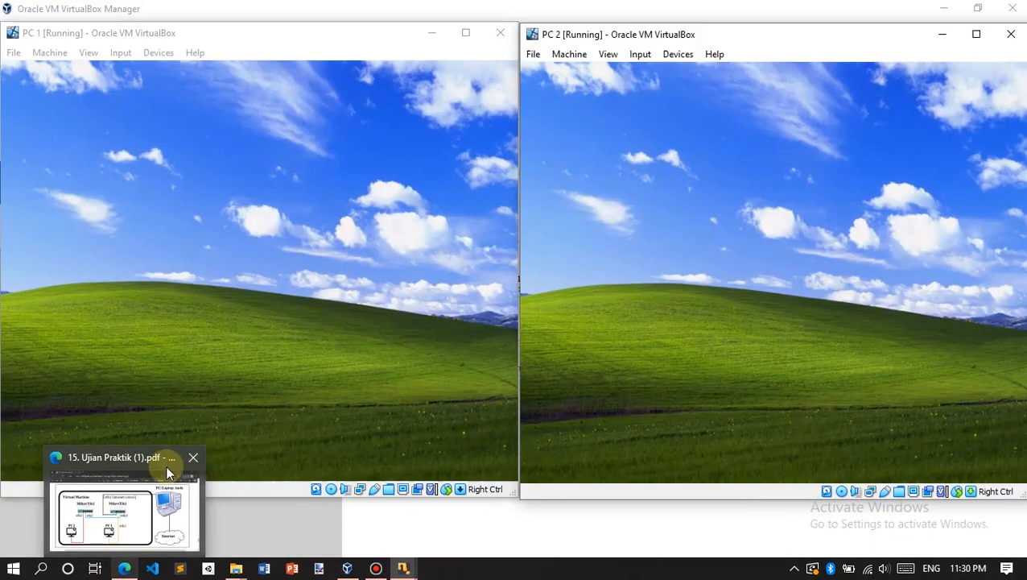
mouse_move(194, 461)
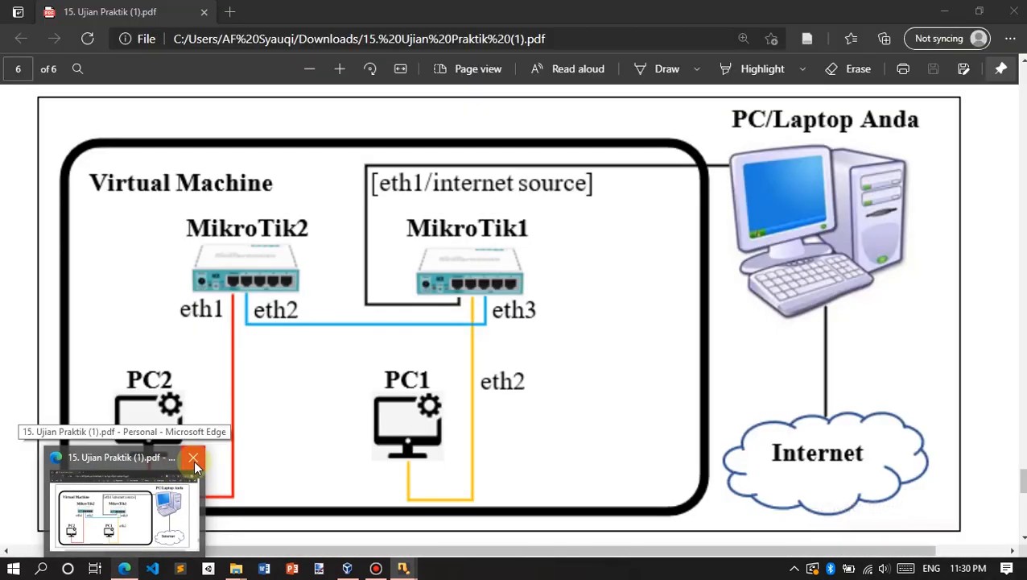
left_click(193, 459)
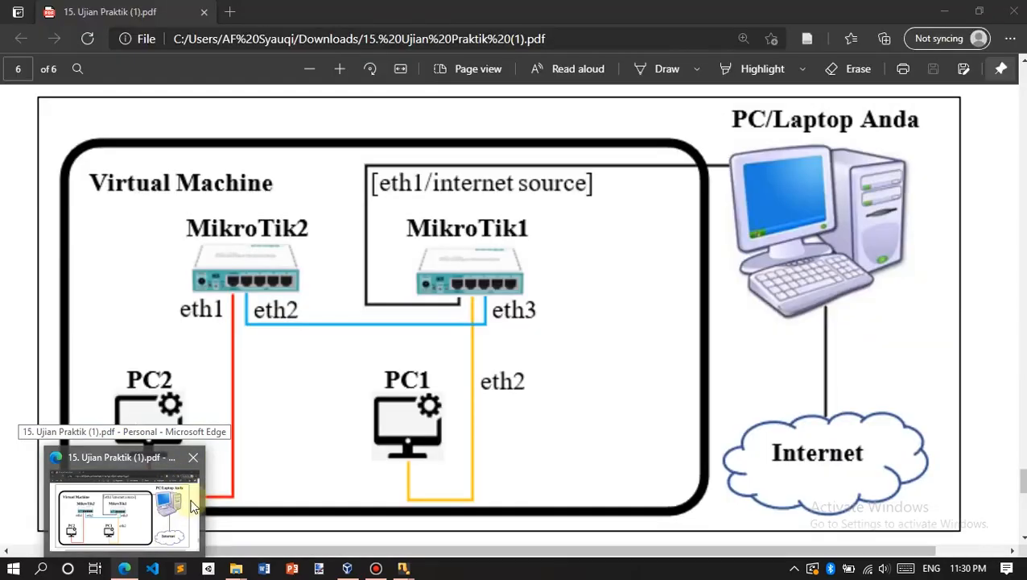
mouse_move(235, 568)
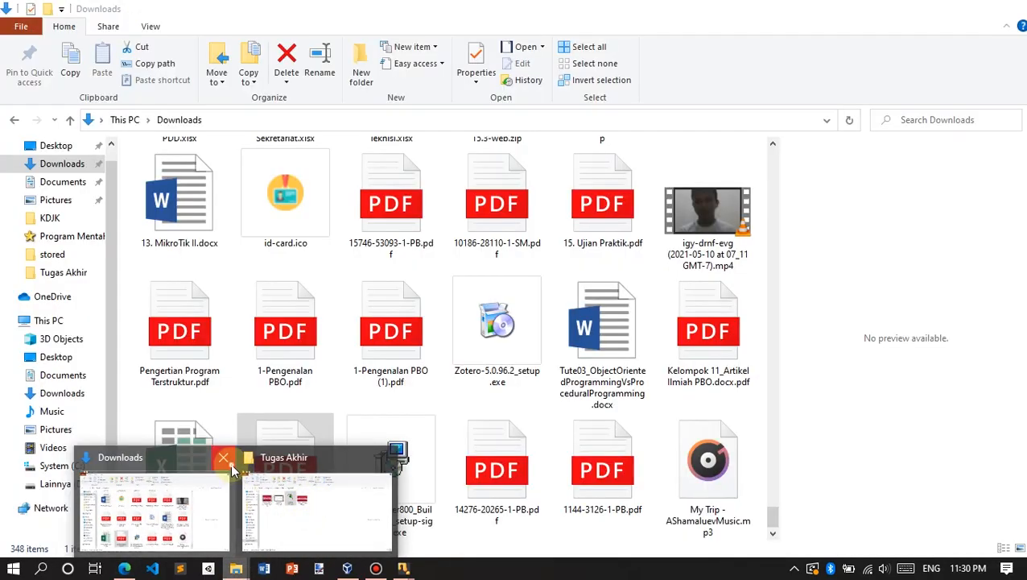
left_click(231, 467)
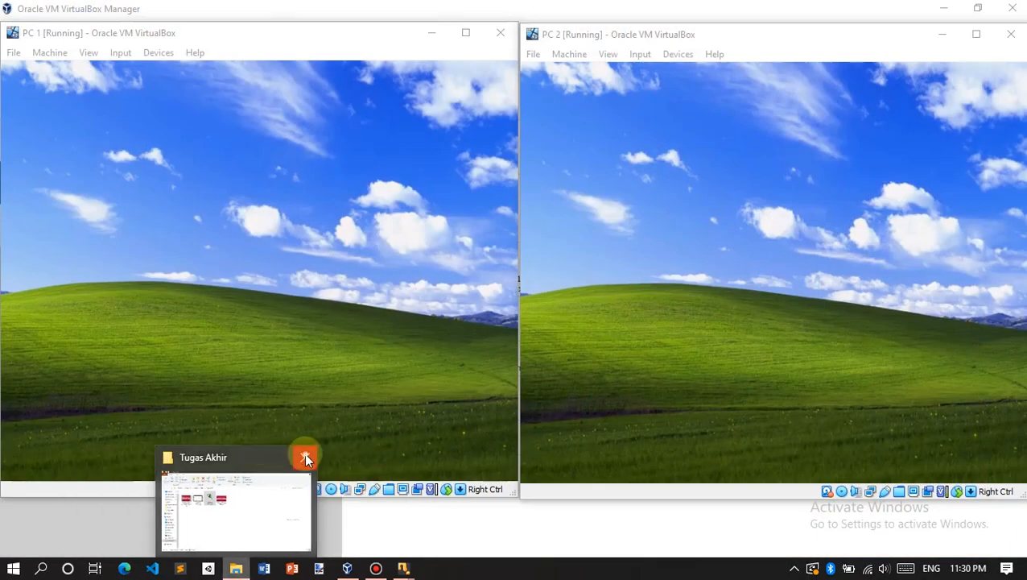
left_click(304, 456)
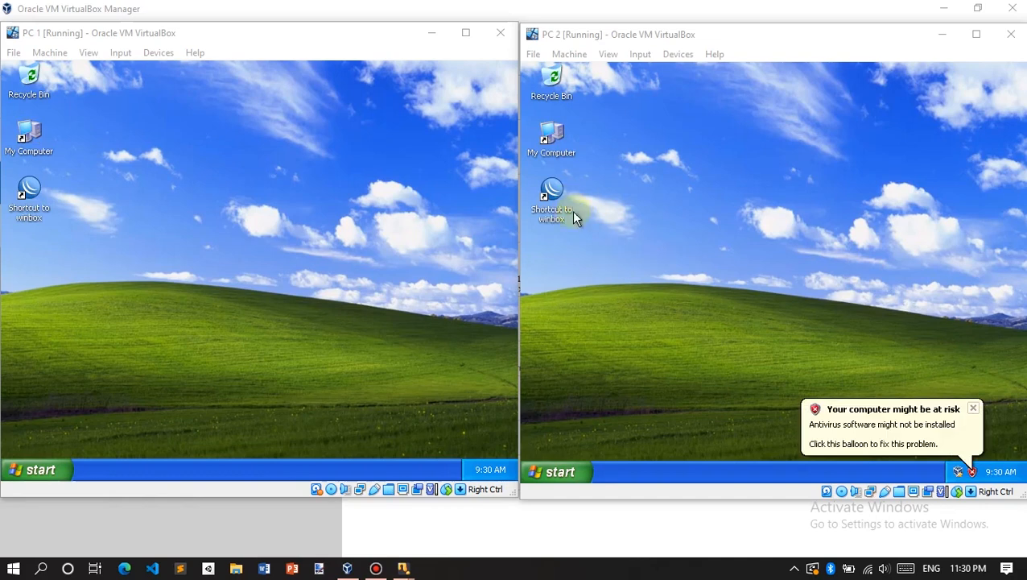
Step: Dismiss the antivirus risk warnings and display settings tips on both XP desktops
left_click(974, 411)
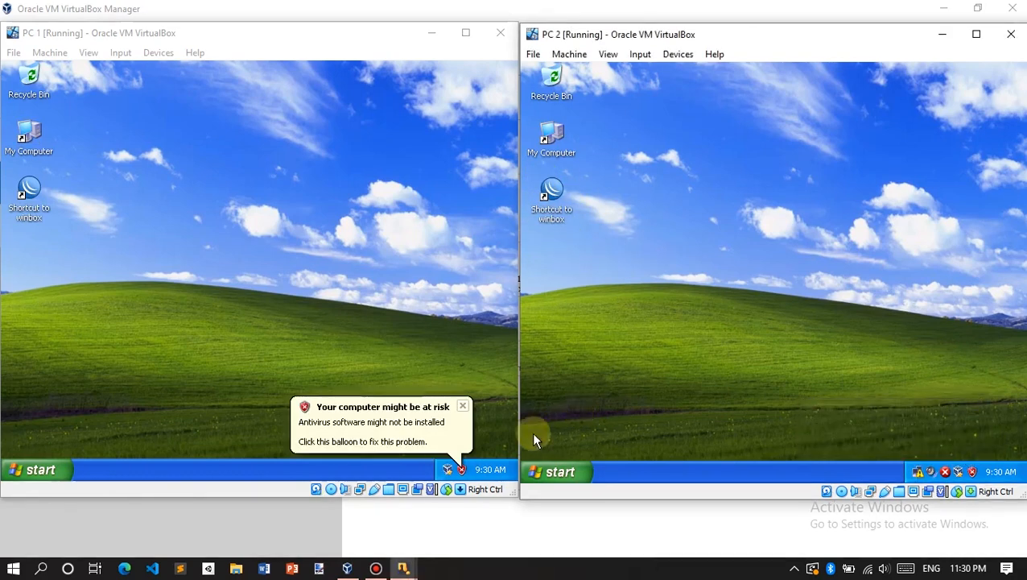
left_click(464, 408)
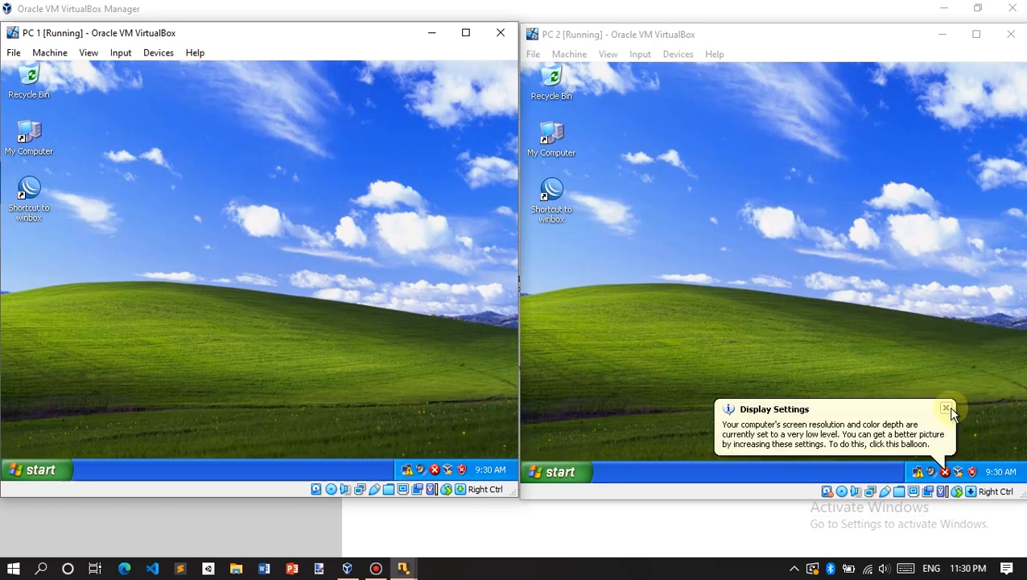
left_click(950, 409)
left_click(433, 405)
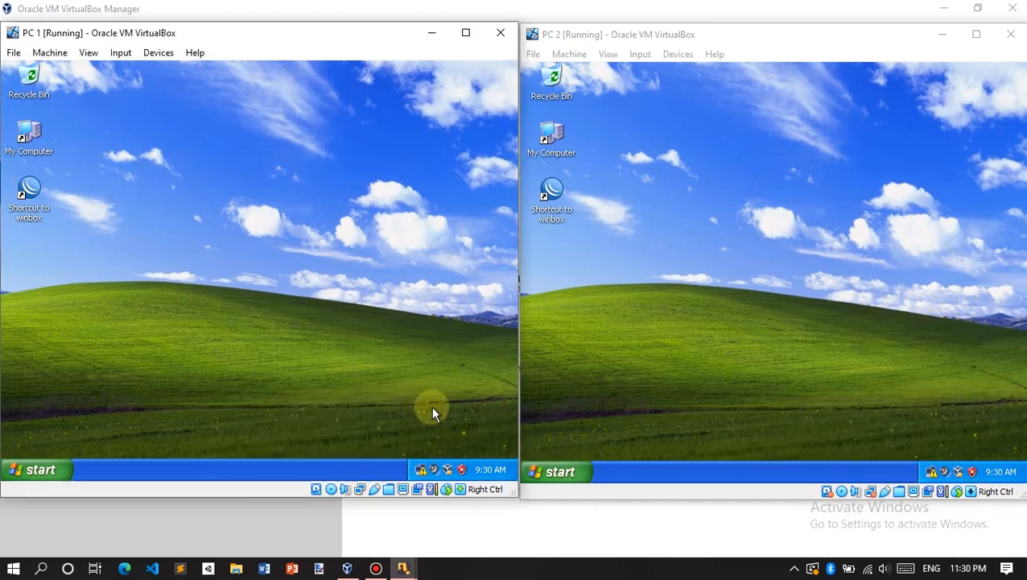
left_click(866, 272)
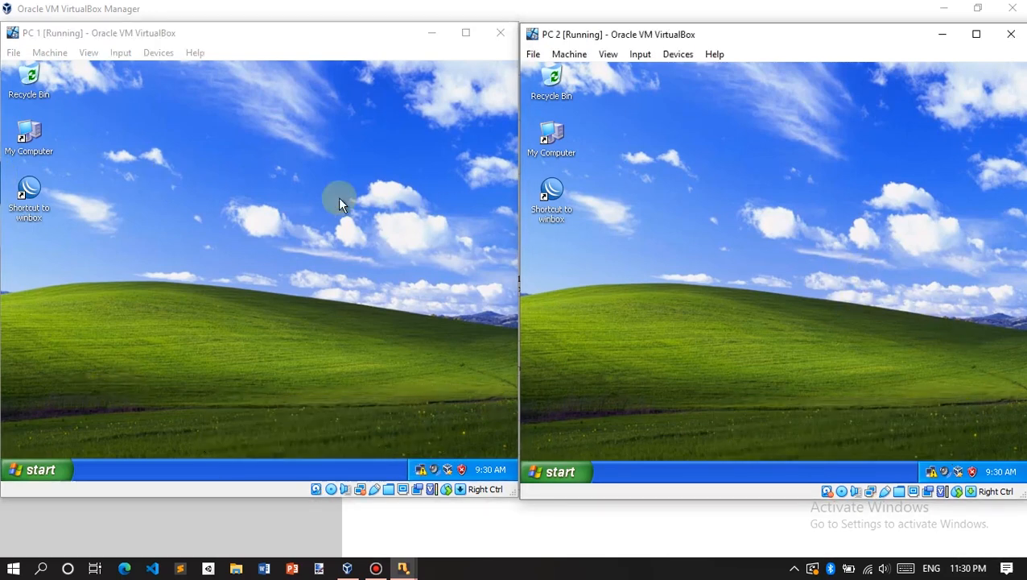
left_click(247, 228)
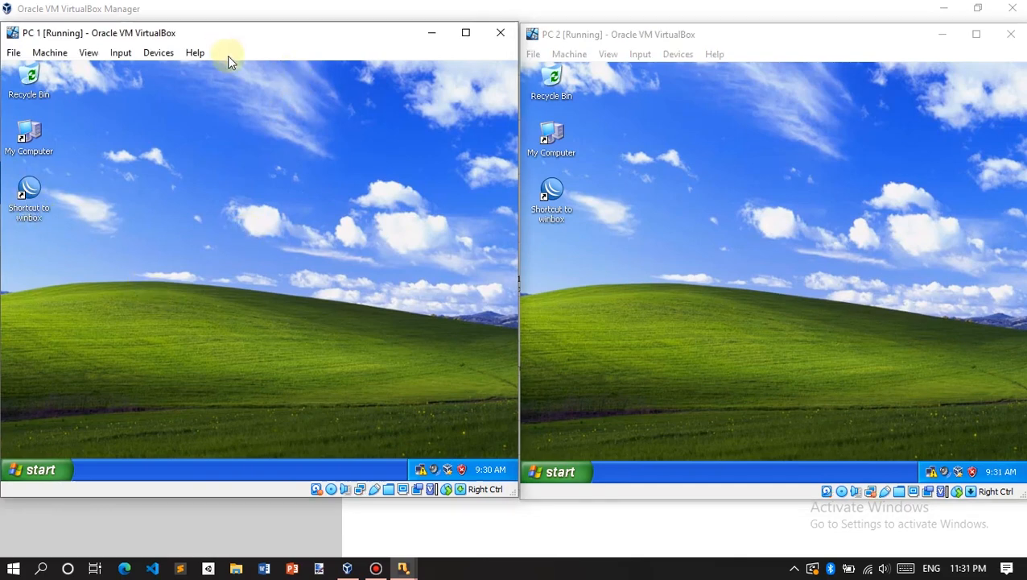
Step: Launch the WinBox shortcut on PC 1 and PC 2, allowing it to run
double_click(30, 186)
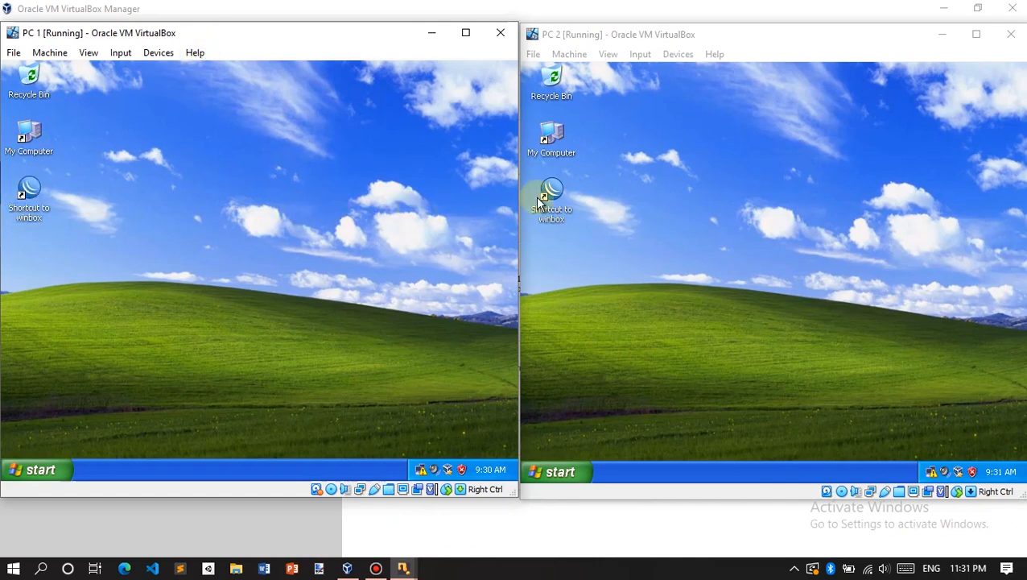
left_click(301, 285)
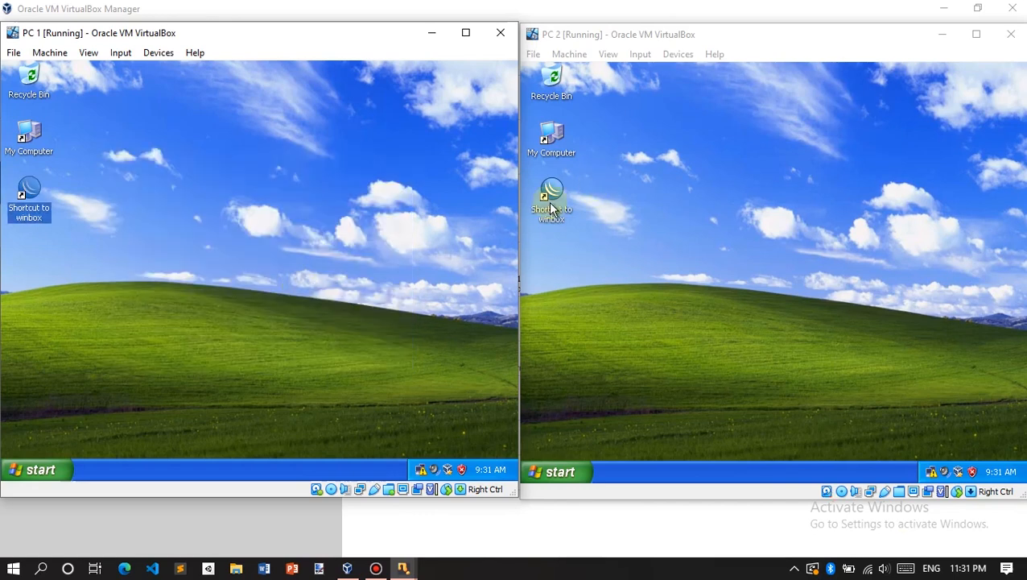
left_click(612, 189)
double_click(551, 193)
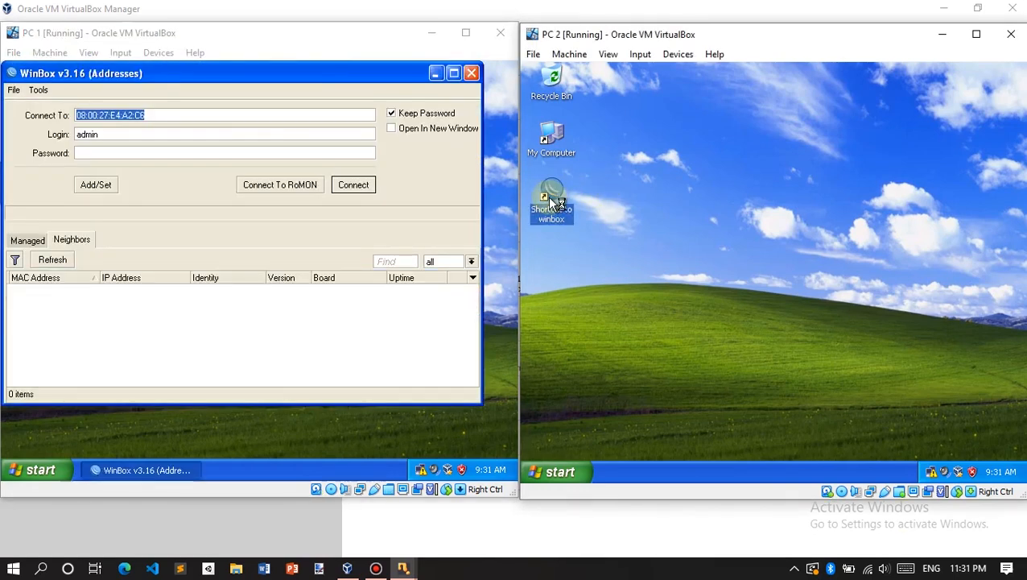
left_click(789, 285)
Step: Connect PC 1's WinBox to the router at 10.10.20.1 and PC 2's to 10.10.40.1
left_click(238, 348)
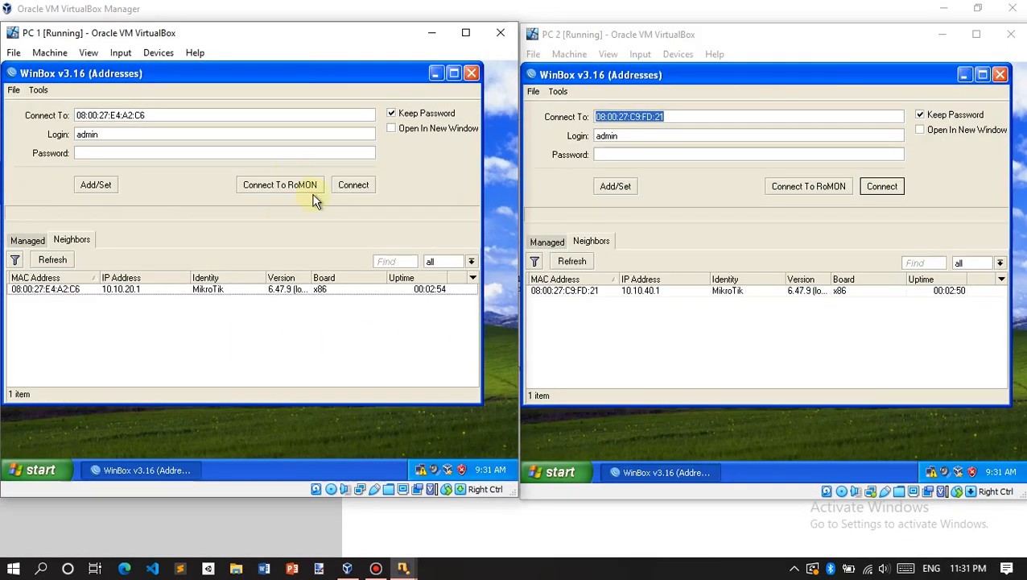
left_click(79, 291)
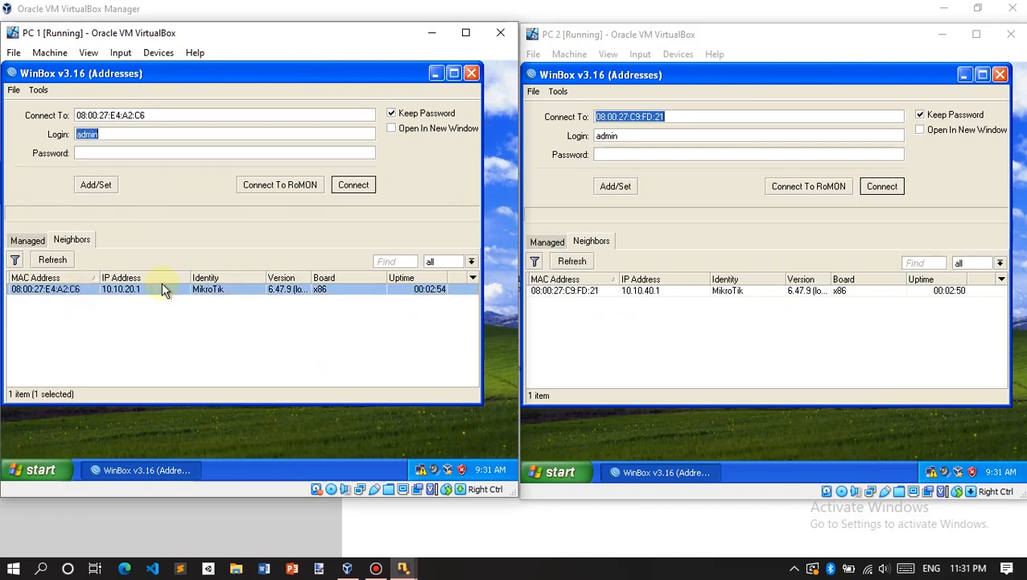
left_click(120, 309)
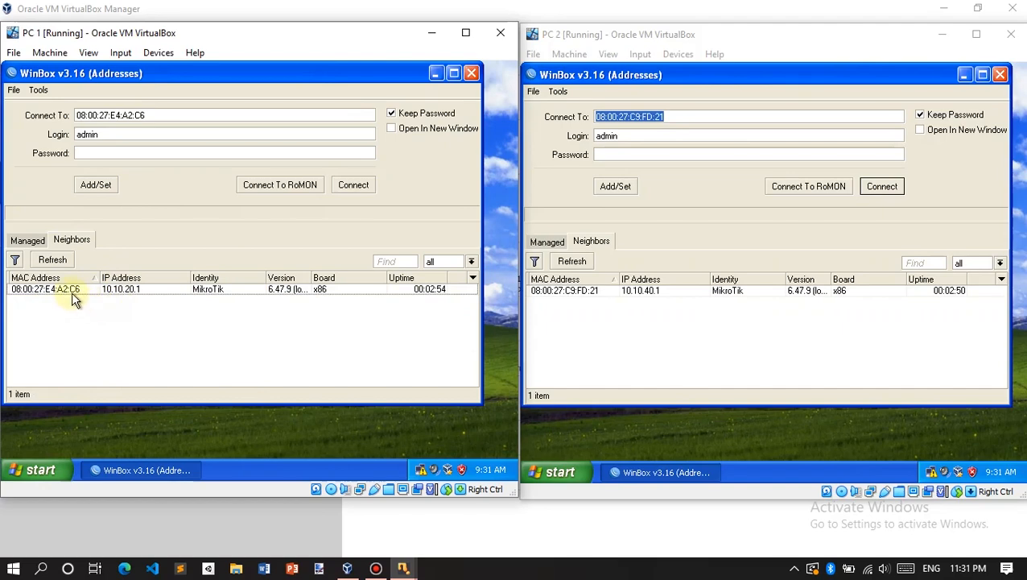
left_click(91, 289)
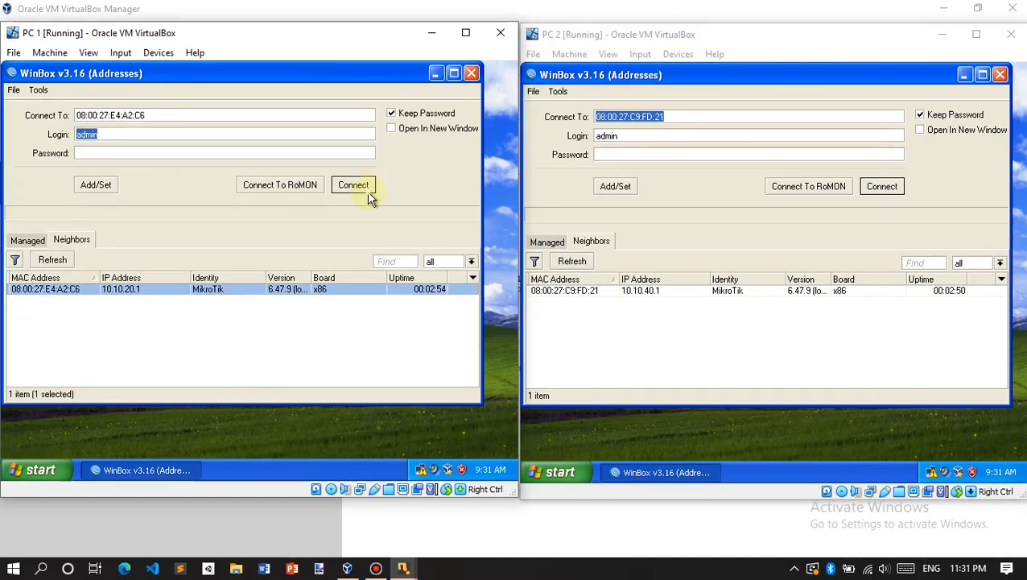
left_click(364, 189)
left_click(611, 291)
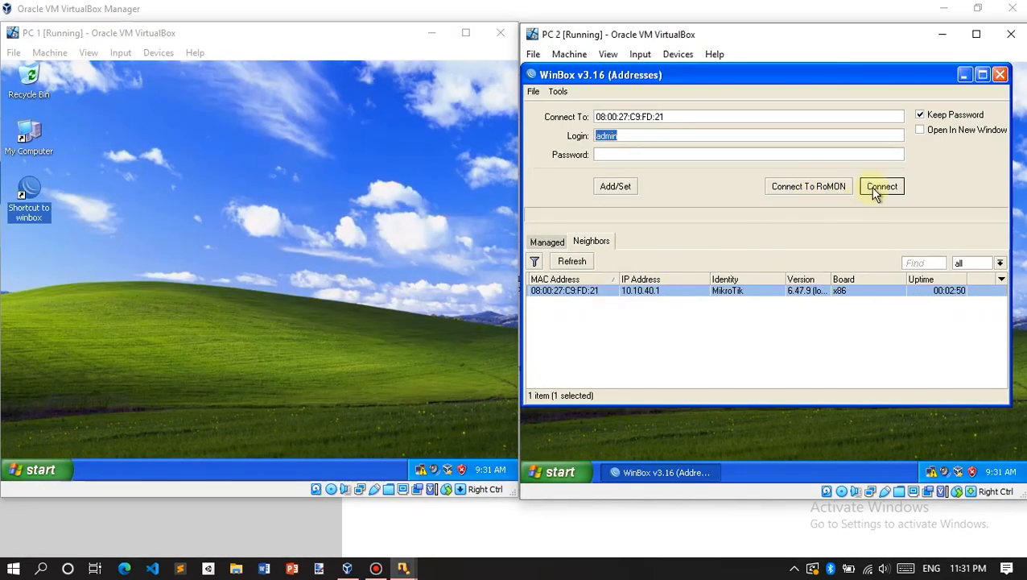
left_click(882, 186)
left_click(395, 371)
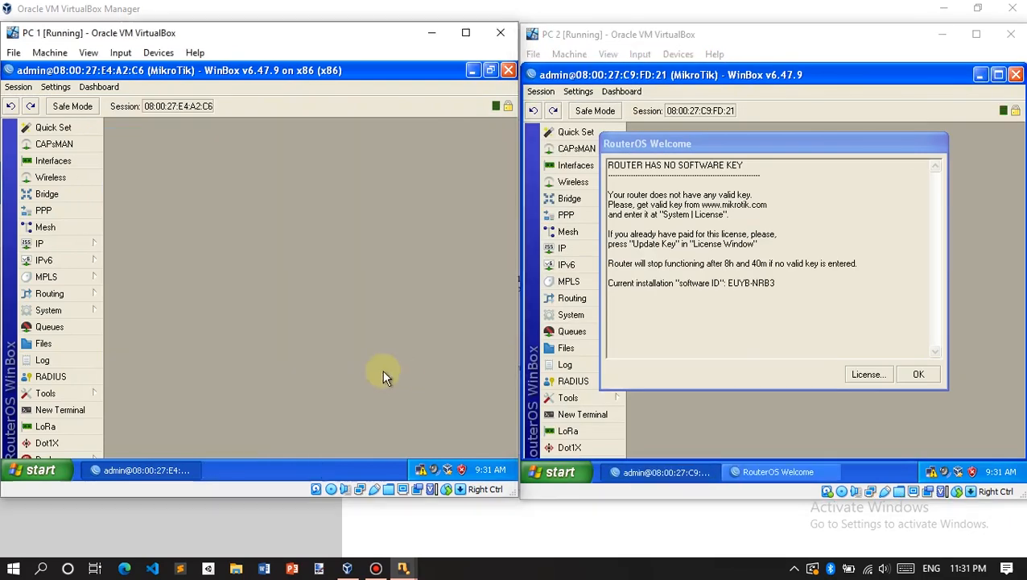
Step: Reset PC 1's MikroTik router configuration with No Default Configuration and confirm the reboot
left_click(919, 375)
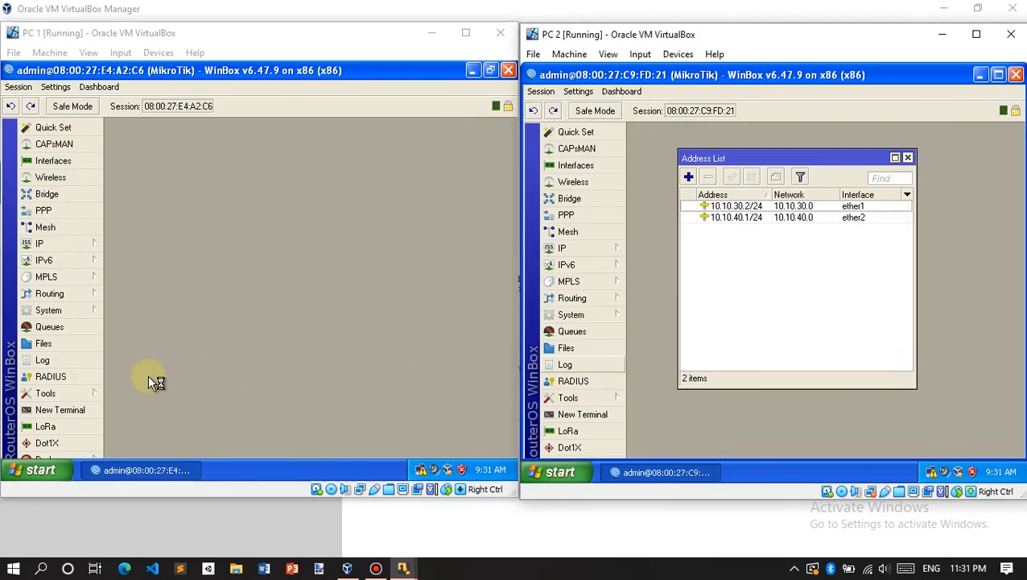
left_click(81, 394)
left_click(69, 313)
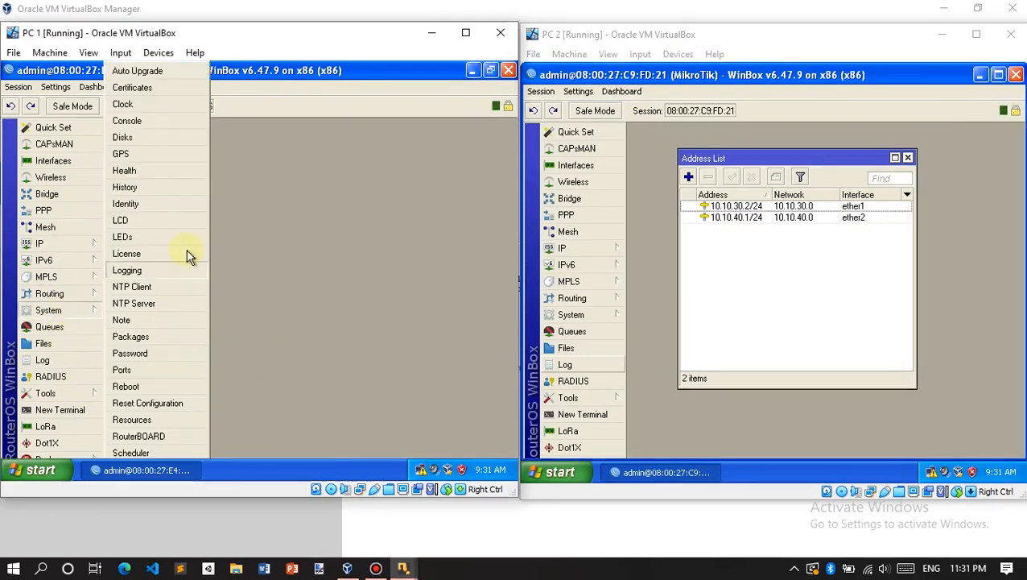
left_click(153, 401)
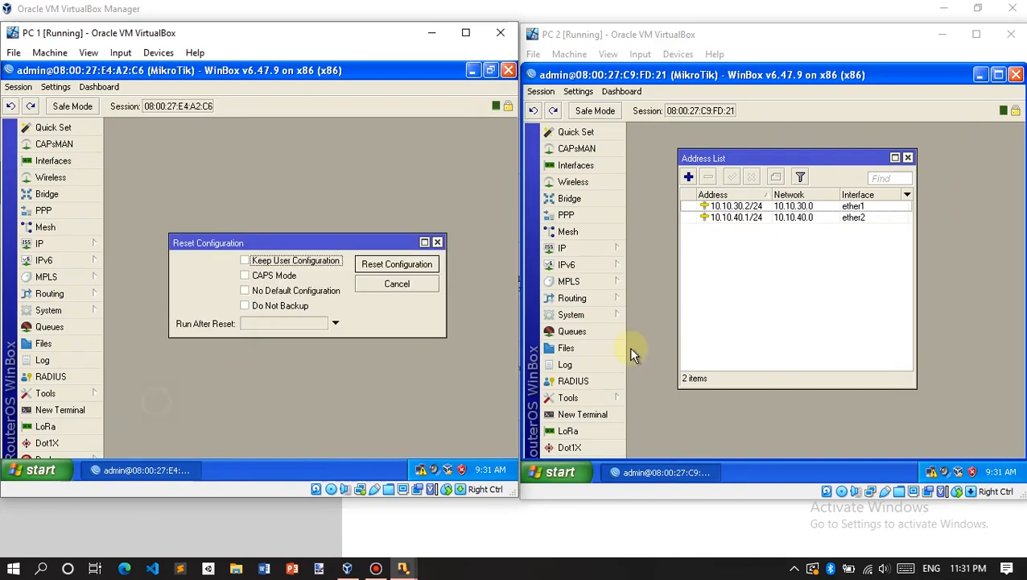
left_click(908, 159)
left_click(262, 291)
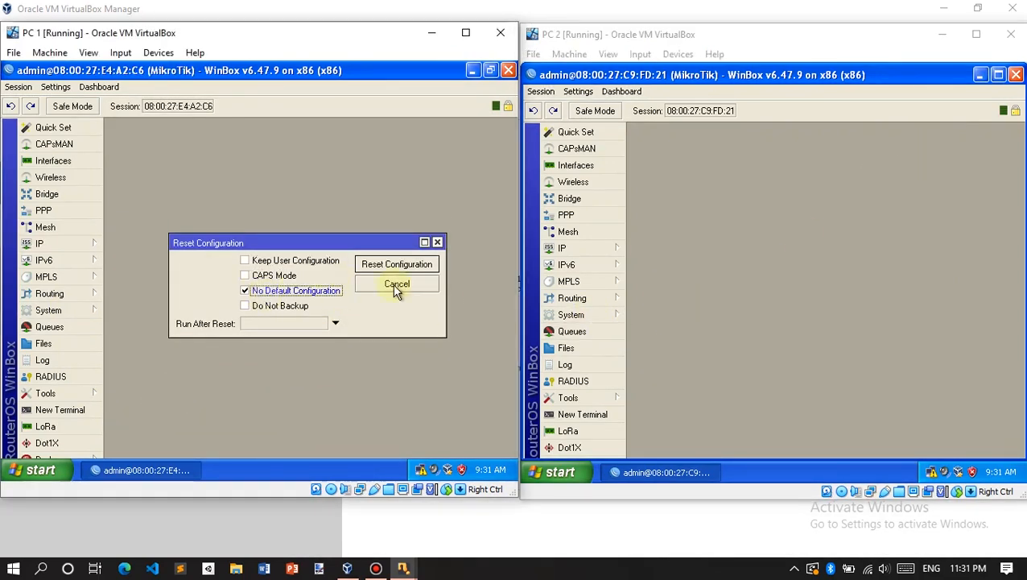
left_click(424, 264)
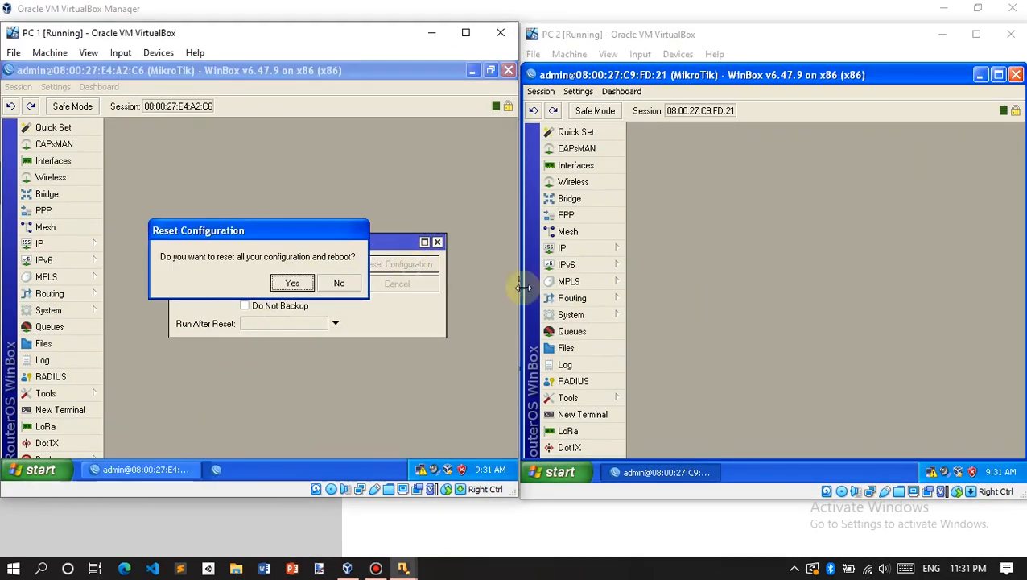
left_click(291, 283)
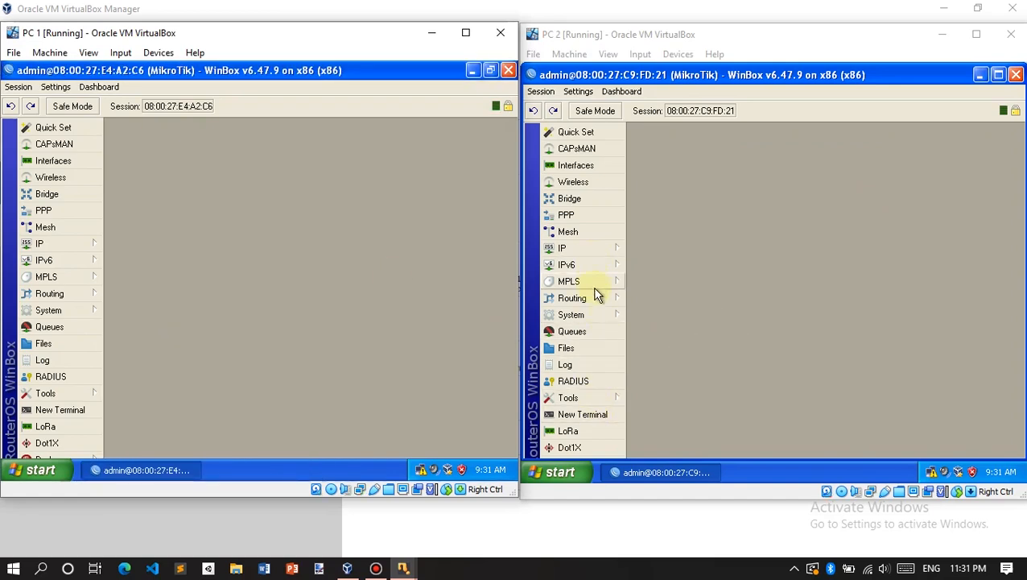
Step: Reset PC 2's MikroTik router with No Default Configuration, confirm, and close the System Note
left_click(594, 318)
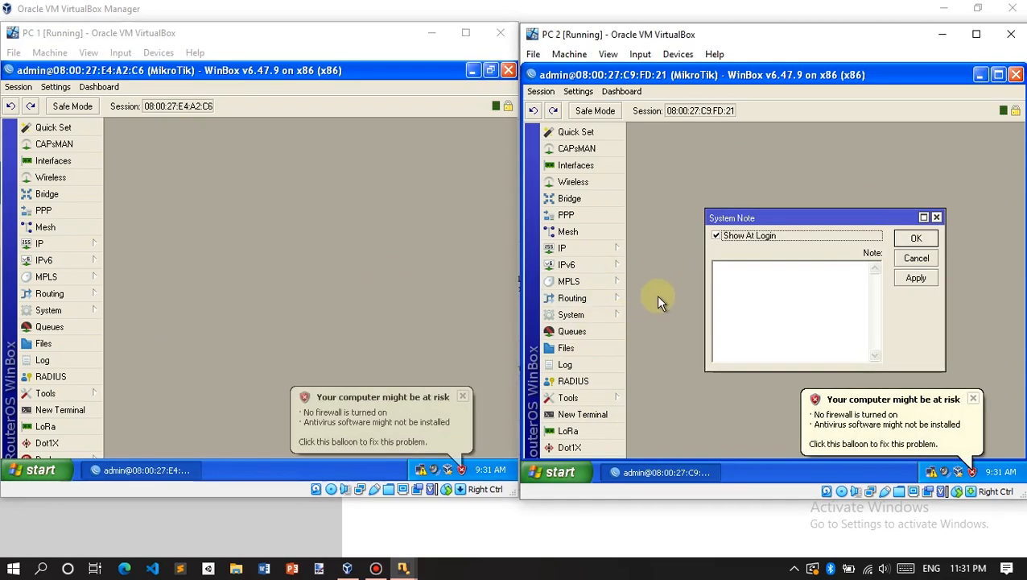
left_click(612, 316)
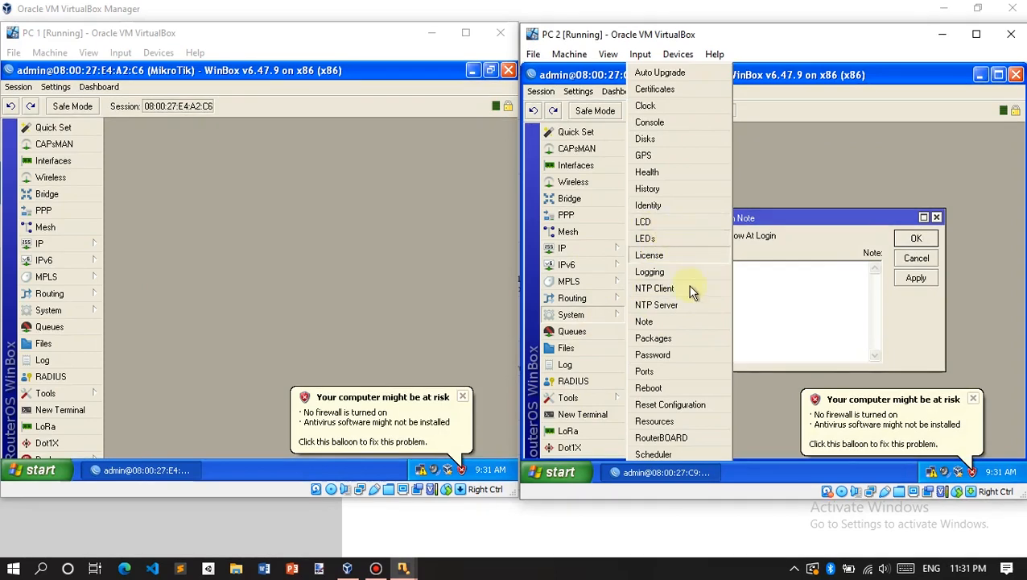
left_click(665, 404)
left_click(805, 296)
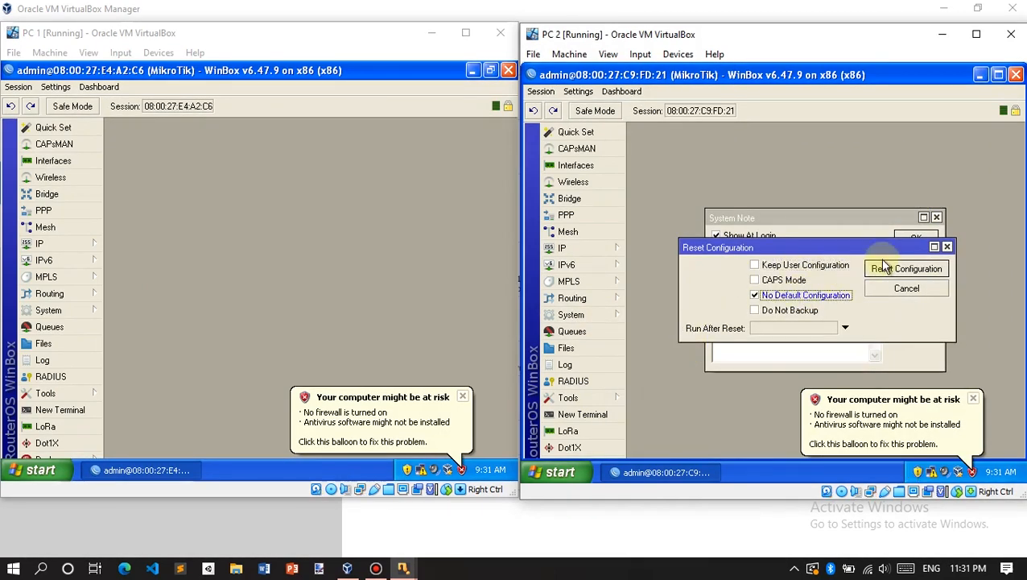
left_click(881, 268)
left_click(805, 286)
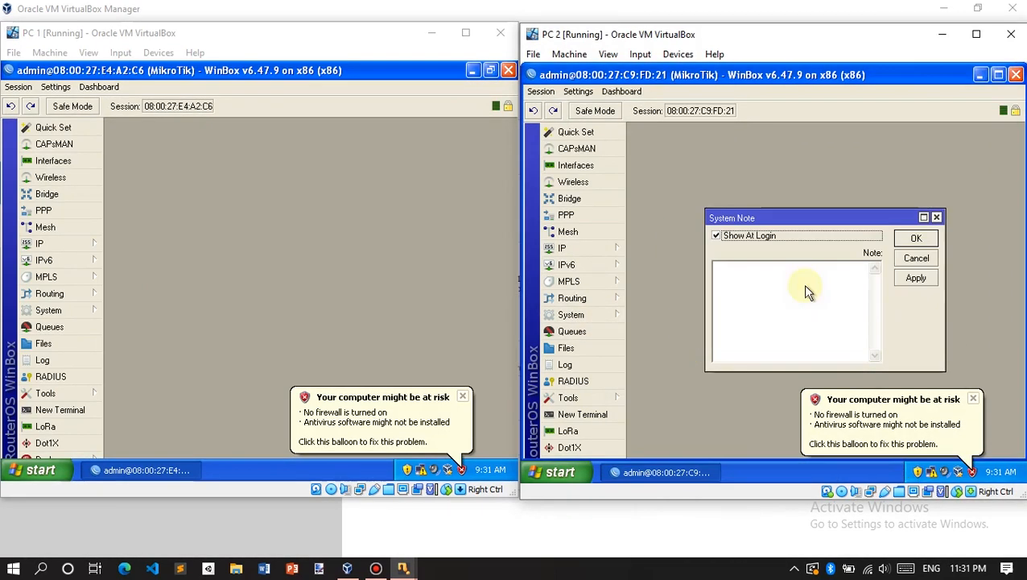
left_click(937, 218)
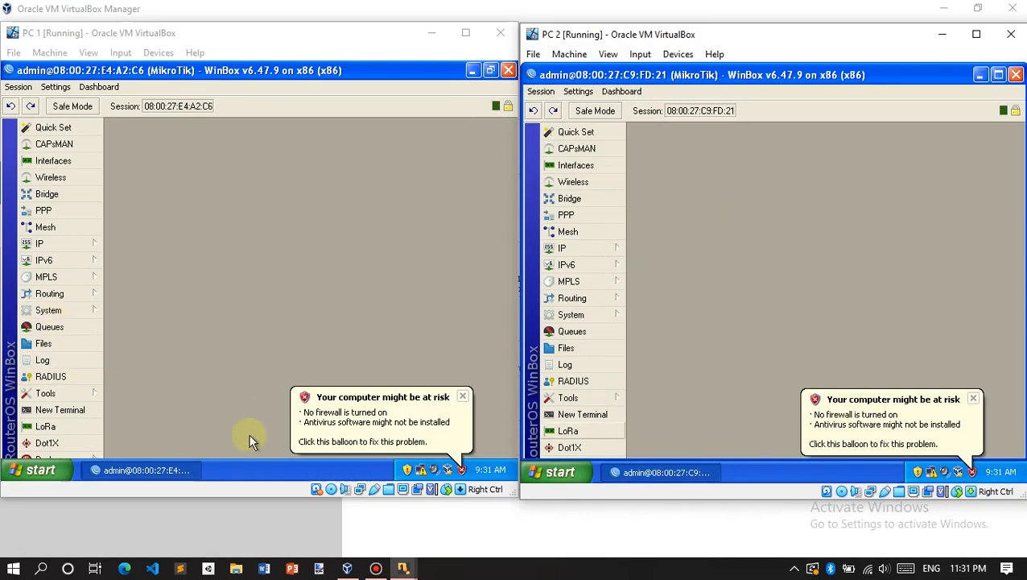
left_click(406, 568)
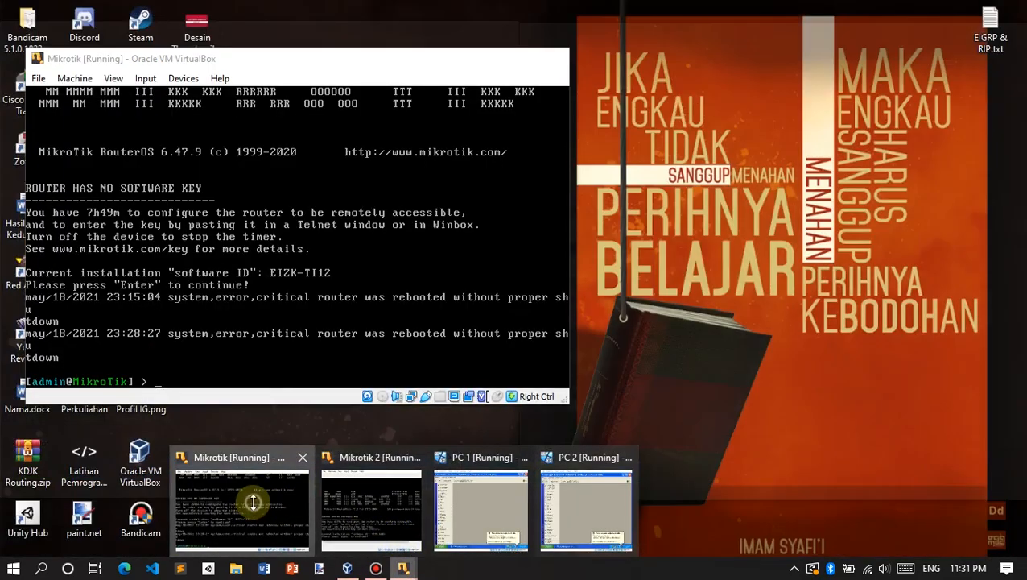
Step: Log in to the first MikroTik router's console as admin with a blank password
left_click(250, 501)
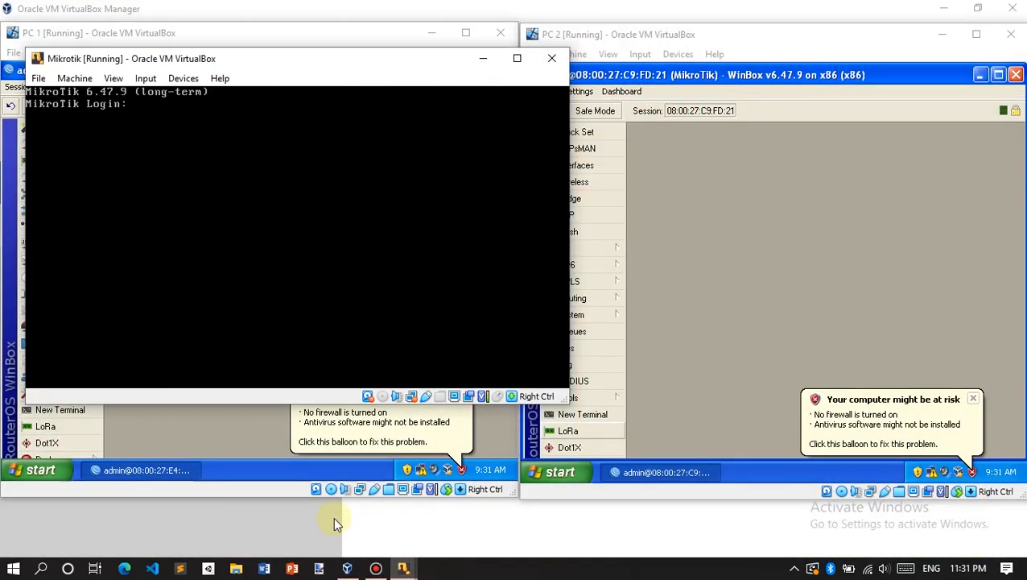
left_click(404, 568)
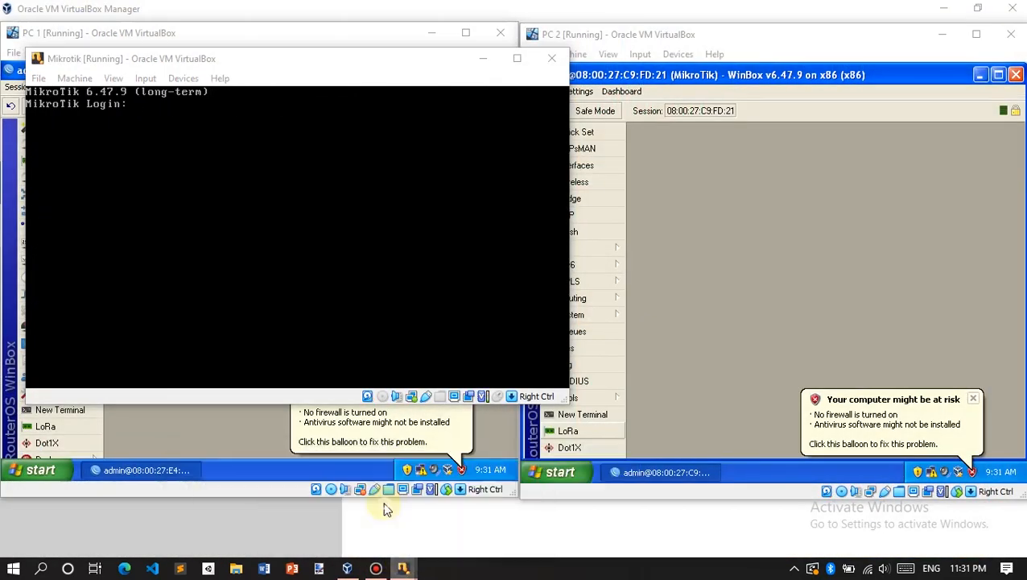
left_click(390, 500)
left_click(222, 56)
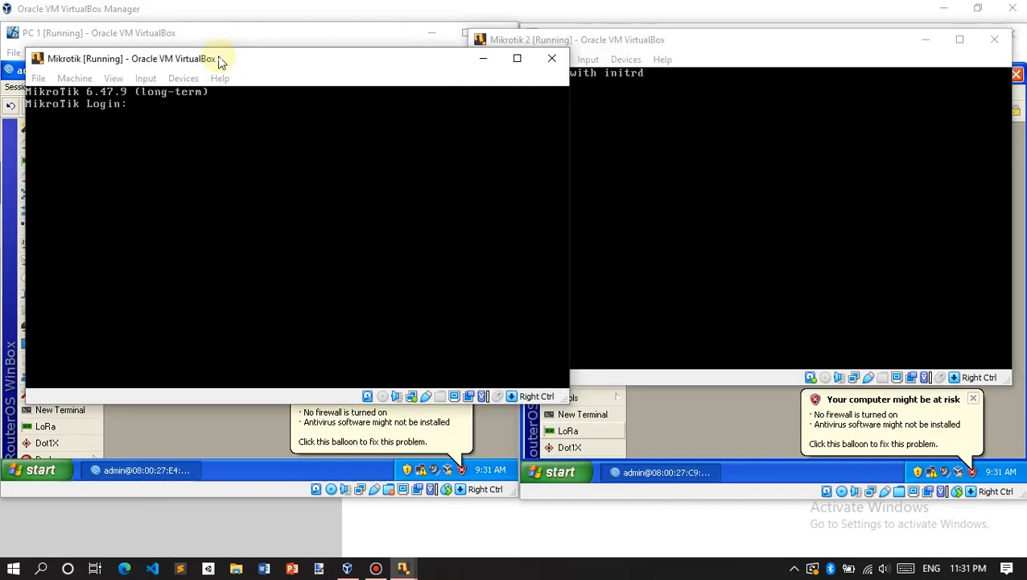
type("admin")
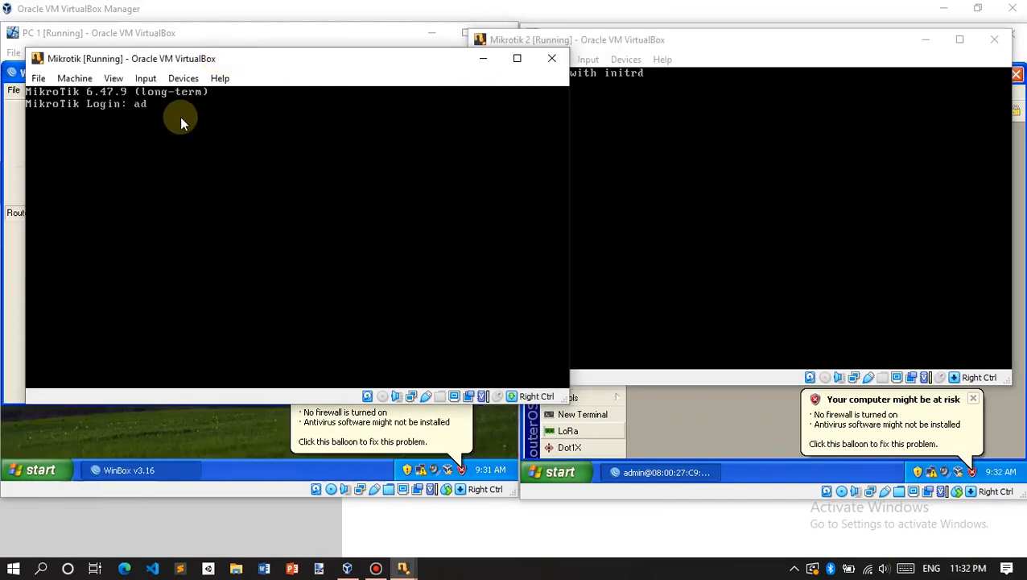
key("Return")
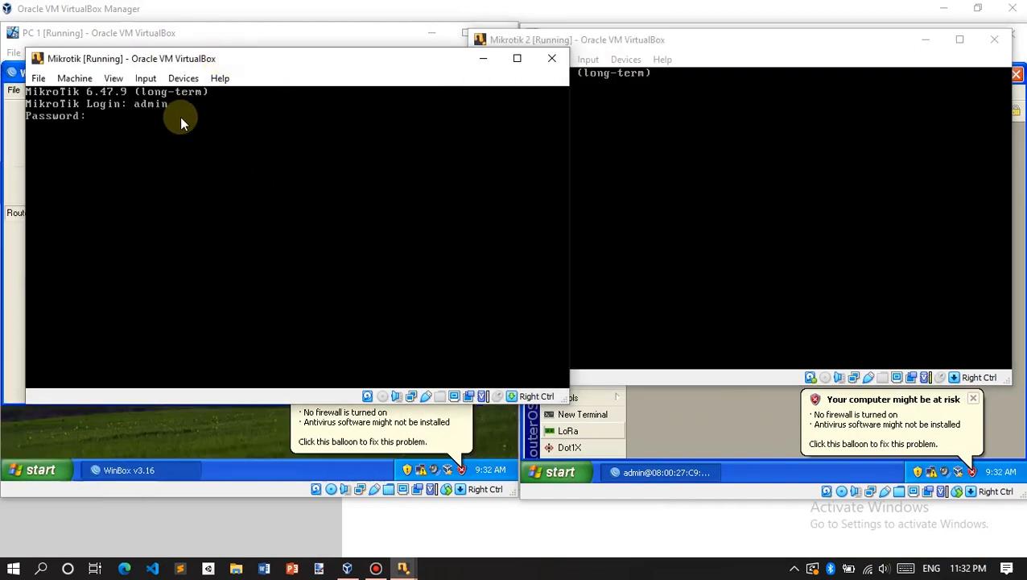
key("Return")
Step: Enter admin as the second router's login, and continue past the first router's license notice
left_click(742, 53)
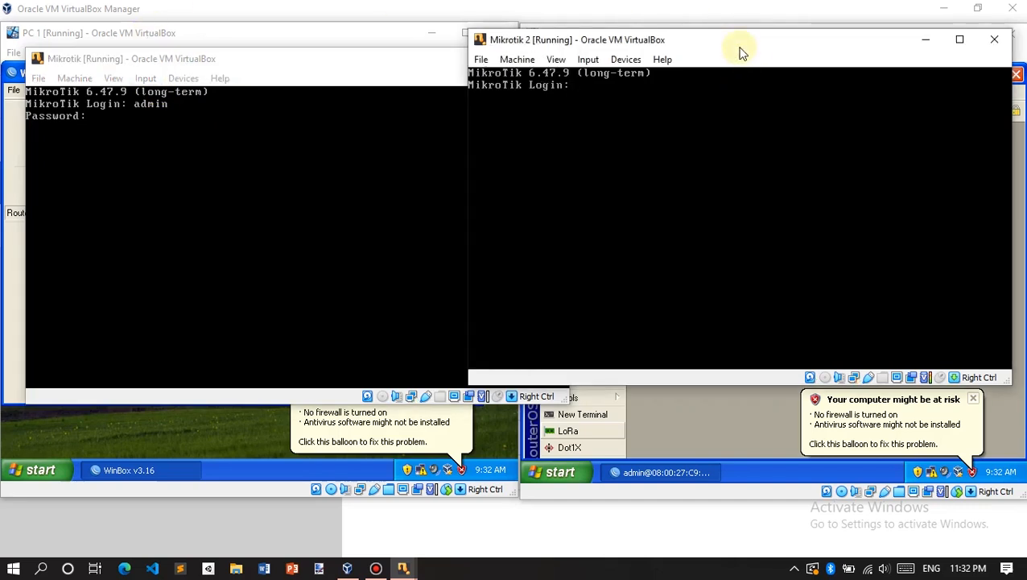
type("admin")
key("Return")
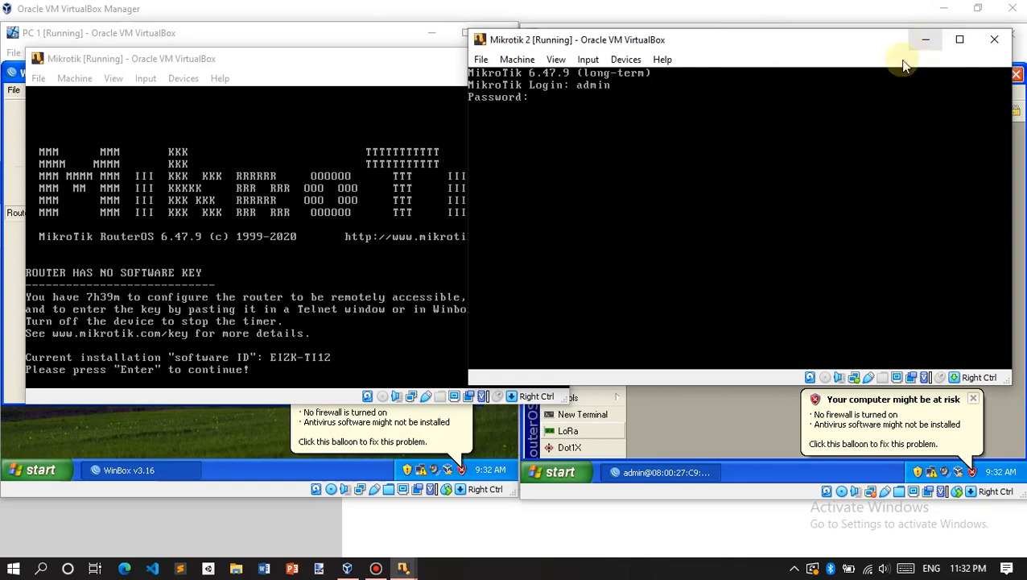
left_click(186, 62)
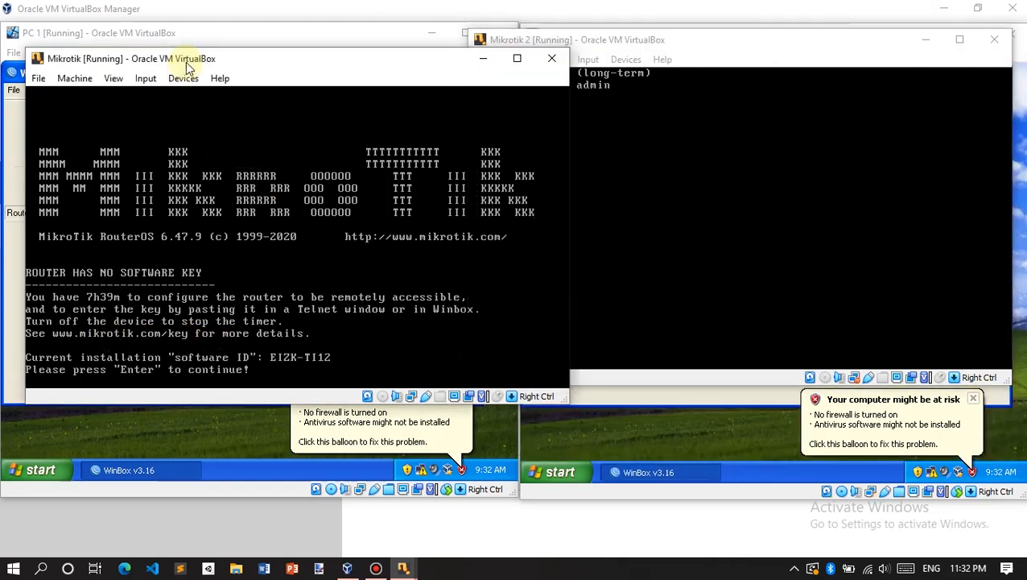
key("Return")
left_click(626, 42)
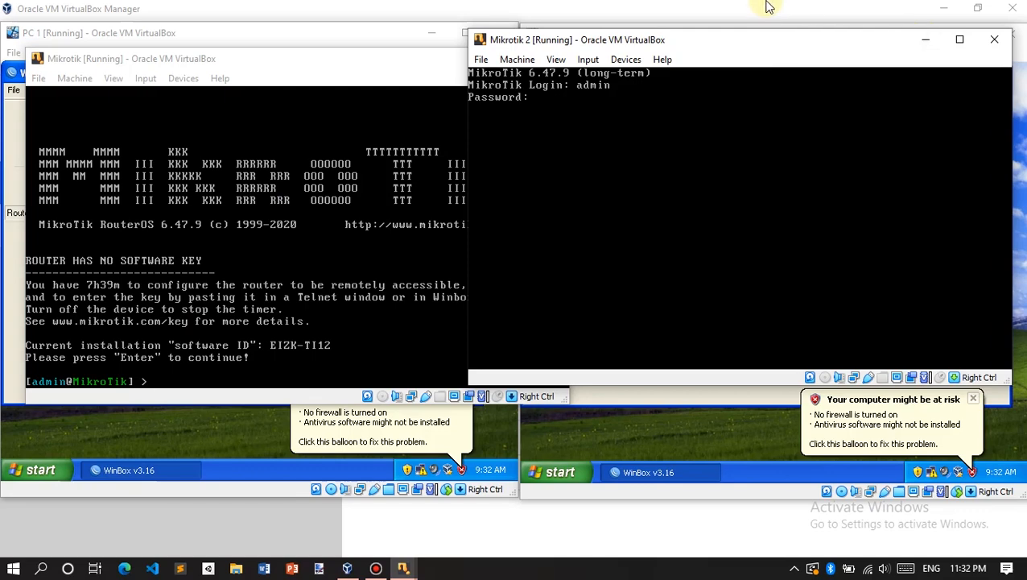
Step: Minimize both router consoles and close the firewall warning balloons on PC 1 and PC 2
left_click(926, 39)
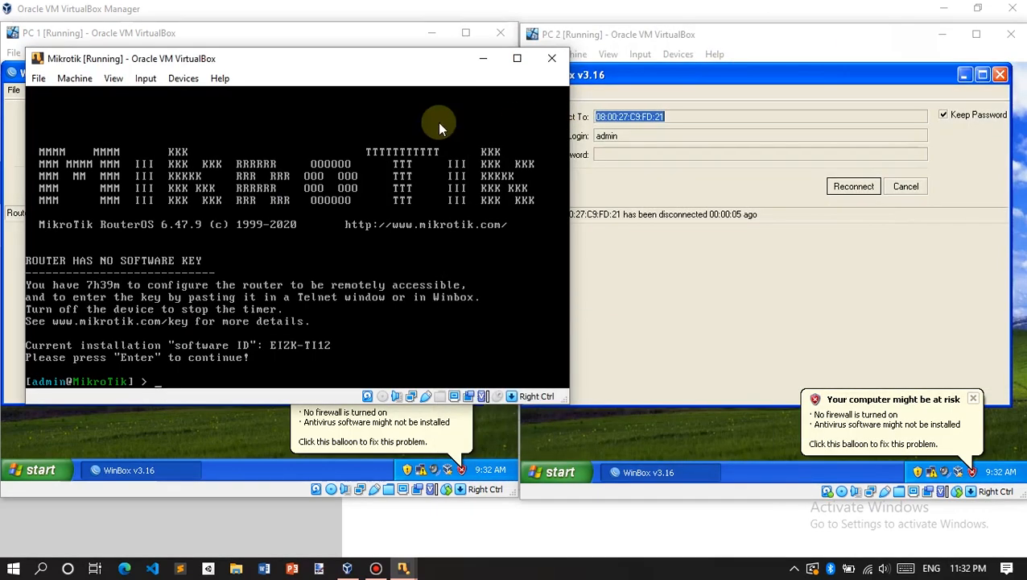
left_click(486, 58)
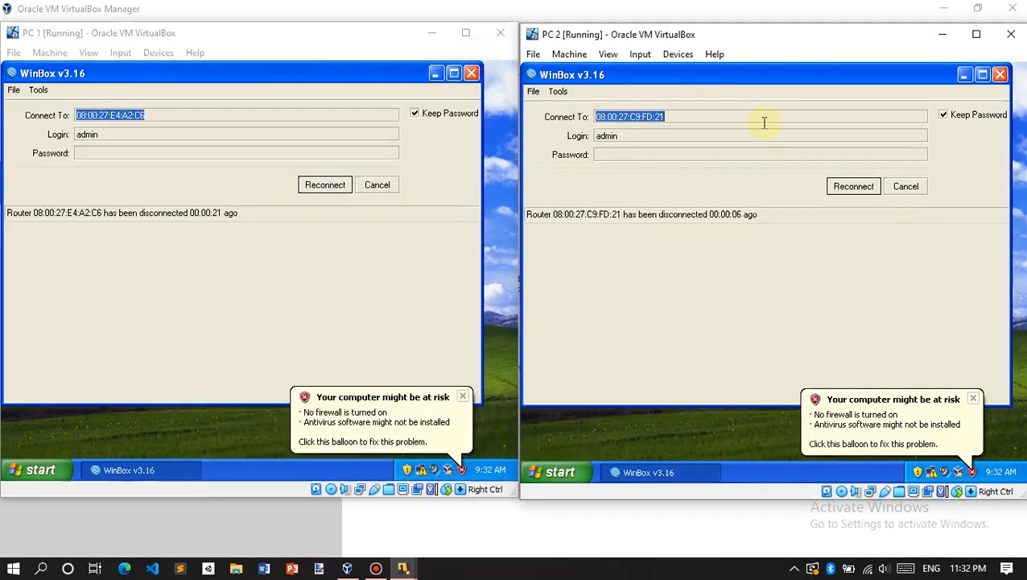
left_click(463, 396)
left_click(973, 398)
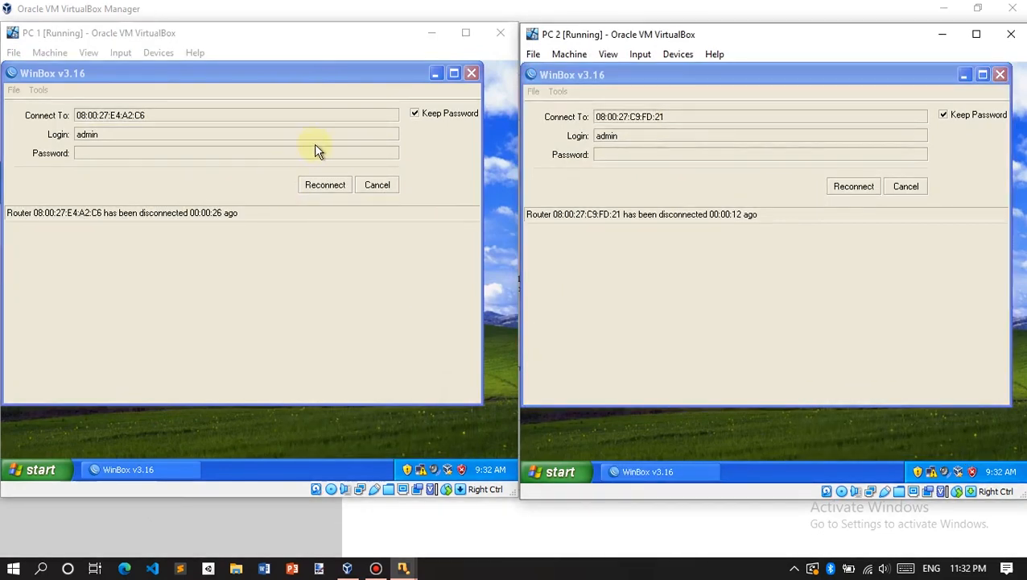
Step: Reconnect both WinBox sessions, dismiss the RouterOS welcome notices, and nudge PC 1's window into place
left_click(333, 239)
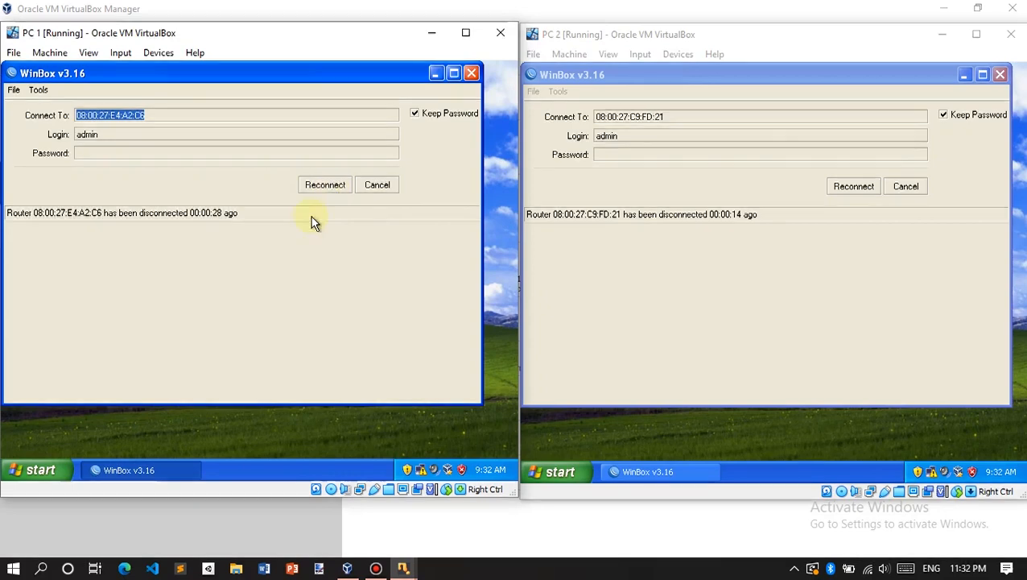
left_click(318, 185)
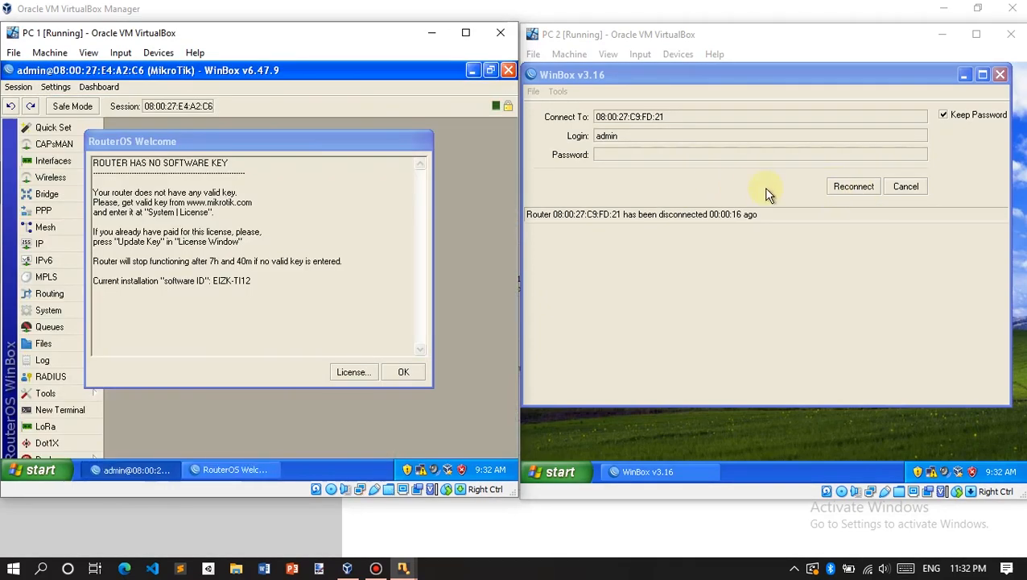
left_click(841, 188)
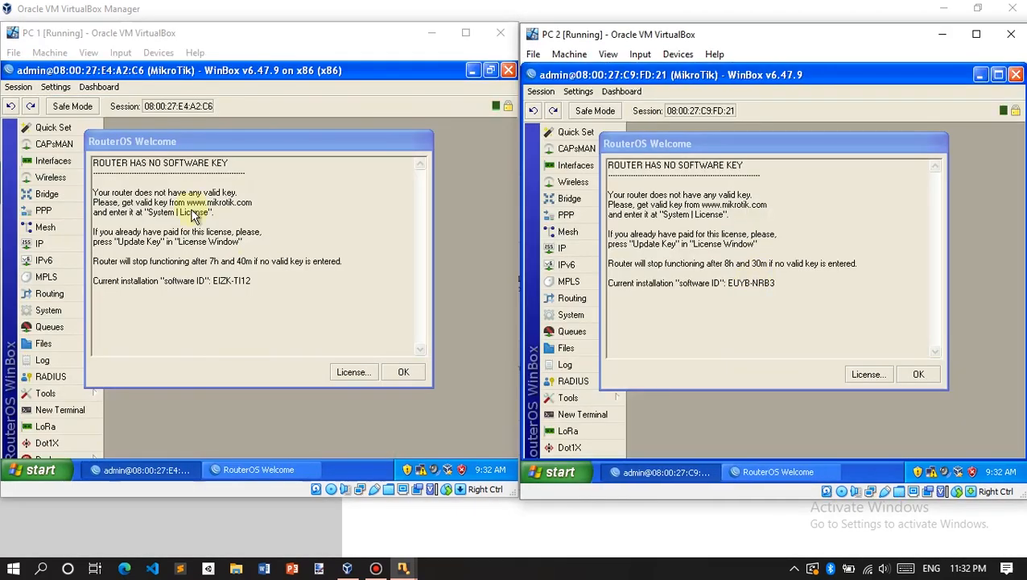
left_click(402, 371)
left_click(920, 373)
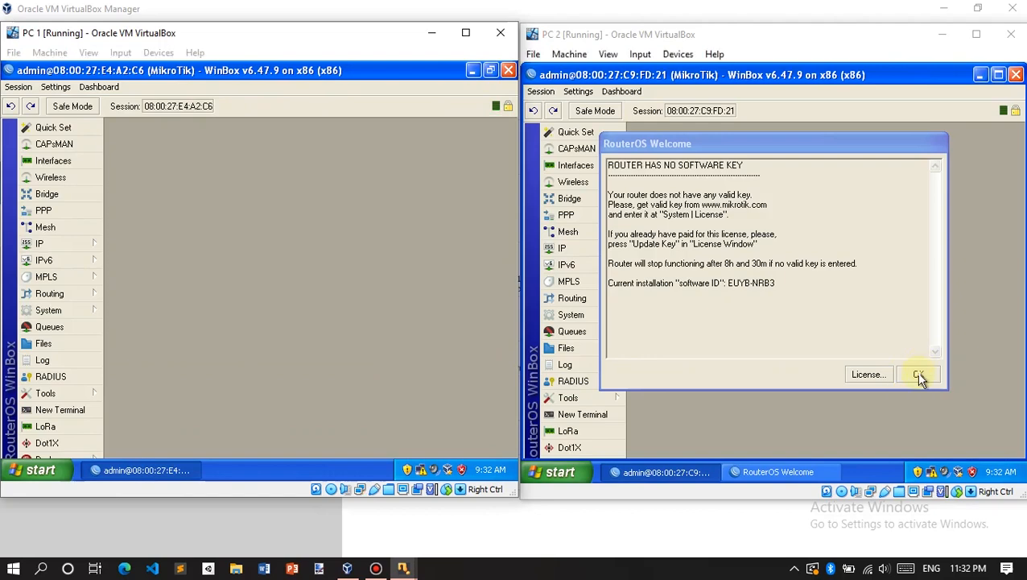
left_click(158, 110)
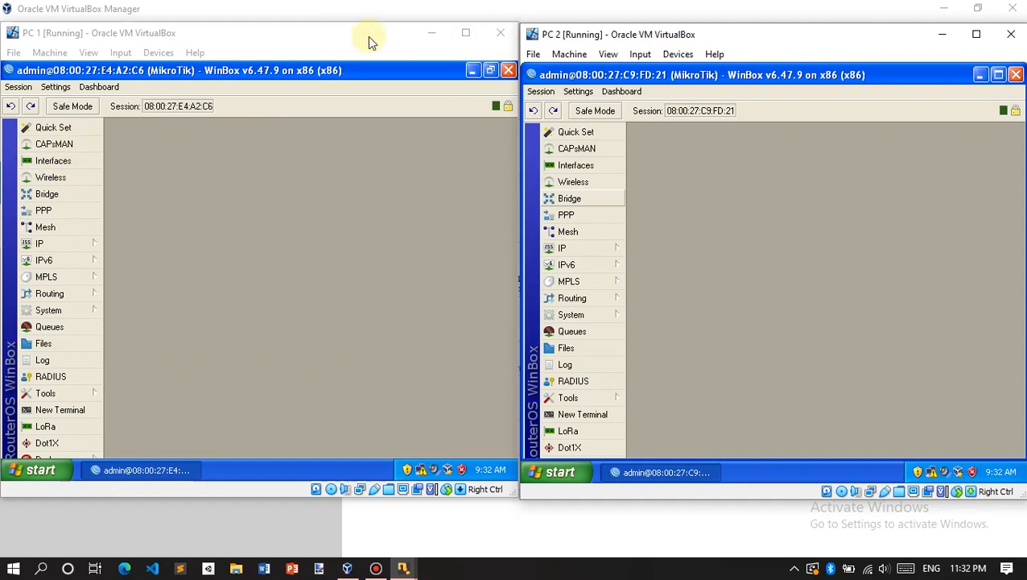
left_click_drag(370, 38, 366, 37)
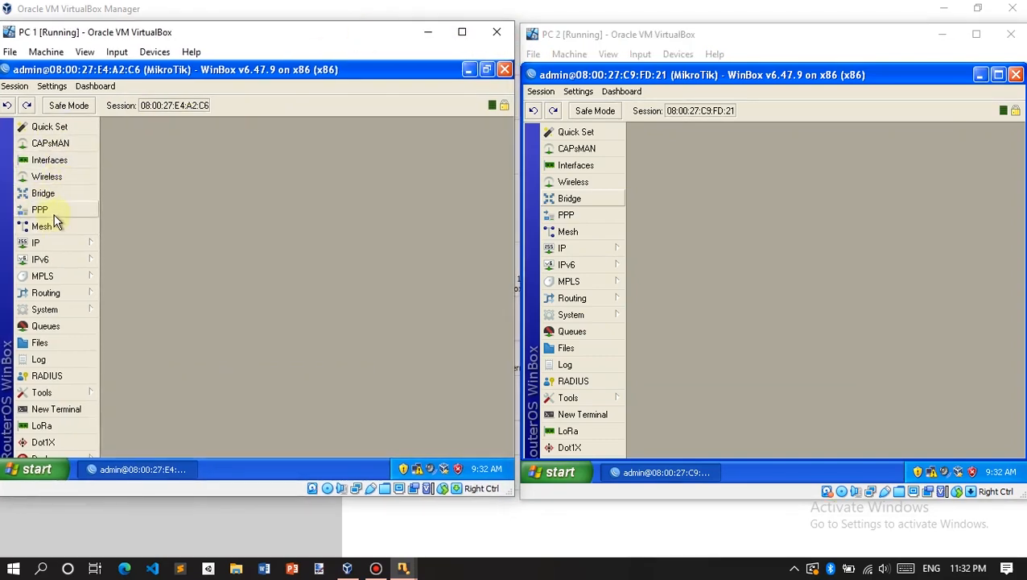
Step: Open the Interface List on both routers (ether1–ether3 and ether1–ether2), then refocus PC 1's window
left_click(63, 160)
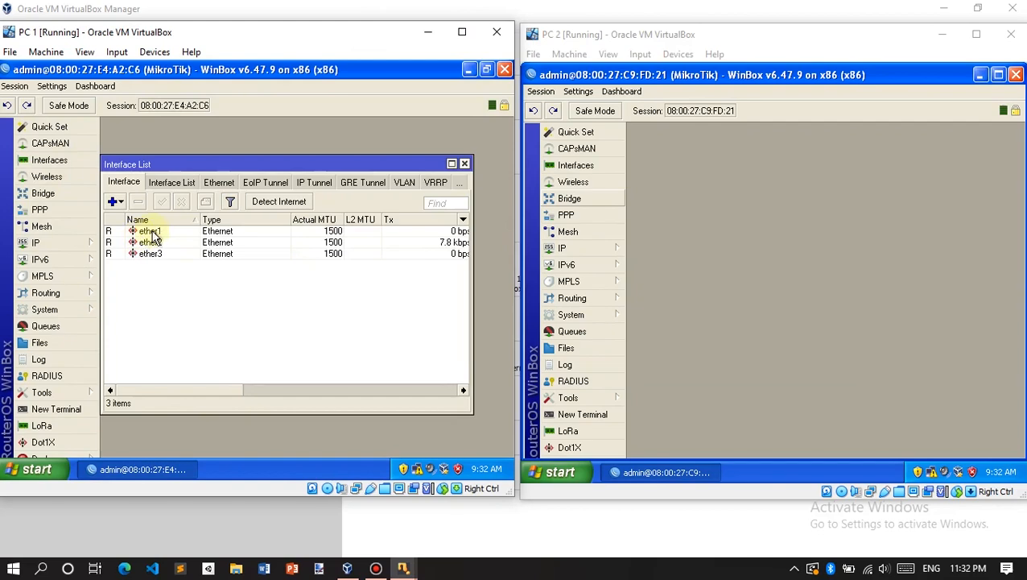
left_click(580, 165)
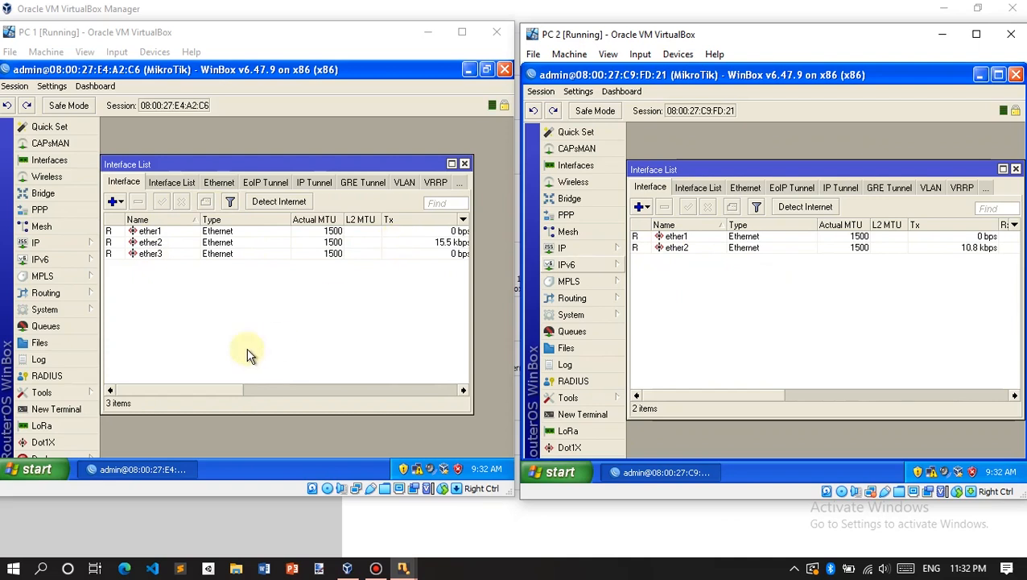
left_click(167, 296)
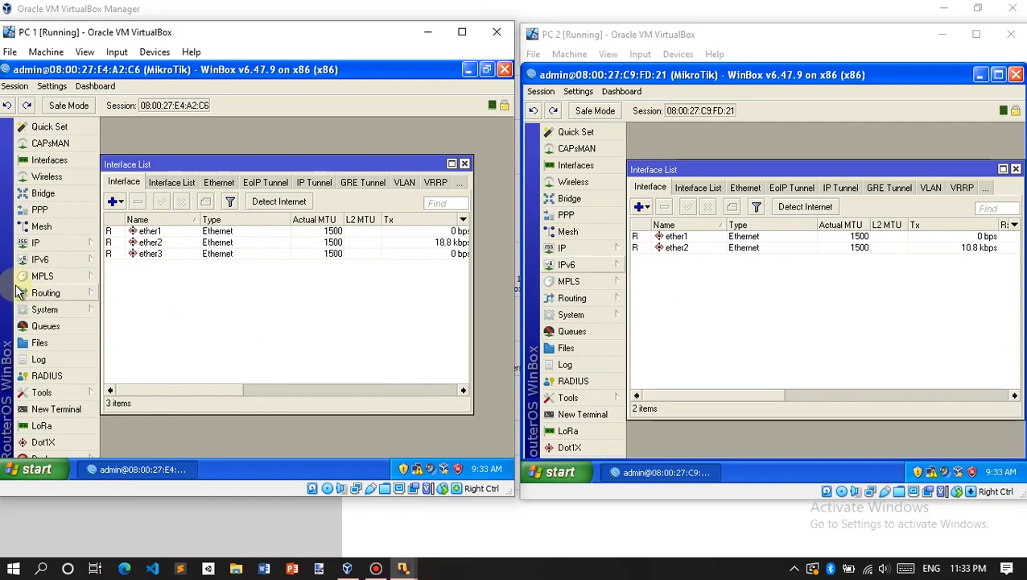
Step: Add a DHCP client on ether1 of the first router, check it is bound, and close the list
left_click(58, 241)
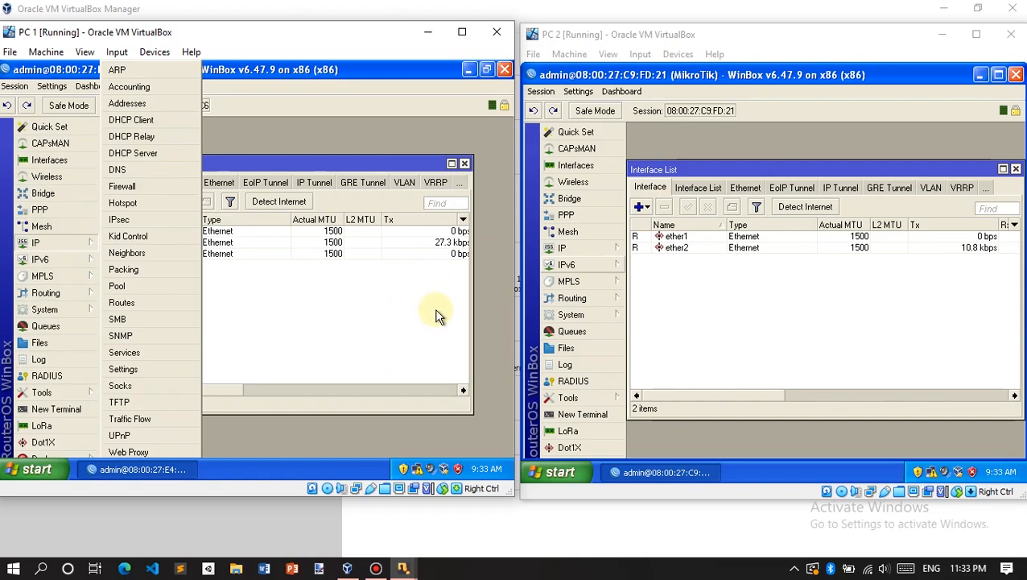
left_click(157, 122)
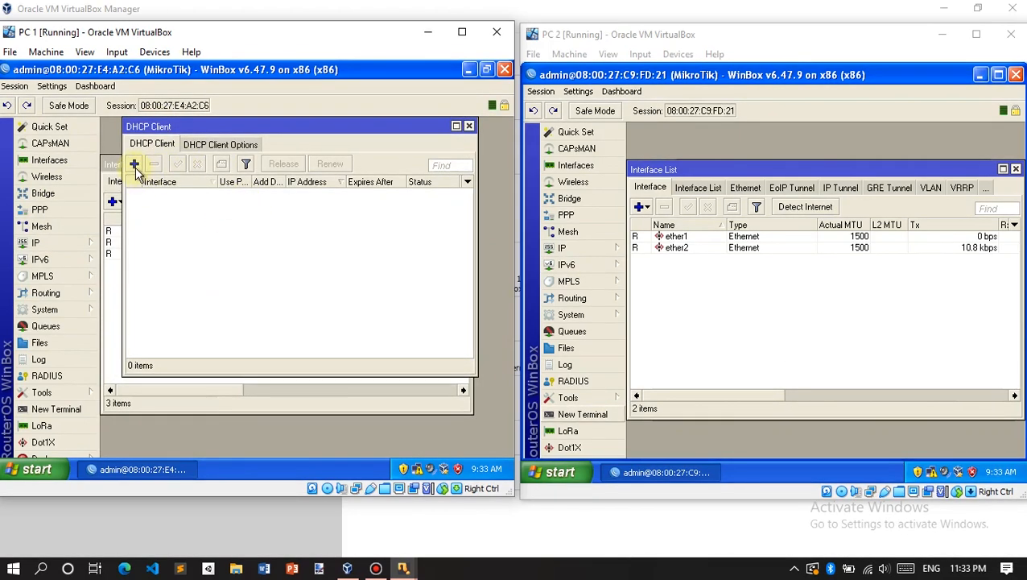
left_click(135, 163)
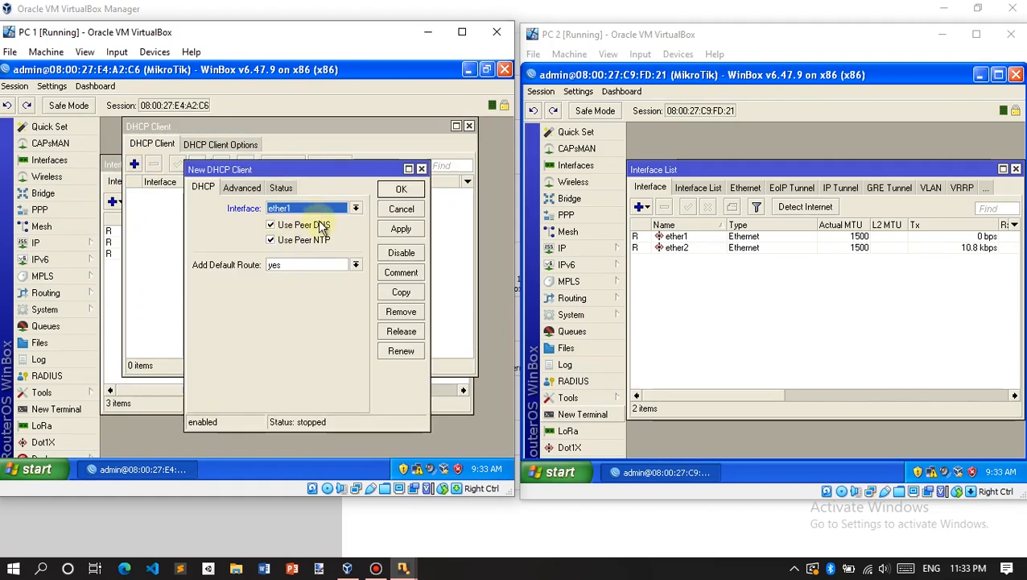
left_click(396, 190)
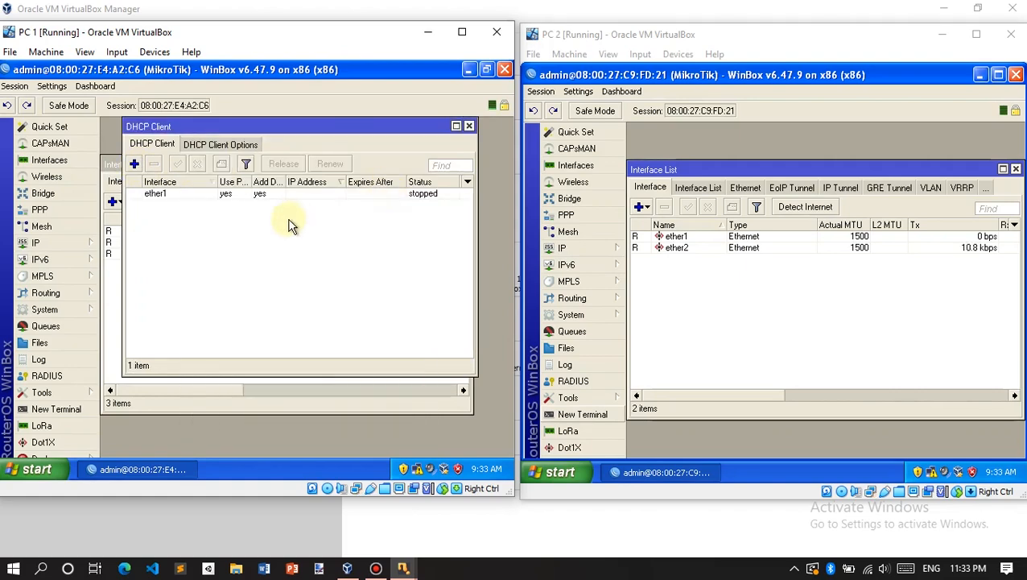
left_click(427, 194)
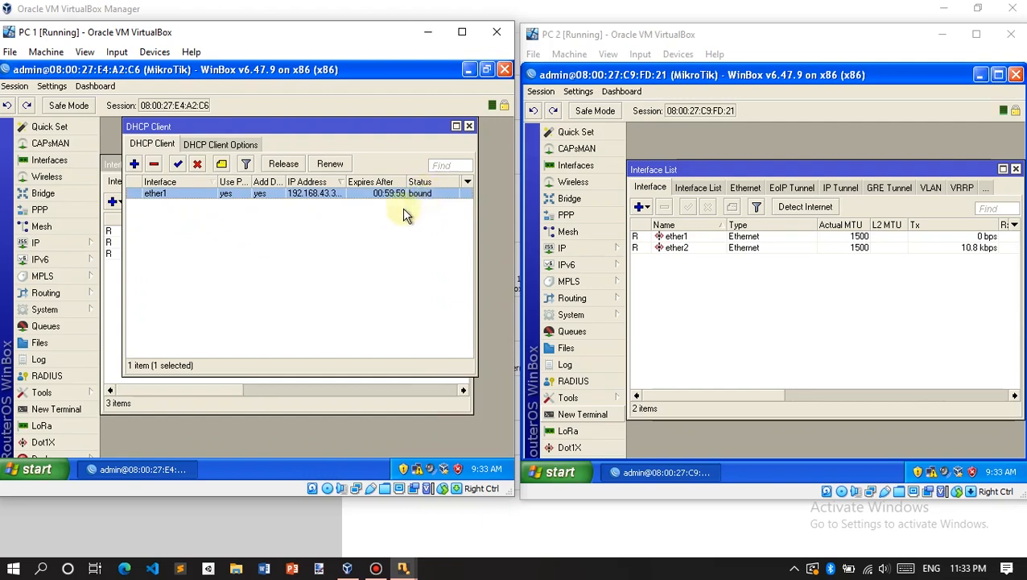
left_click(470, 128)
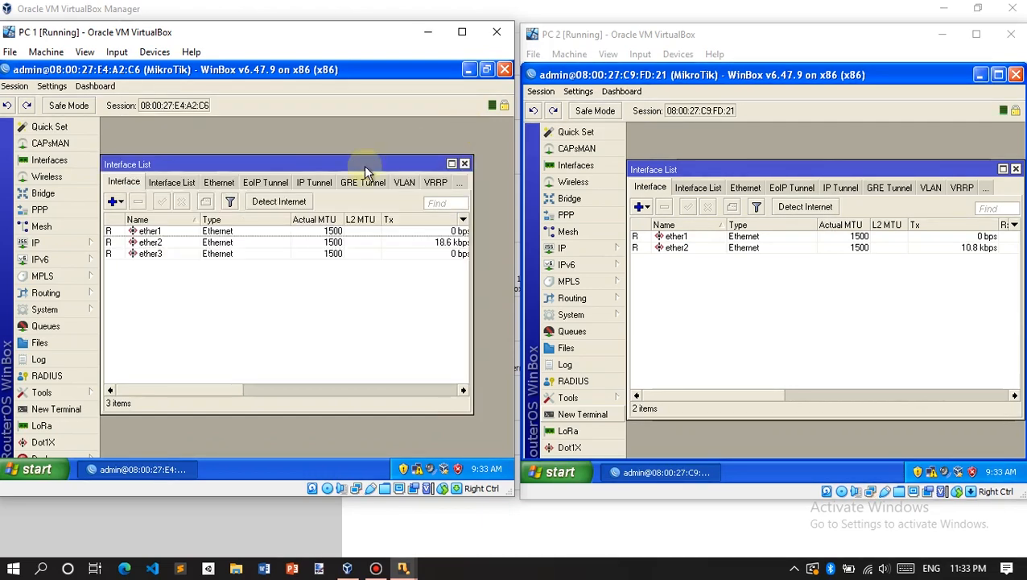
Step: Open IP > Addresses on both routers and arrange the first router's Address List
left_click(64, 242)
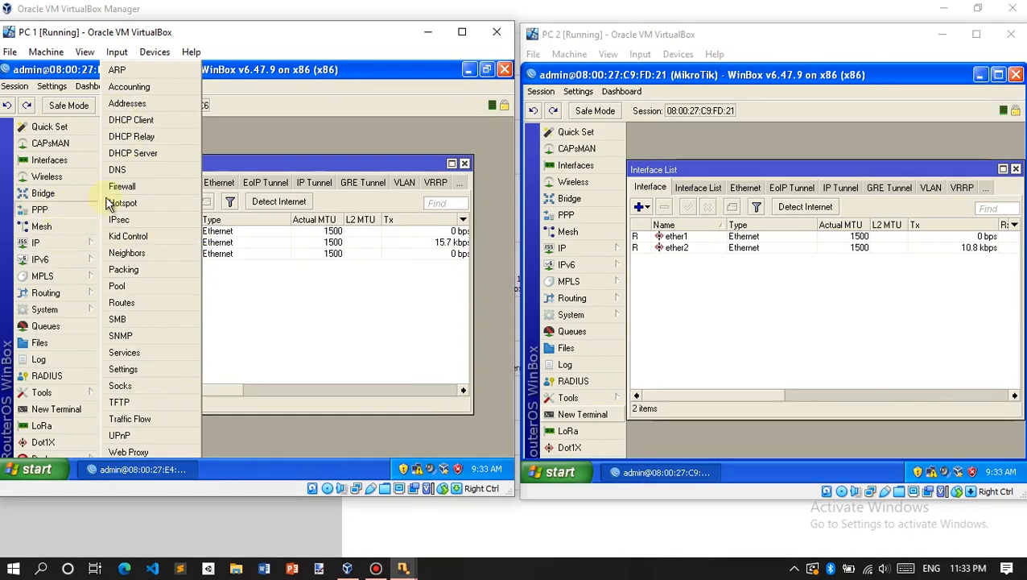
left_click(129, 103)
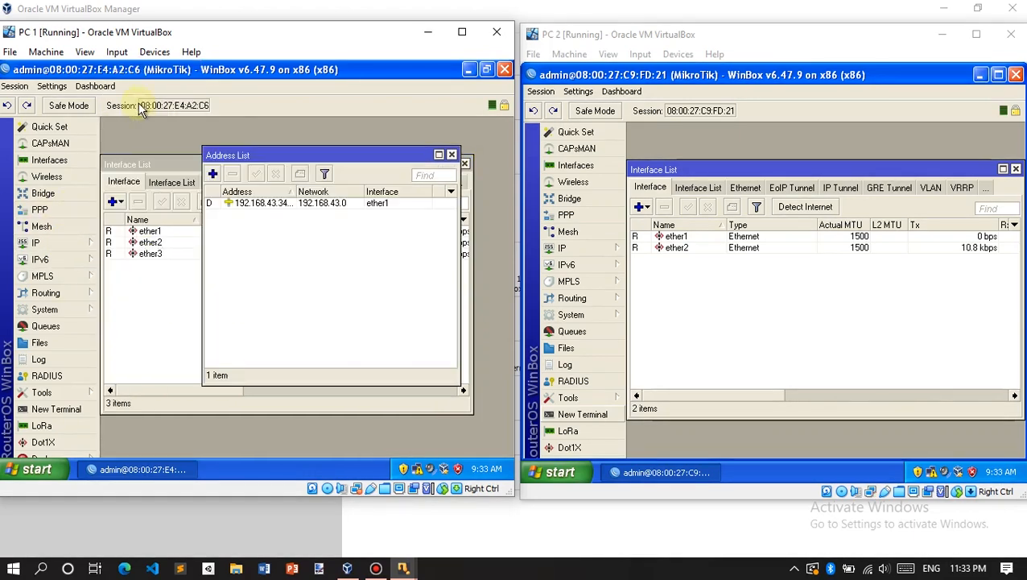
left_click(602, 250)
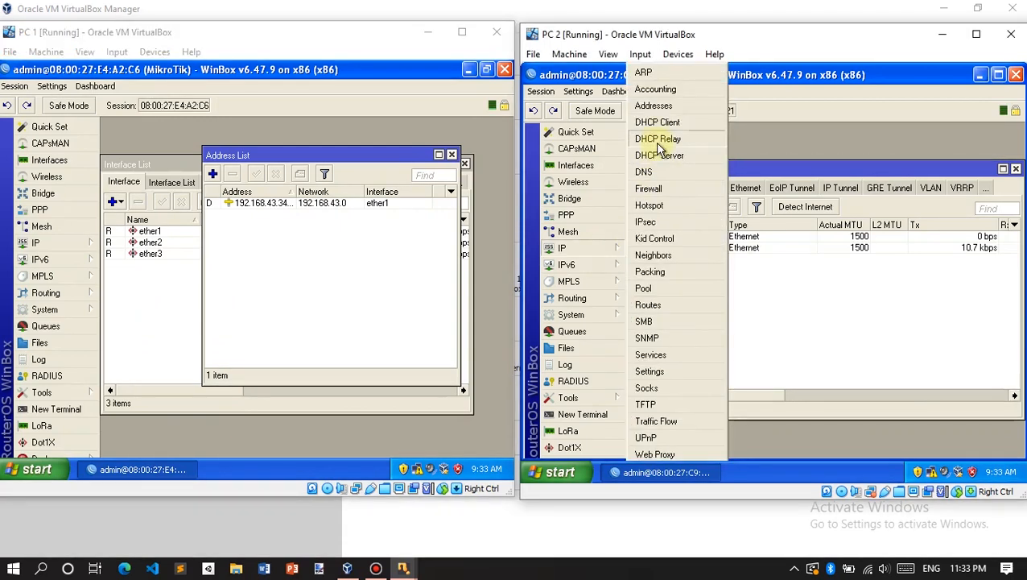
left_click(653, 105)
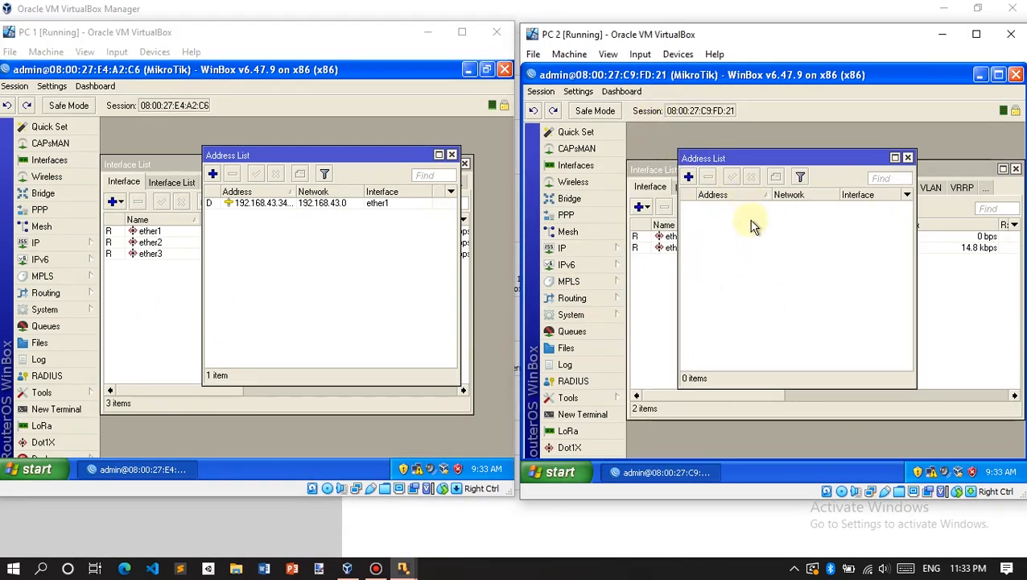
left_click(264, 211)
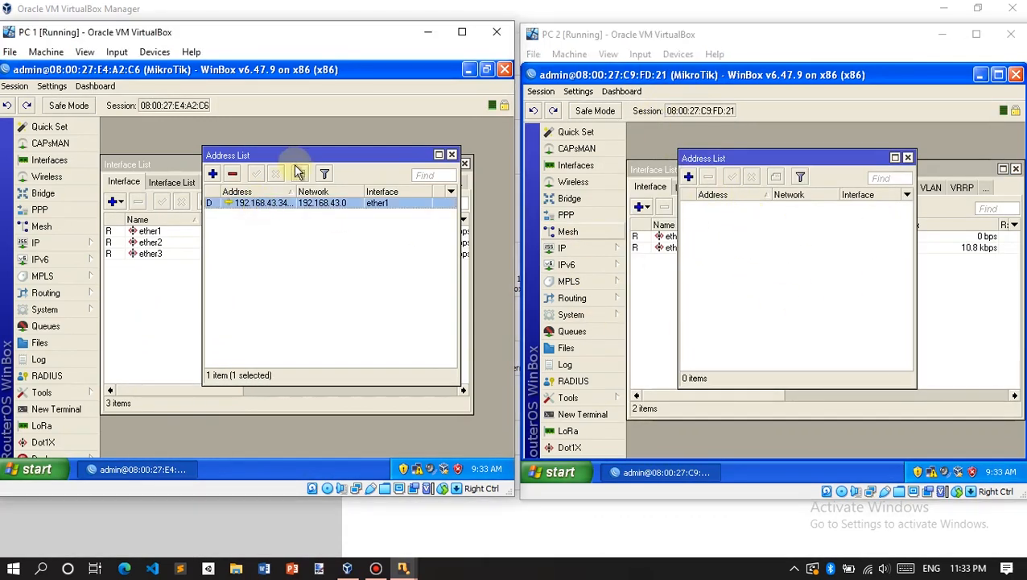
left_click_drag(298, 155, 314, 172)
left_click(256, 260)
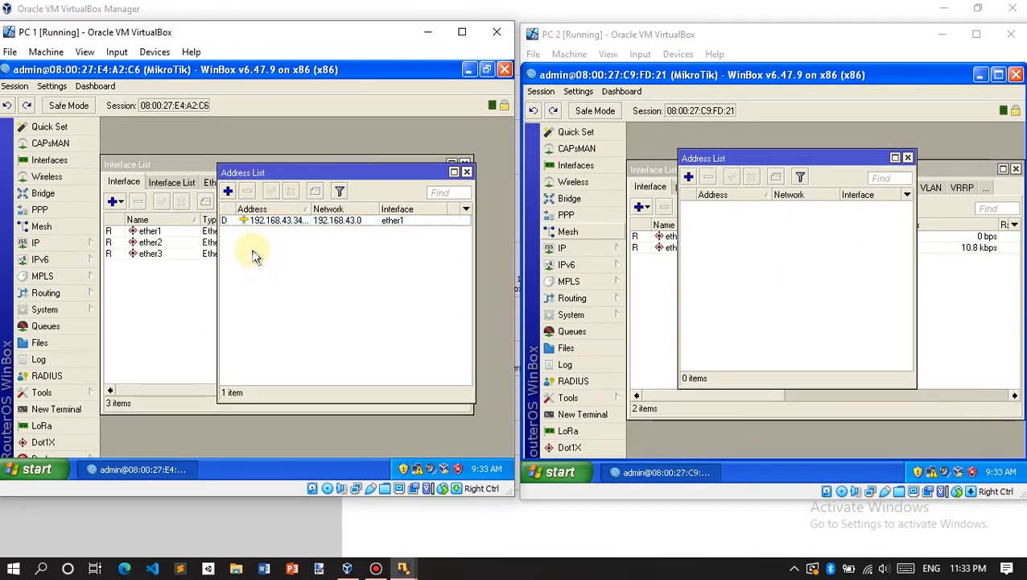
Step: Add the address 10.10.20.1/24 to the first router
left_click(228, 191)
left_click(308, 173)
double_click(277, 172)
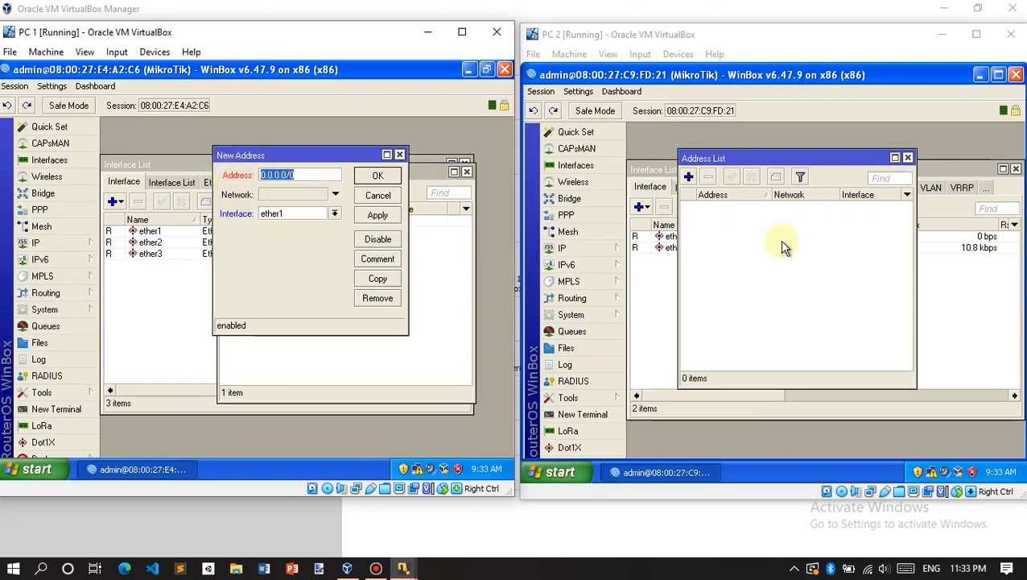
key("Right")
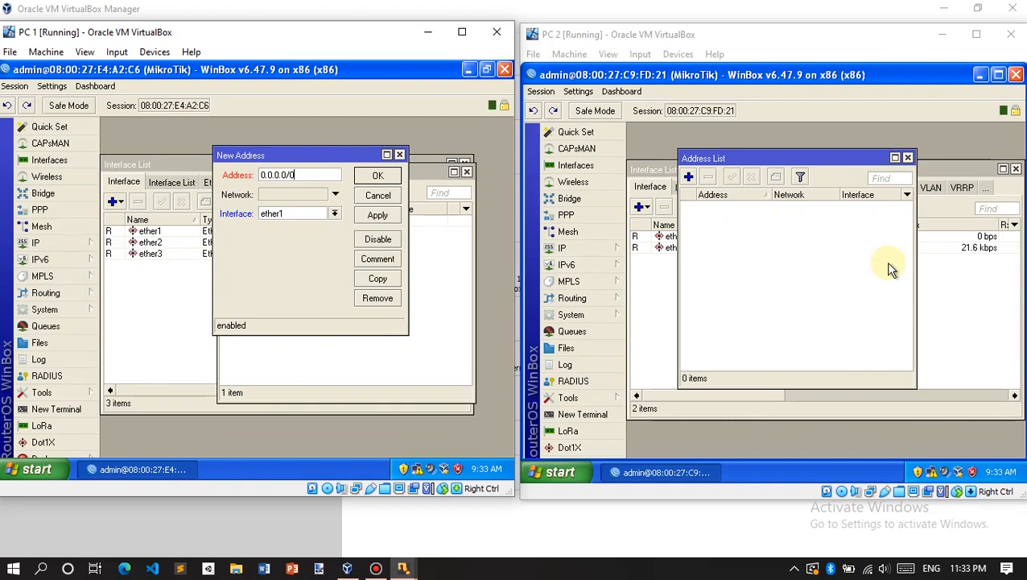
key("BackSpace")
key("BackSpace")
key("BackSpace")
key("BackSpace")
key("BackSpace")
key("BackSpace")
key("BackSpace")
key("BackSpace")
type("10.10.20.1/24")
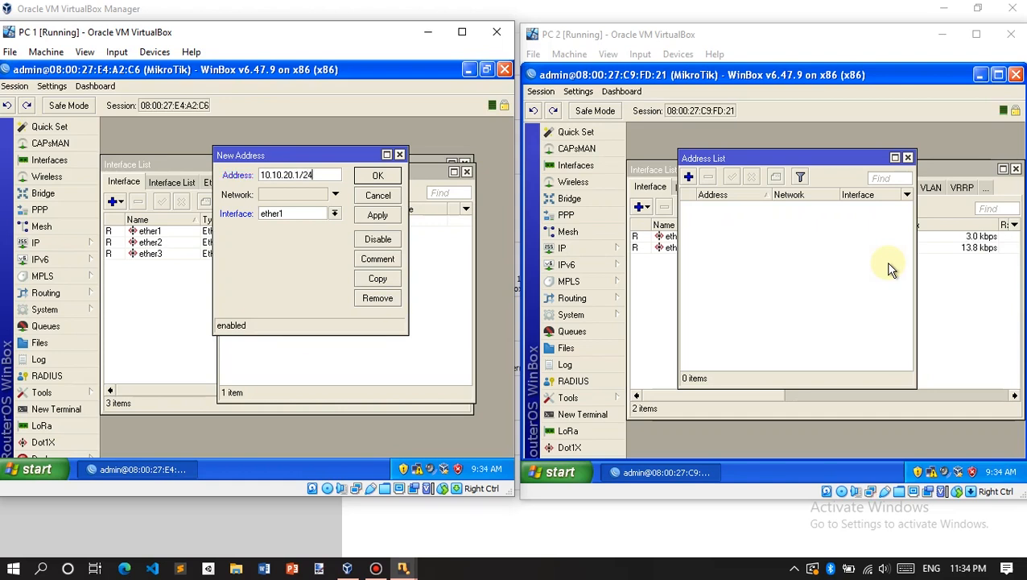
key("Tab")
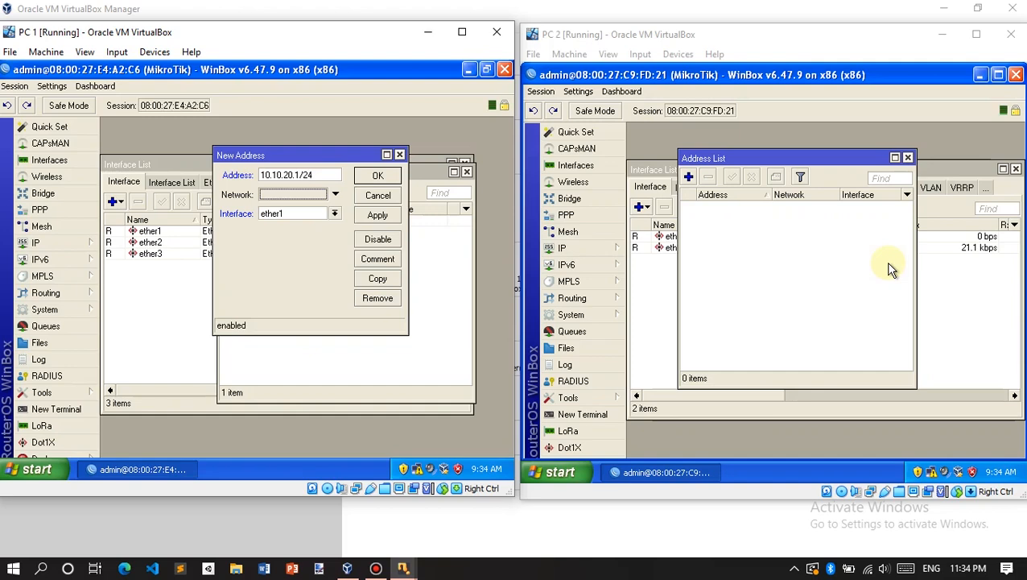
key("Return")
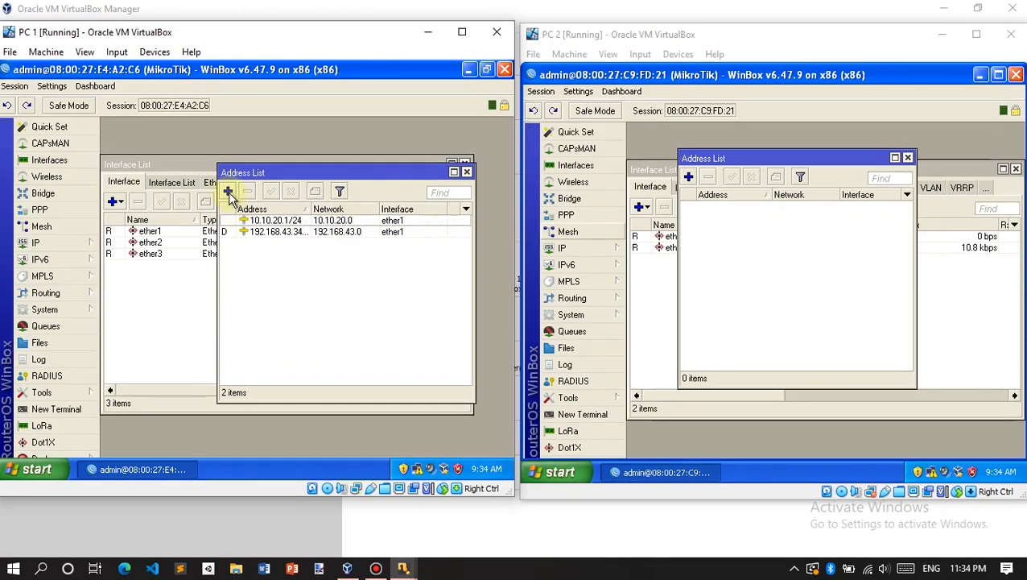
Step: Move the first router's 10.10.20.1/24 address to interface ether2
double_click(394, 221)
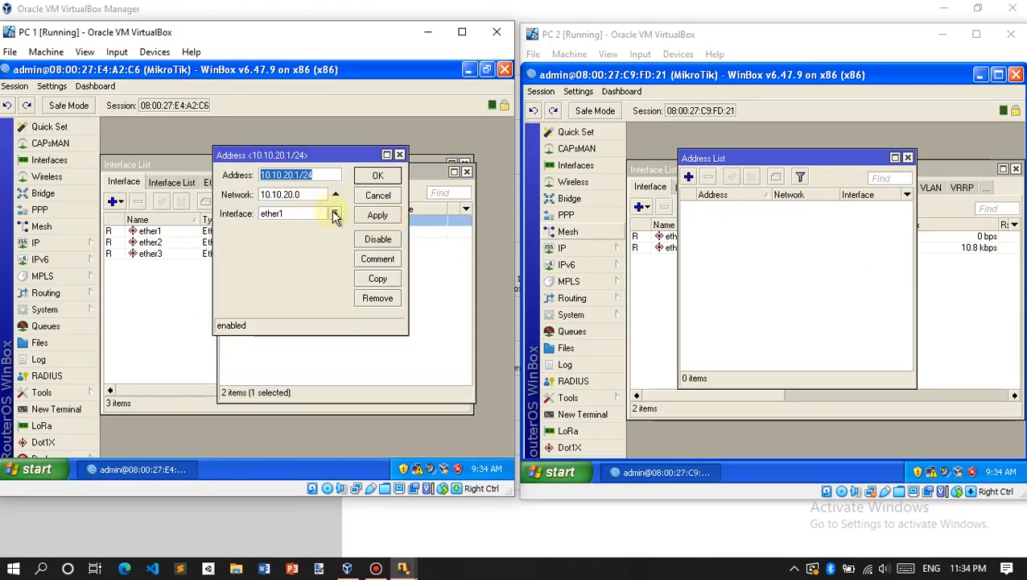
left_click(335, 216)
left_click(282, 234)
left_click(378, 175)
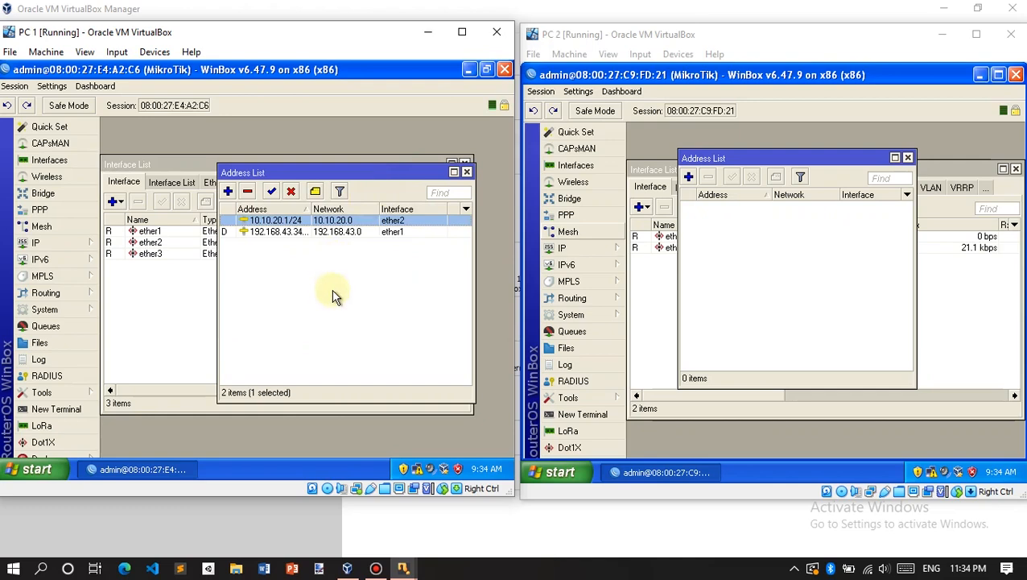
Step: Add 10.10.30.1/24 on ether3 to the first router, then start a new address on the second router
left_click(228, 190)
left_click(311, 175)
left_click(309, 211)
left_click(299, 241)
left_click(314, 174)
double_click(313, 174)
type("10.10.30.1/24")
key("Return")
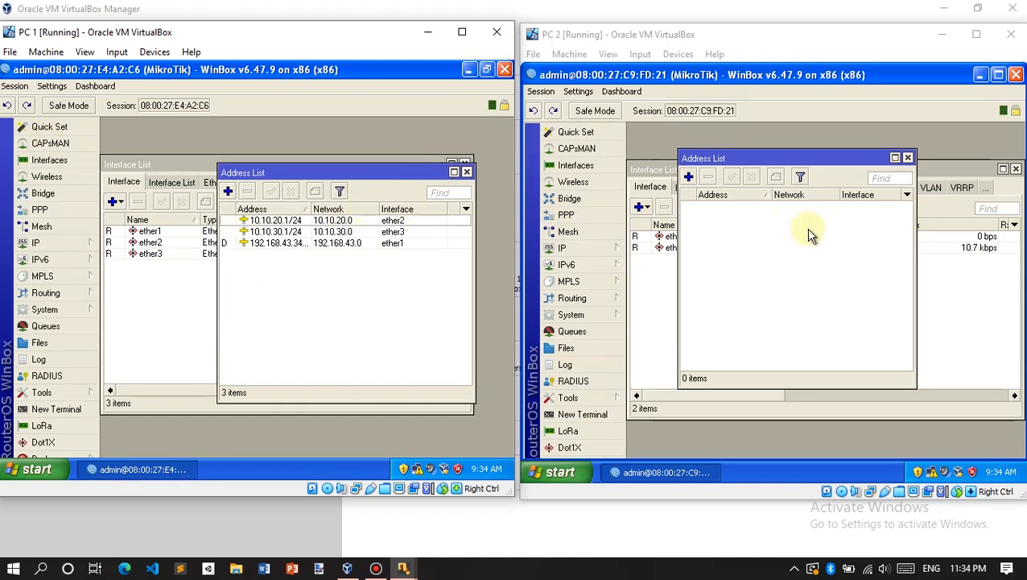
left_click(775, 217)
left_click(688, 176)
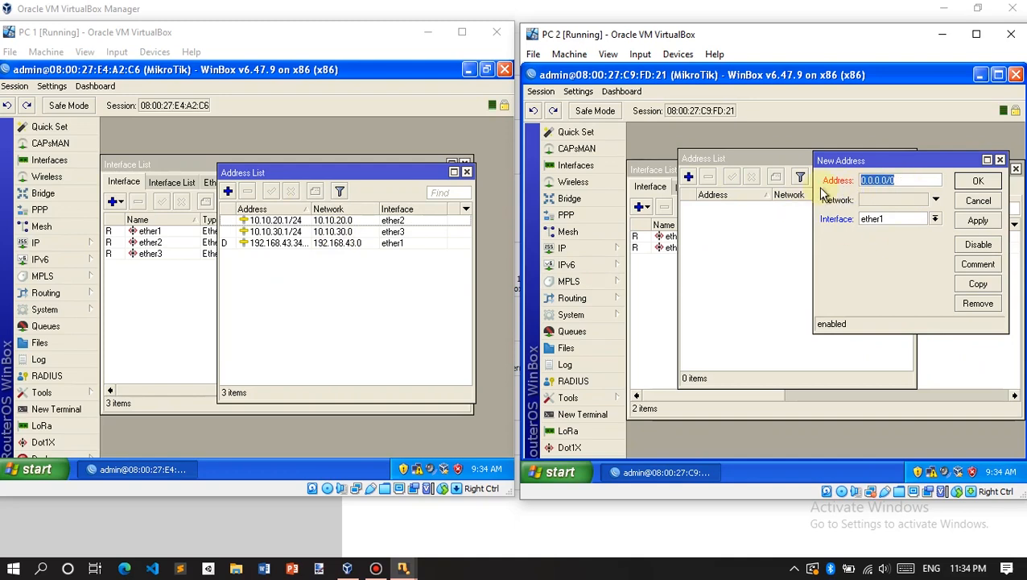
Step: Give the second router the address 10.10.30.2/24 on ether1
key("Right")
key("BackSpace")
key("BackSpace")
key("BackSpace")
key("BackSpace")
key("BackSpace")
key("BackSpace")
key("BackSpace")
key("BackSpace")
key("BackSpace")
type("10.10.30.2/24")
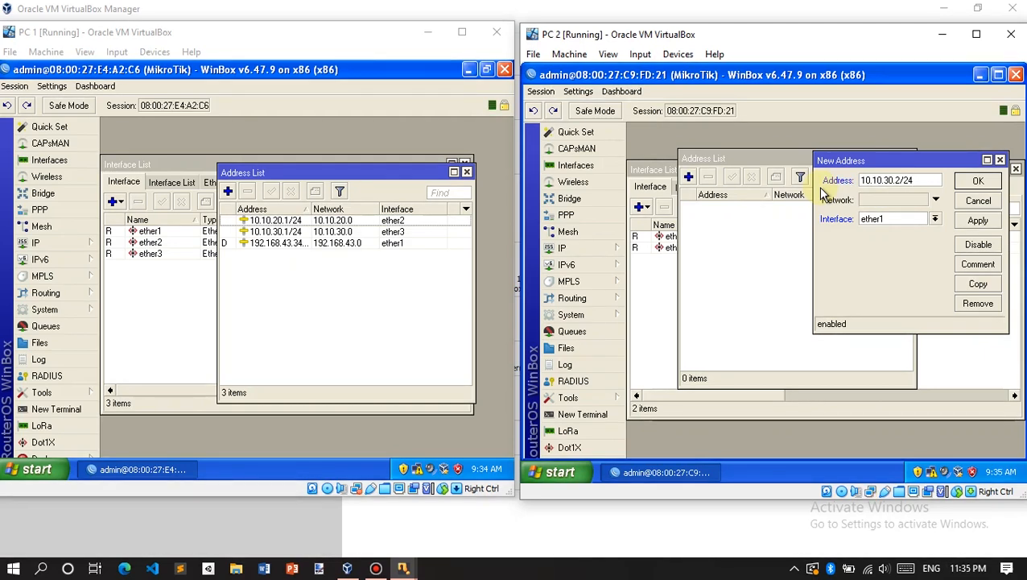
key("Return")
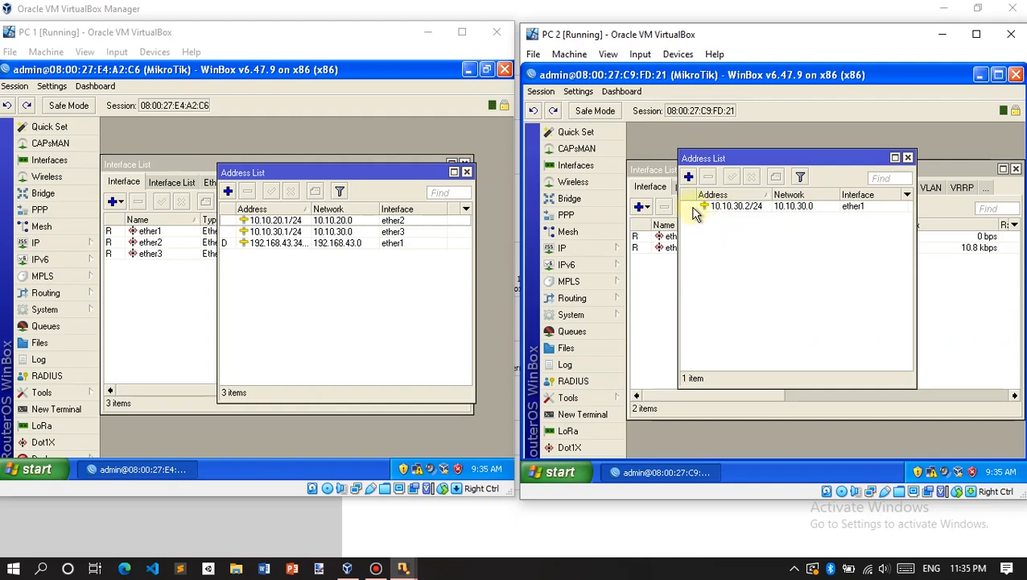
Step: Add 10.10.40.1/24 on ether2 to the second router
left_click(688, 177)
left_click(935, 219)
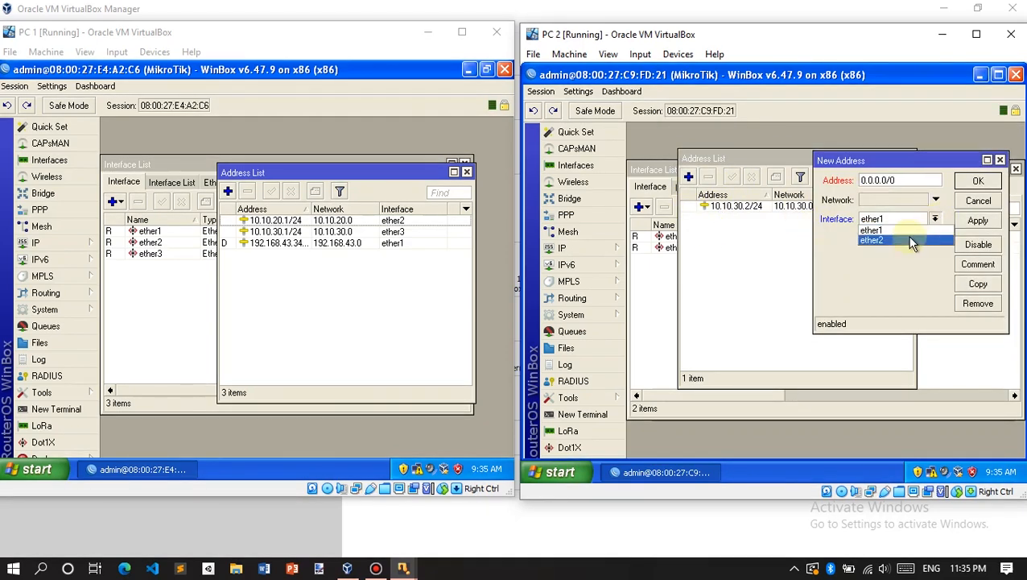
left_click(906, 239)
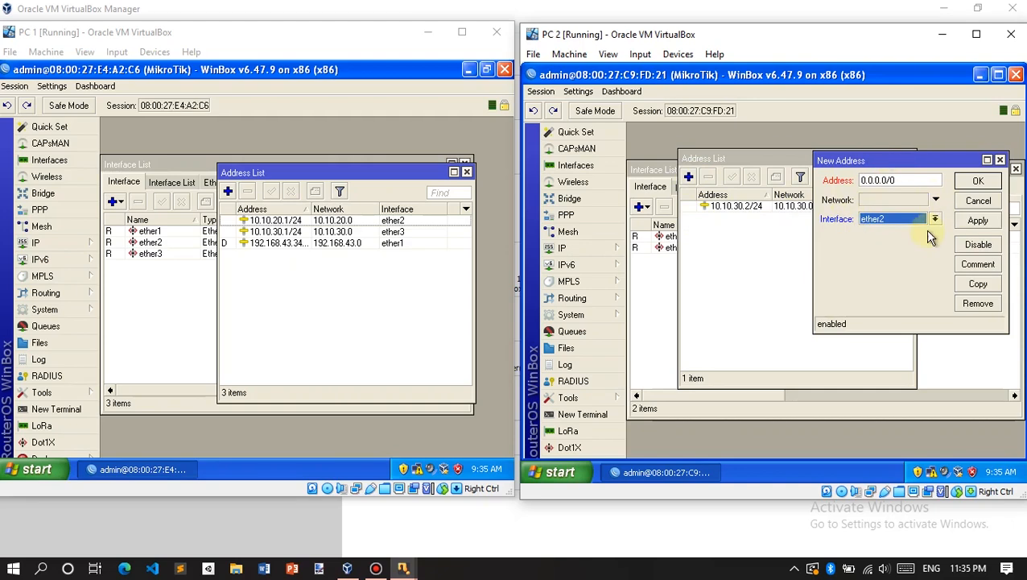
left_click(904, 181)
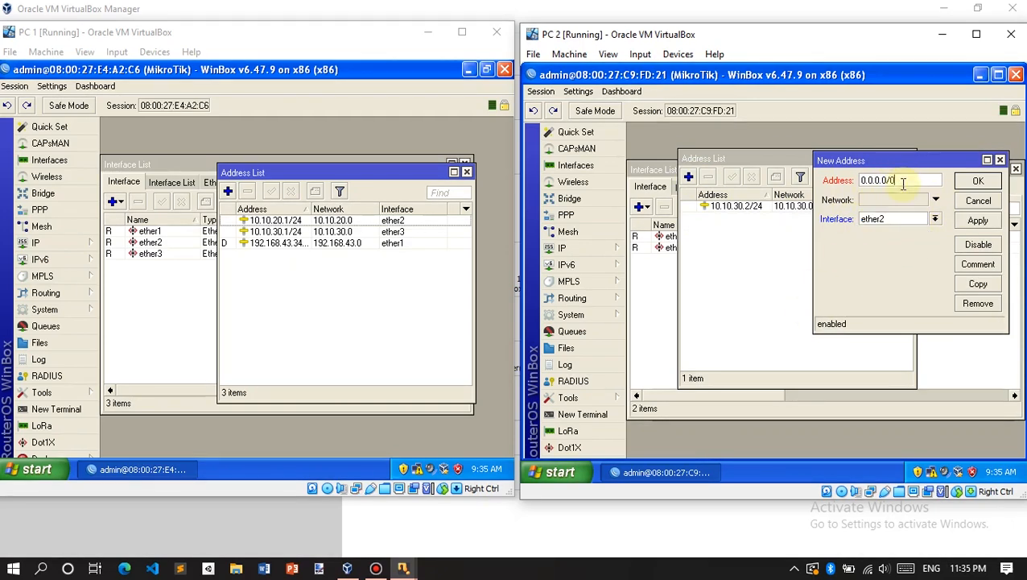
left_click_drag(903, 182, 747, 158)
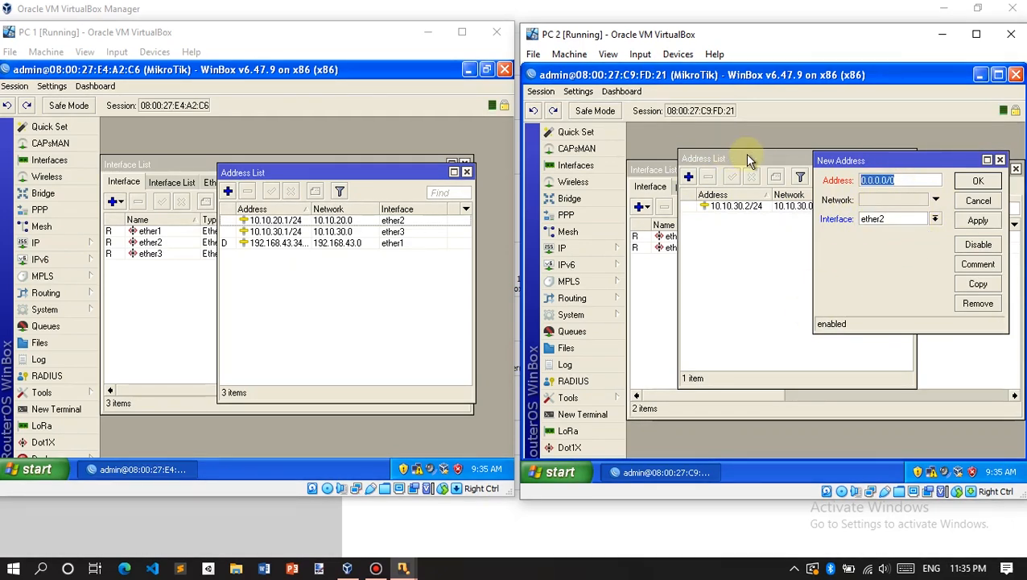
type("10.10.40.1/24")
key("Return")
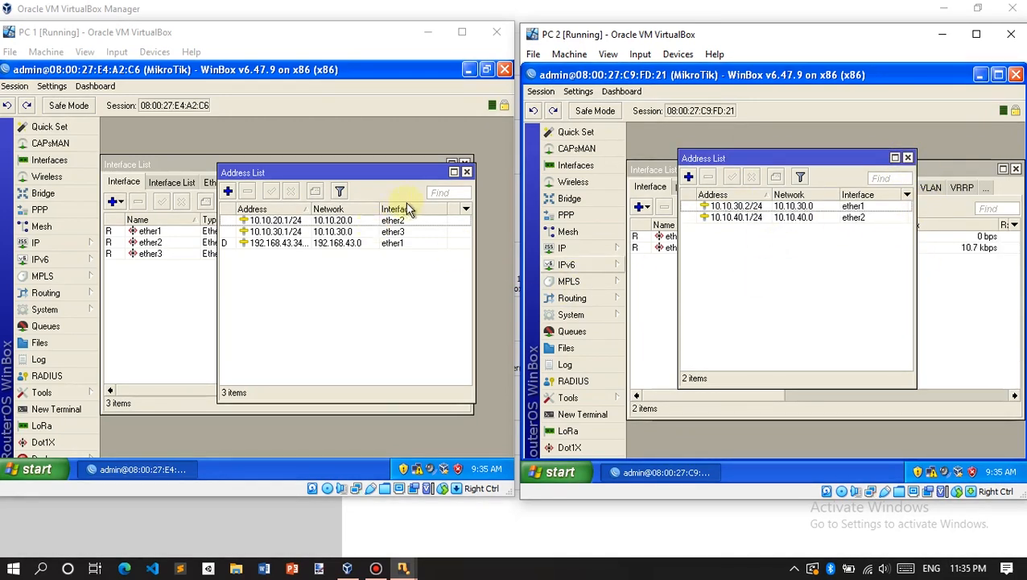
Step: Close the Address List windows on both routers, leaving their interface lists visible
left_click(909, 158)
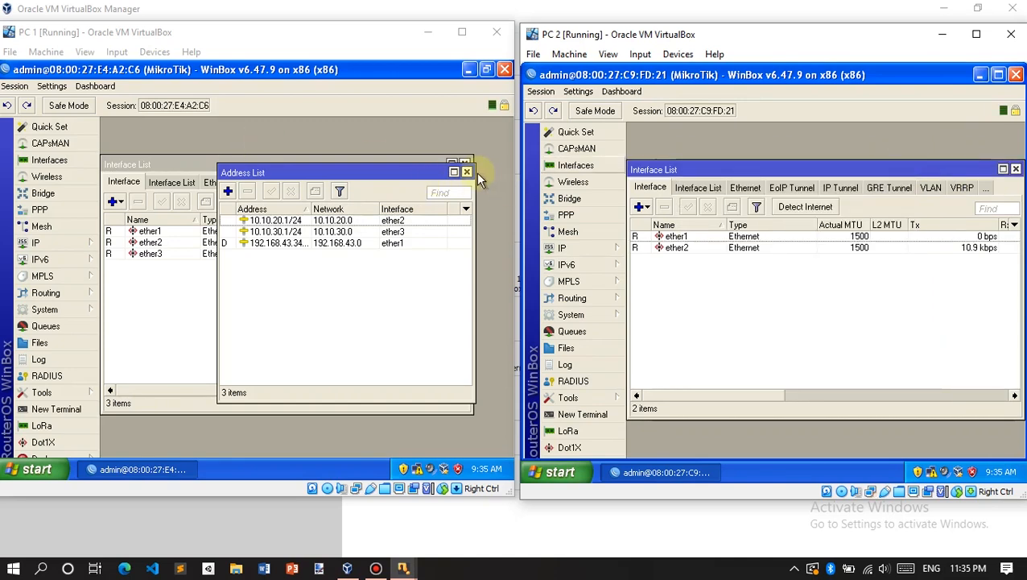
left_click(470, 173)
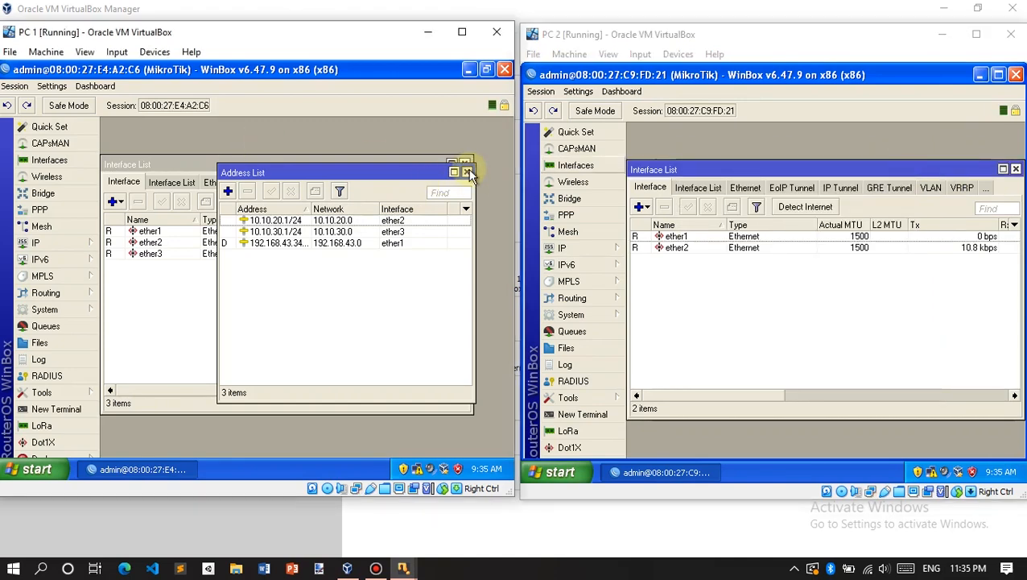
left_click(468, 172)
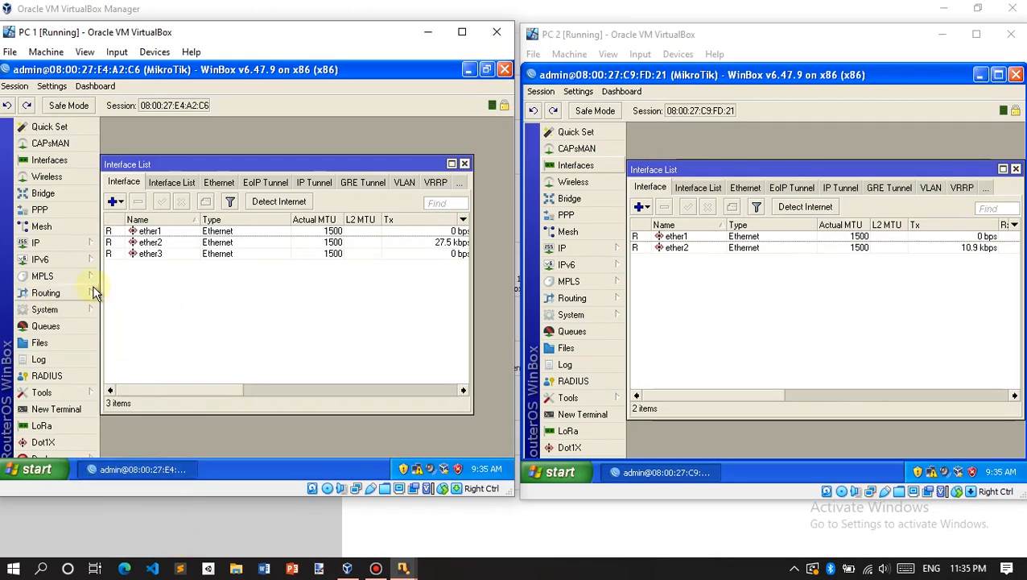
Step: Open IP > Routes on both routers to show their Route List windows side by side
left_click(57, 242)
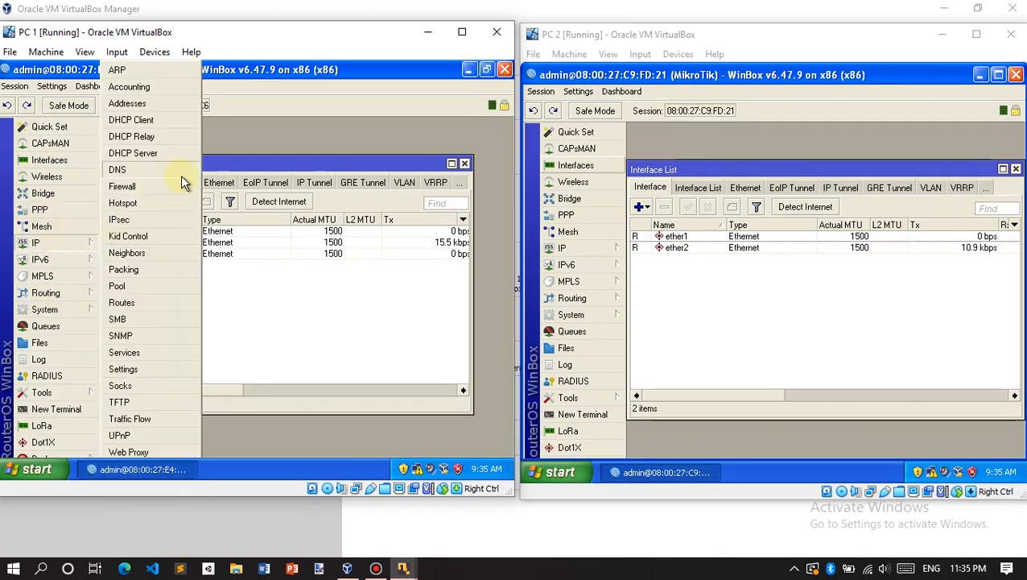
left_click(211, 278)
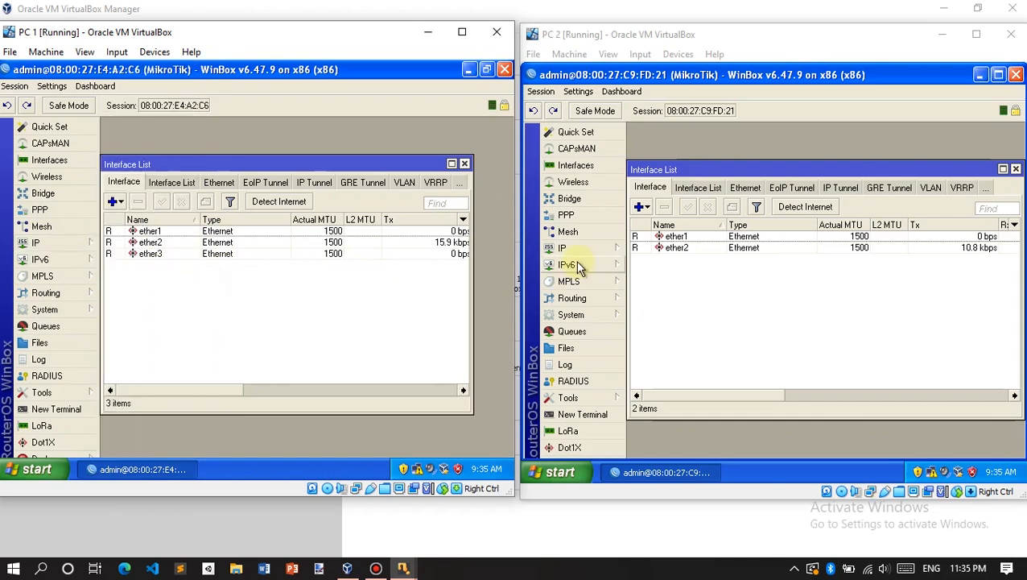
left_click(44, 242)
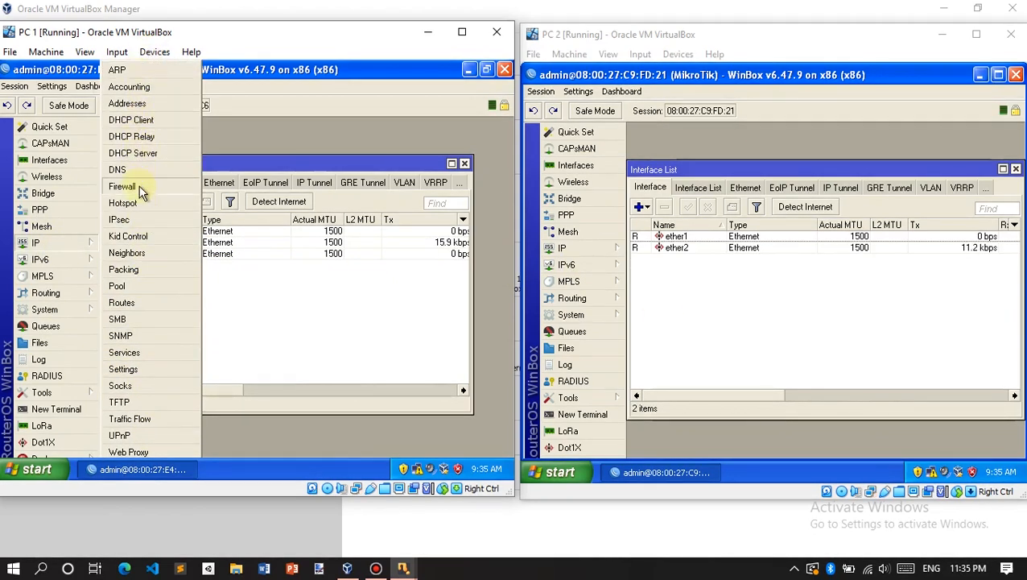
left_click(122, 302)
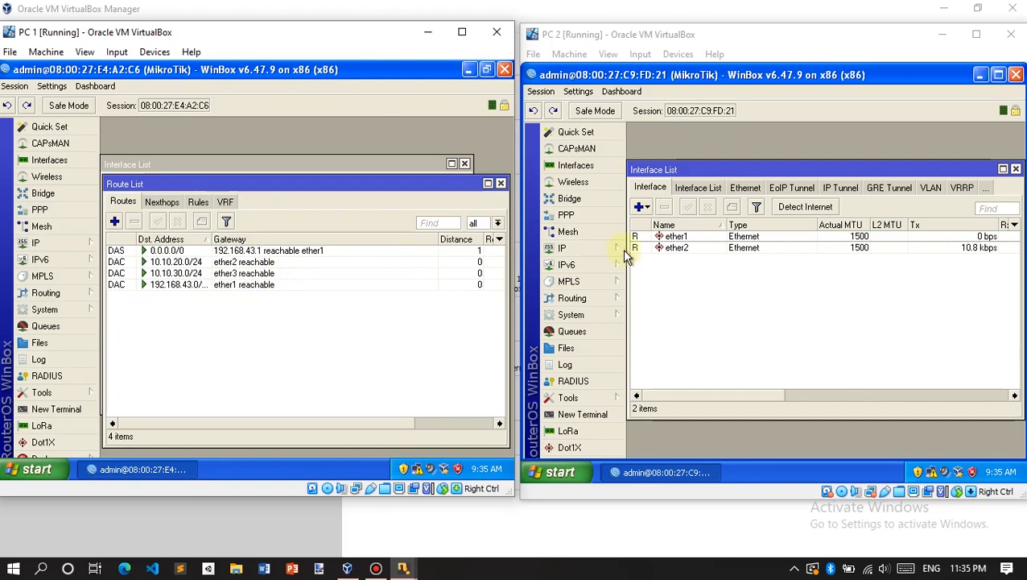
left_click(599, 249)
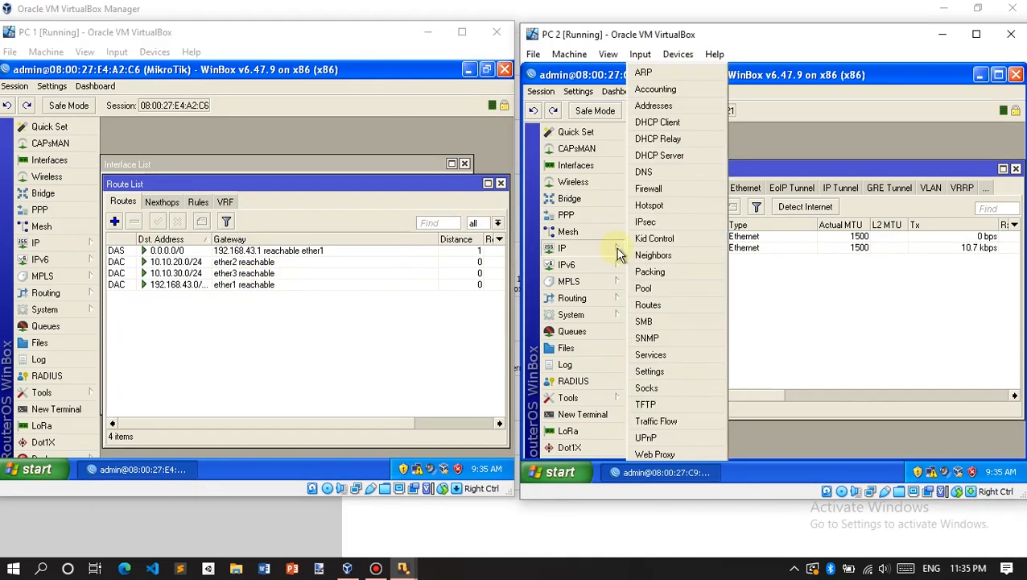
left_click(658, 304)
left_click(557, 300)
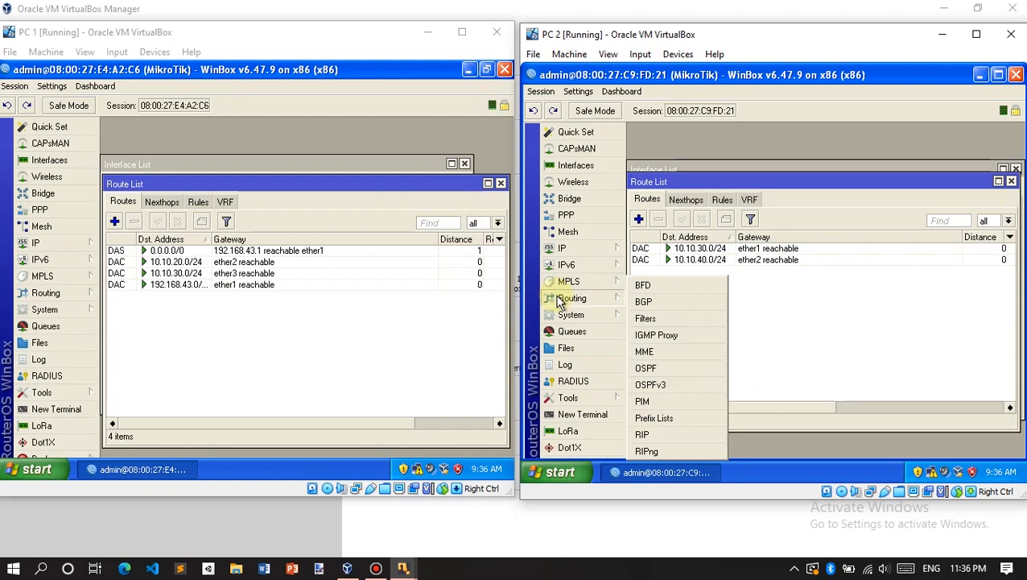
Step: Review the first router's routes (0.0.0.0/0, 10.10.20.0/24, 192.168.43.0) and close its Interface List
left_click(885, 317)
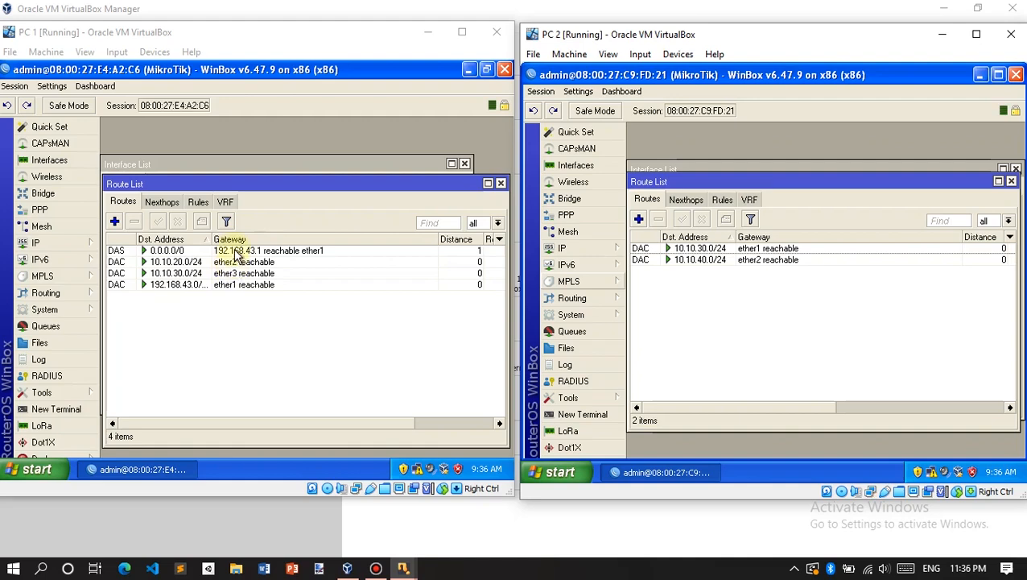
left_click(165, 321)
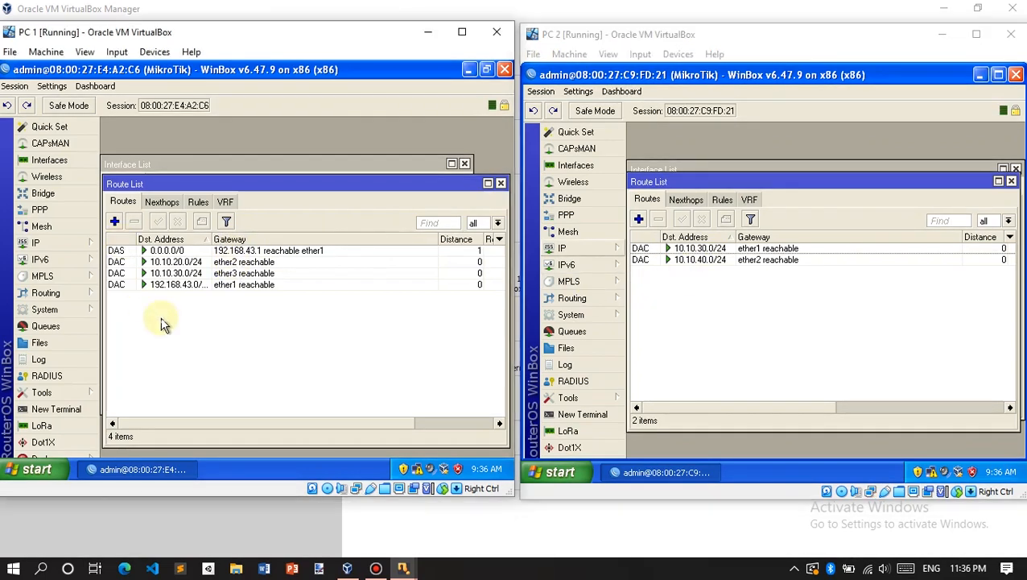
left_click(136, 287)
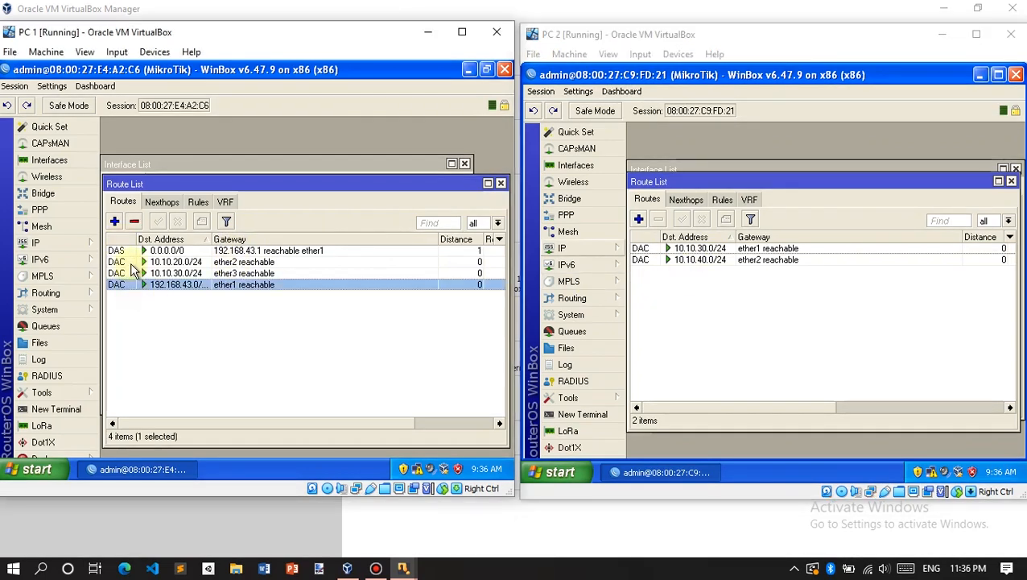
left_click(137, 263)
left_click(138, 251)
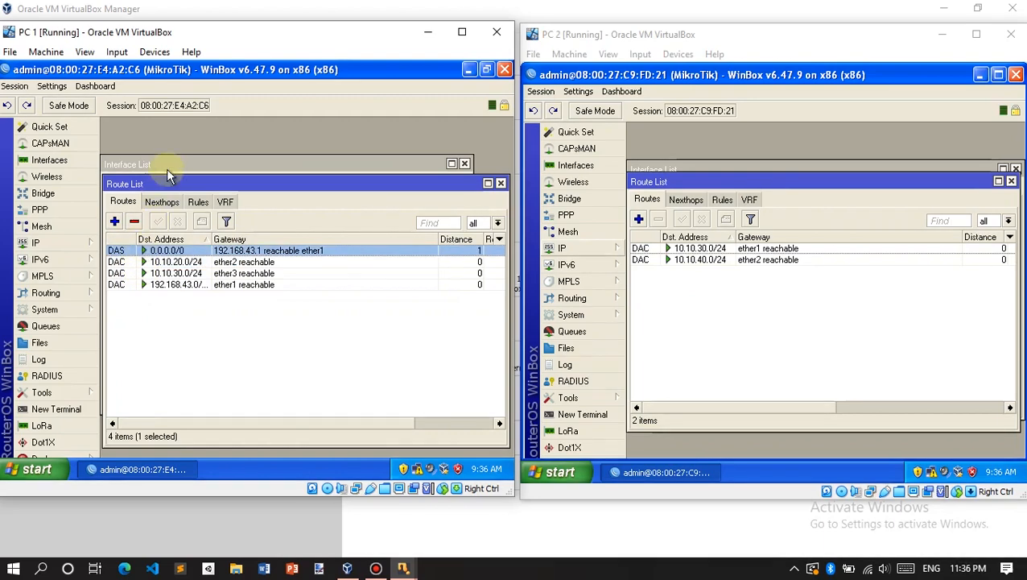
left_click(168, 165)
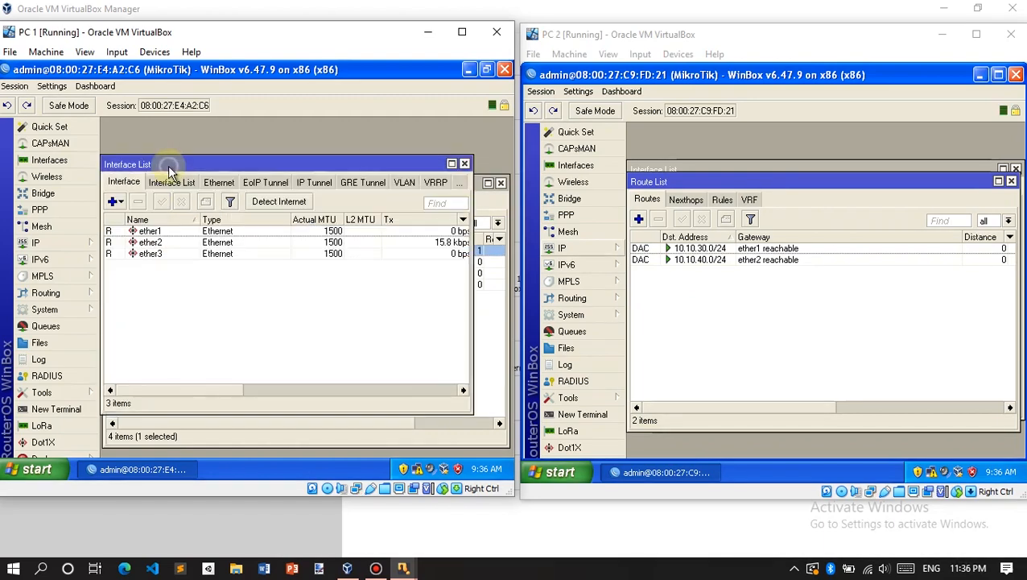
left_click(464, 163)
Step: Open the first router's Address List and compare its addresses with both routers' routes
left_click(48, 242)
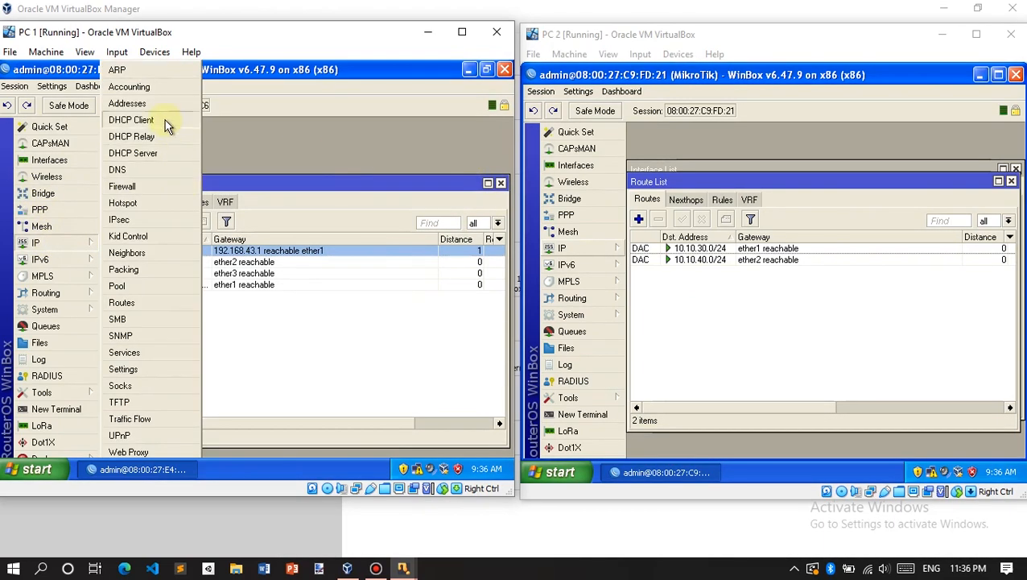
left_click(165, 103)
left_click(232, 241)
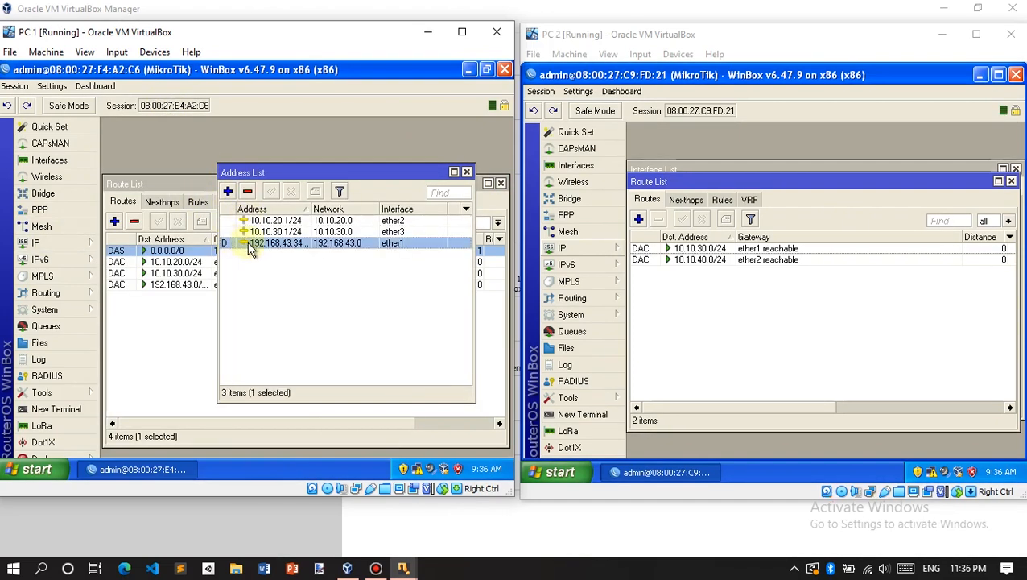
left_click(150, 326)
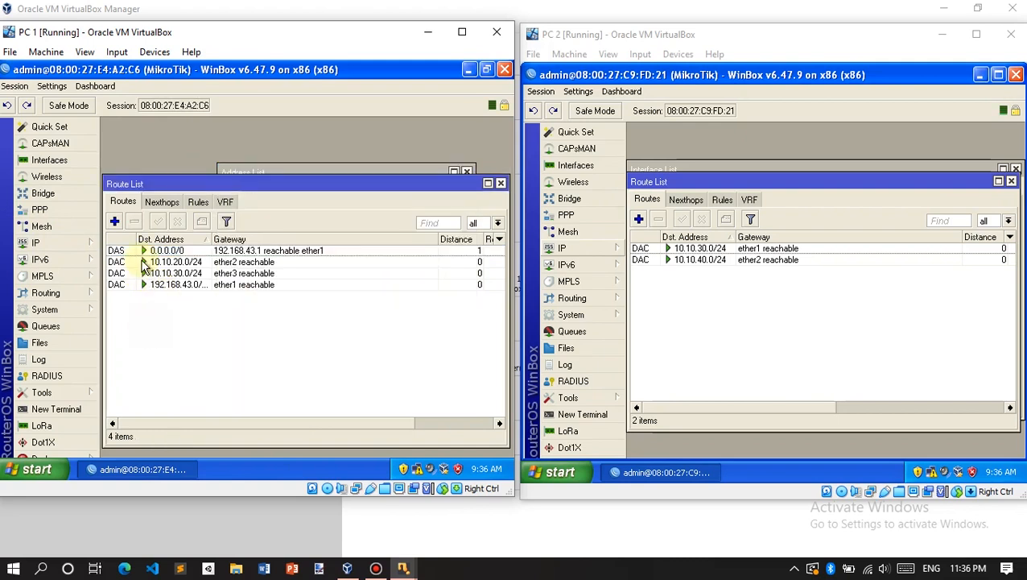
left_click(158, 250)
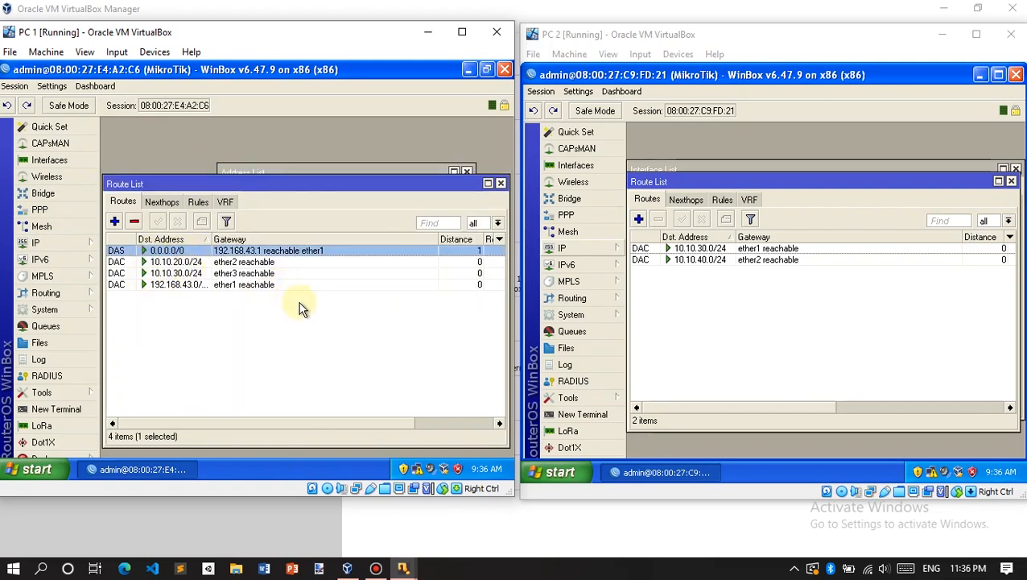
left_click(440, 292)
left_click(214, 285)
left_click_drag(224, 268, 258, 274)
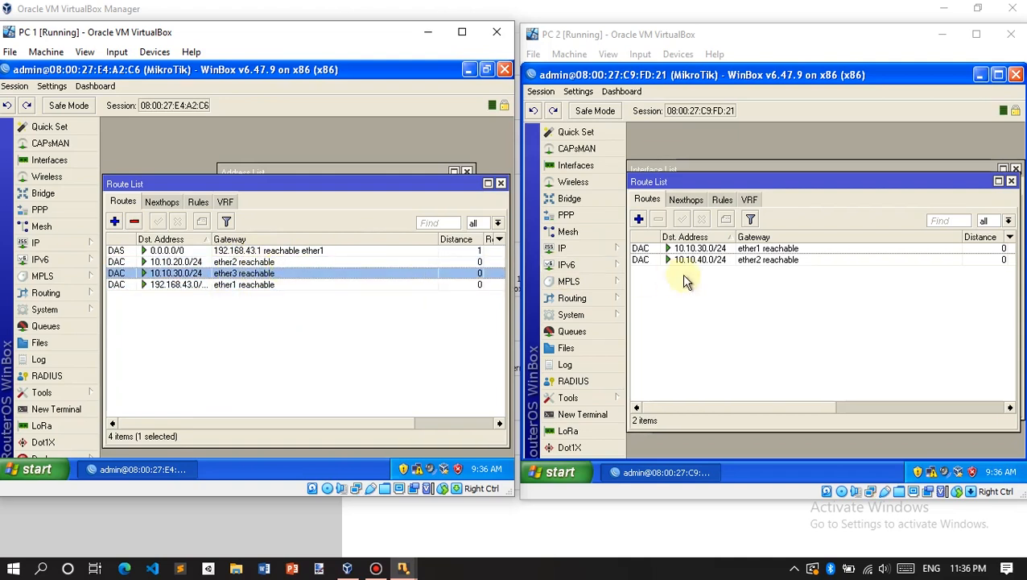
left_click(739, 250)
left_click(693, 290)
left_click(317, 320)
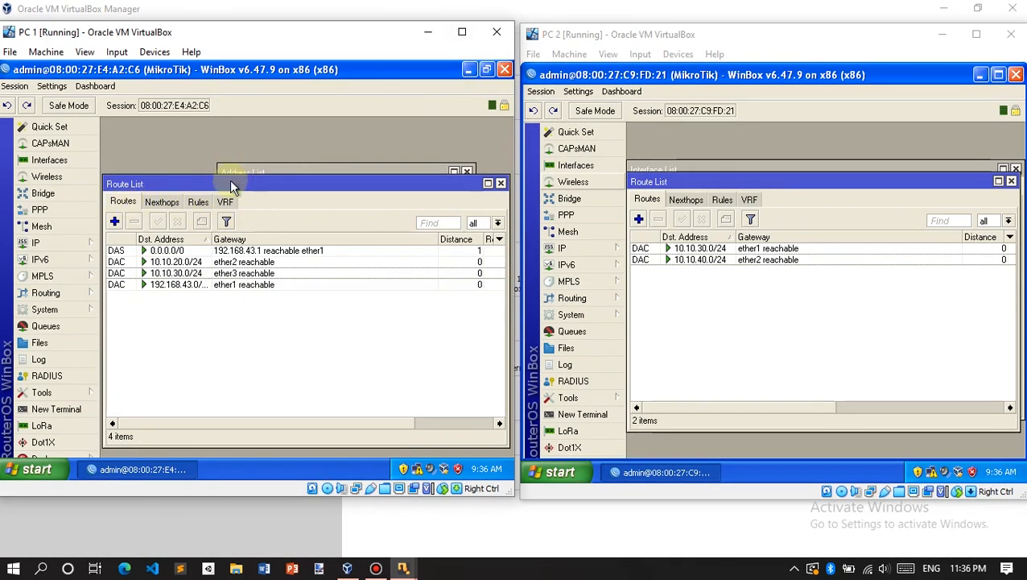
left_click(113, 222)
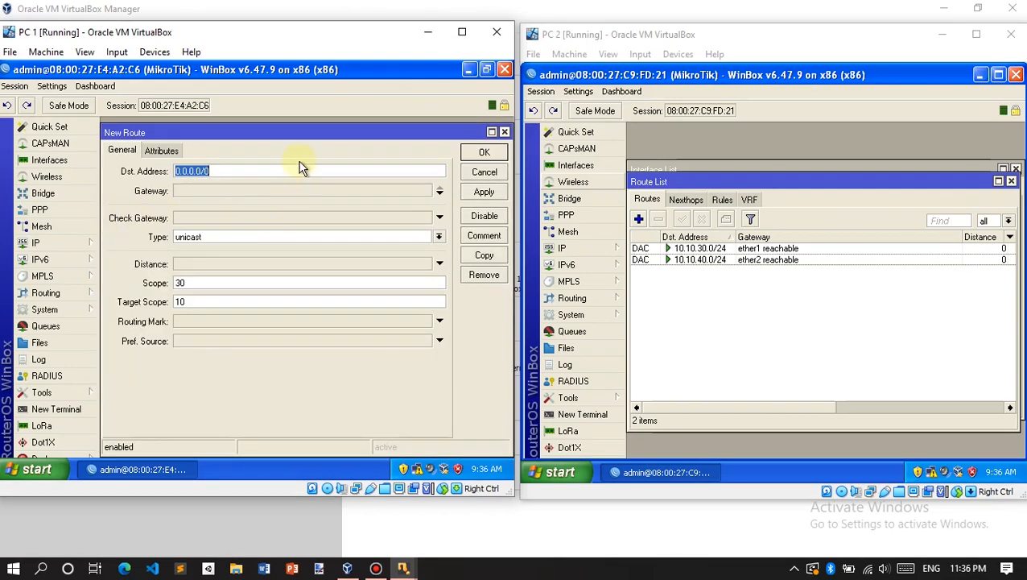
Step: Add a static route on the first router to 10.10.40.0/24 via gateway 10.10.30.2
left_click_drag(299, 142, 300, 312)
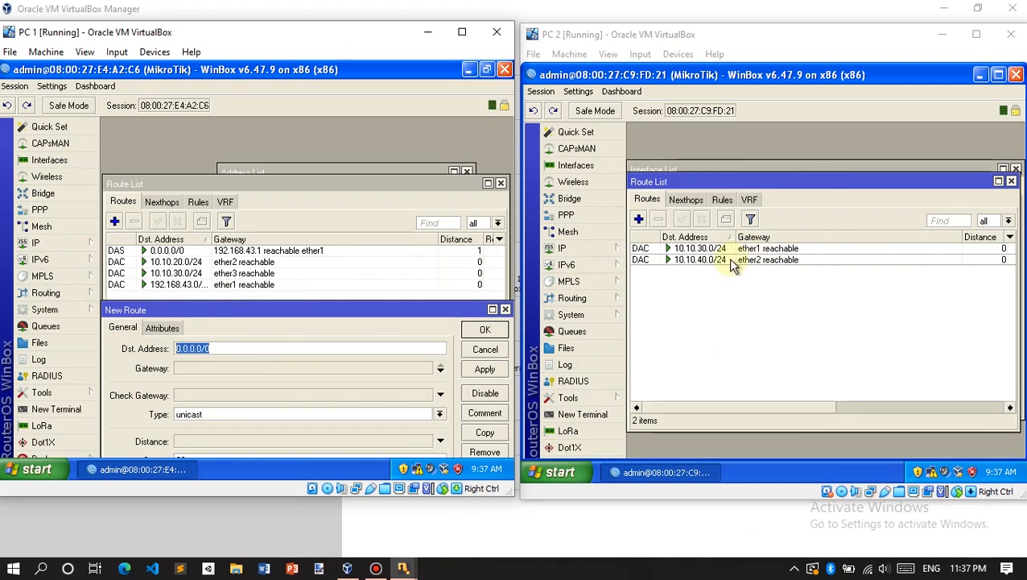
type("1")
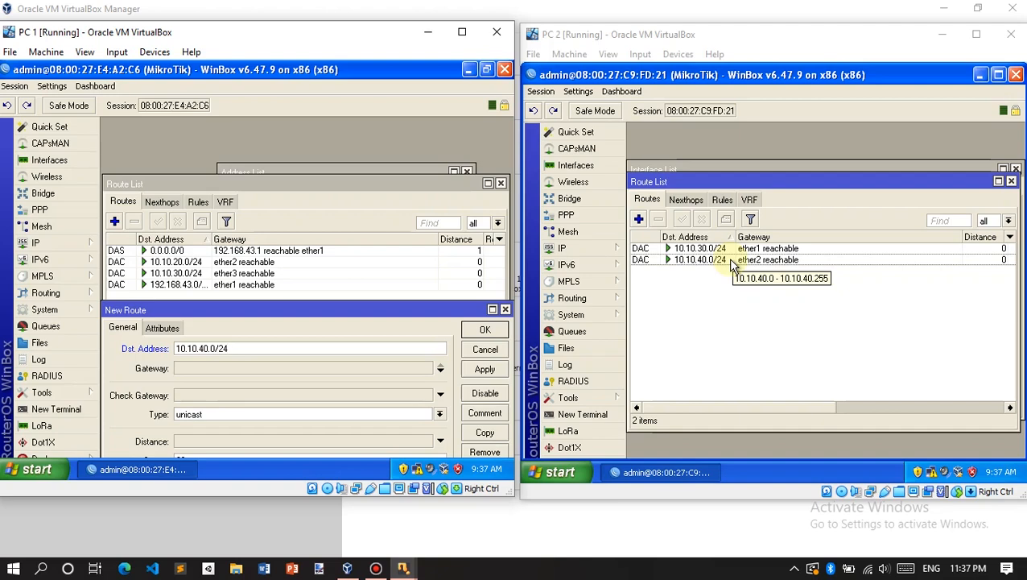
left_click(236, 367)
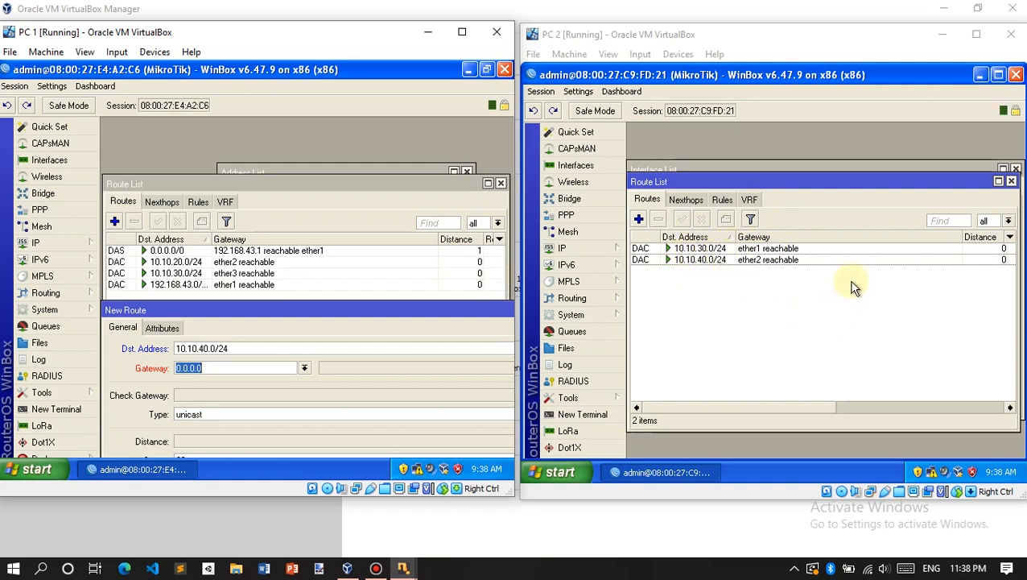
type("10.10")
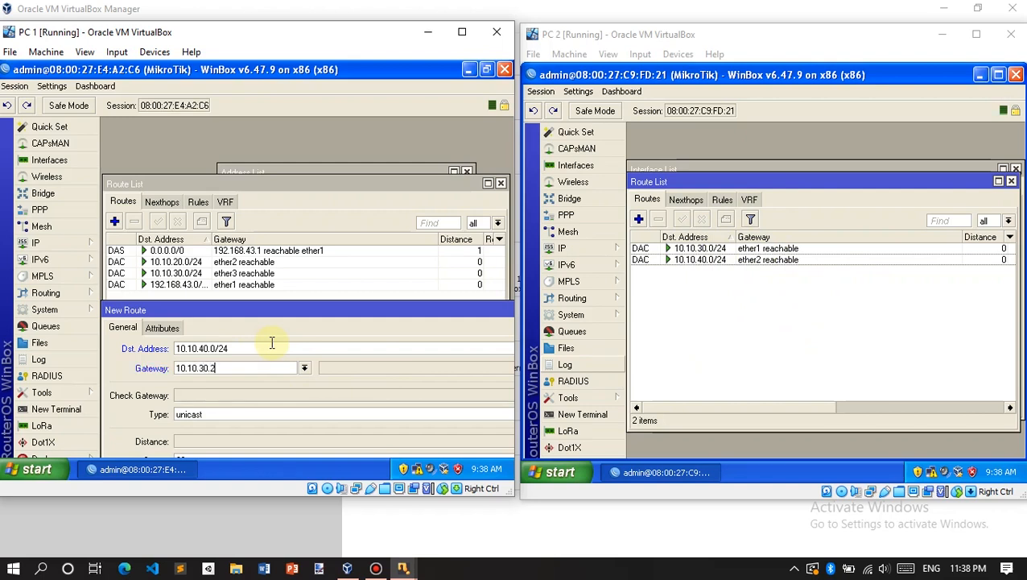
type(".30.2")
left_click_drag(245, 307, 185, 300)
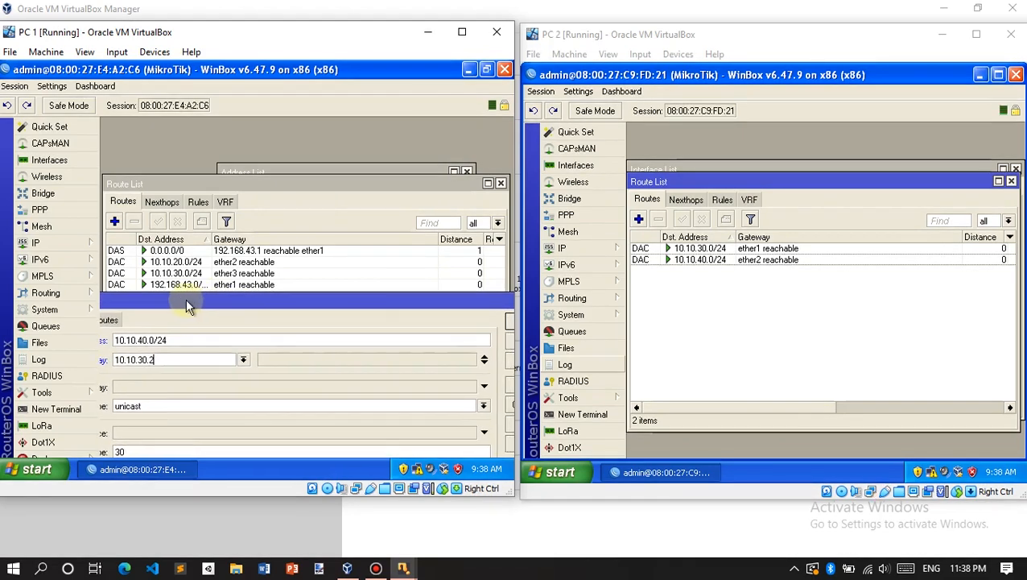
left_click_drag(372, 304, 333, 299)
left_click(496, 322)
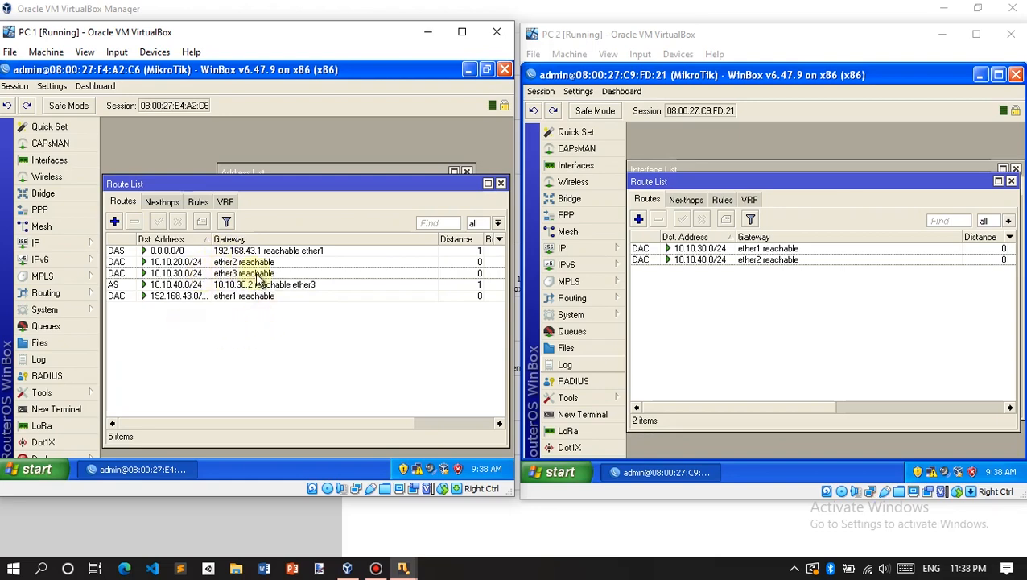
left_click(754, 317)
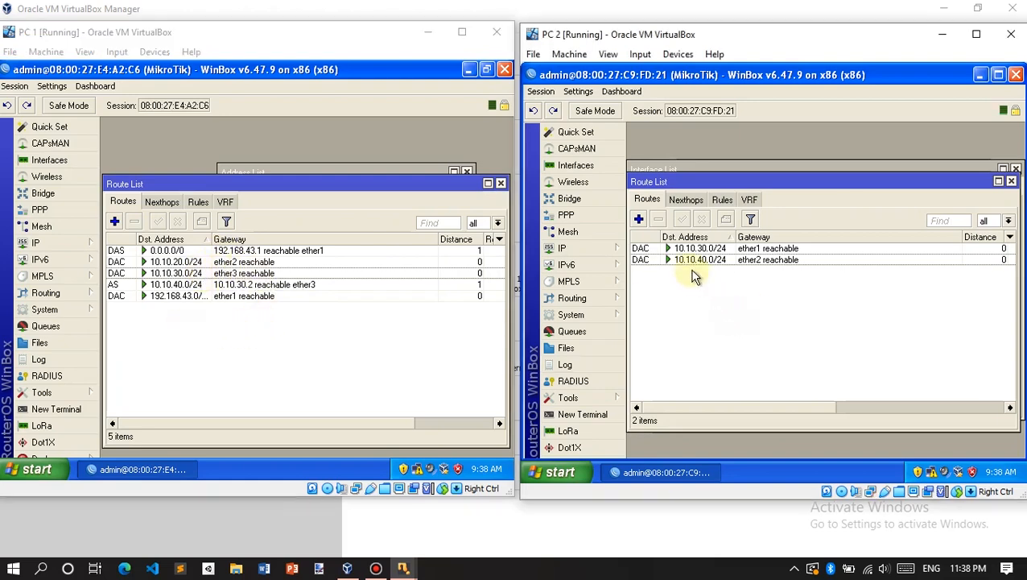
Step: Create a new route on PC 2's router with destination 0.0.0.0/0 and gateway 10.10.30.1, and save it
left_click(639, 219)
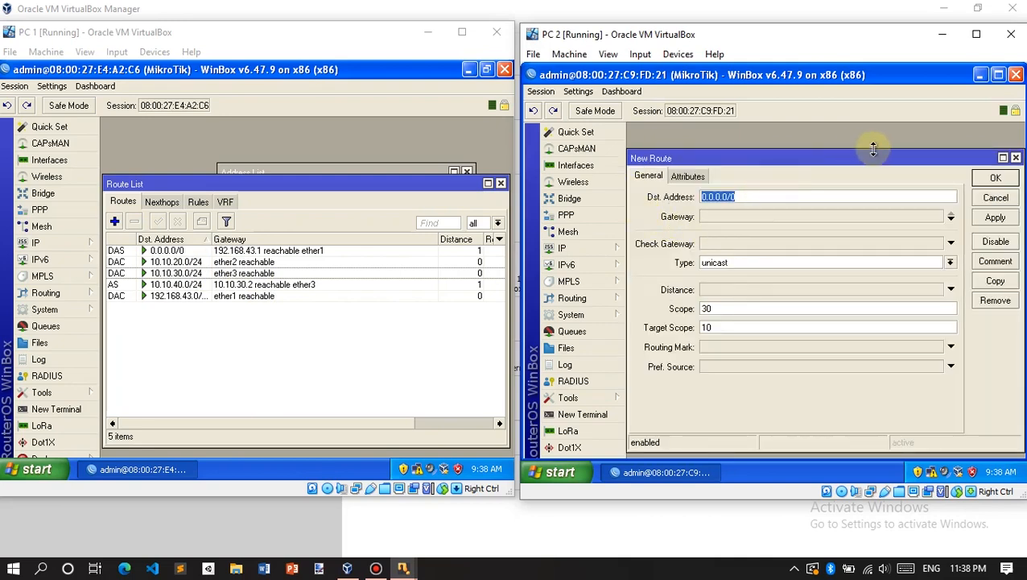
left_click(1016, 157)
left_click(639, 222)
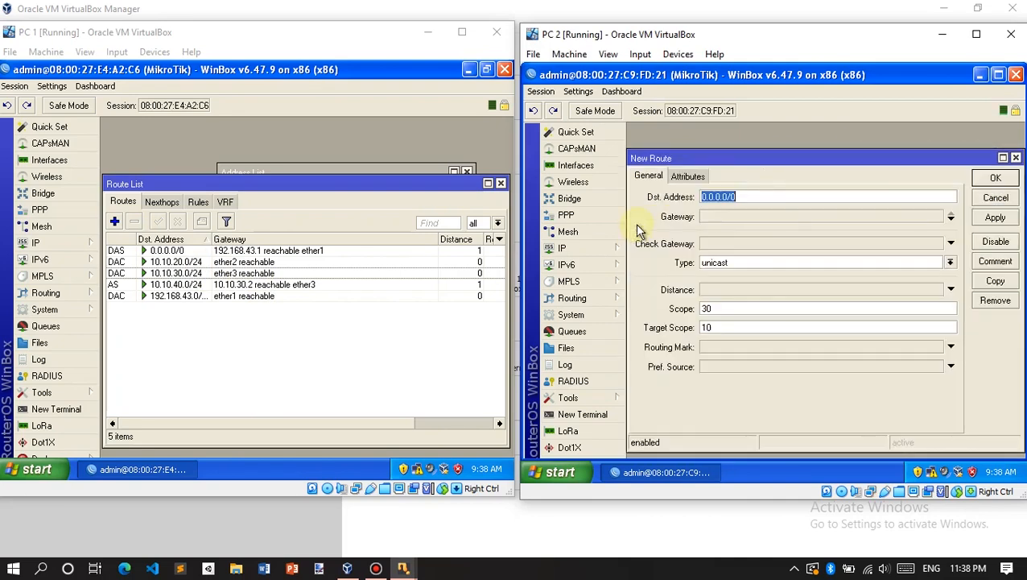
left_click(754, 195)
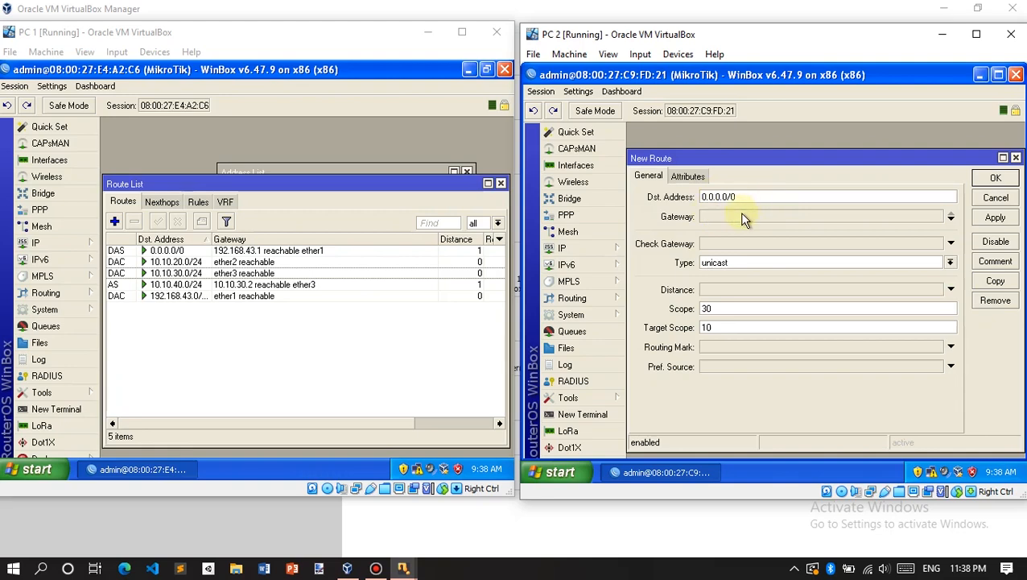
left_click_drag(747, 162, 743, 305)
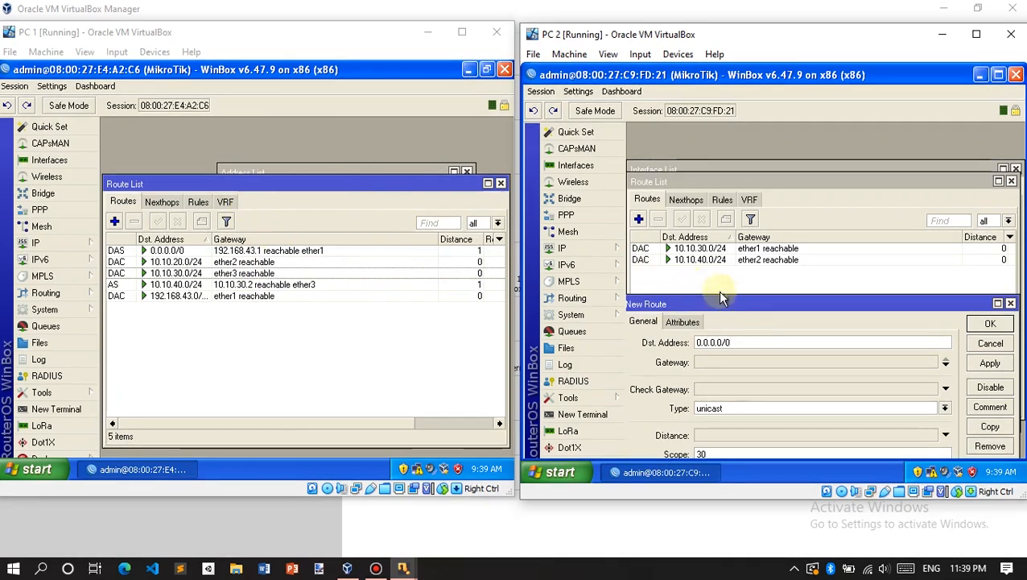
left_click(736, 362)
type("10.10.30.1")
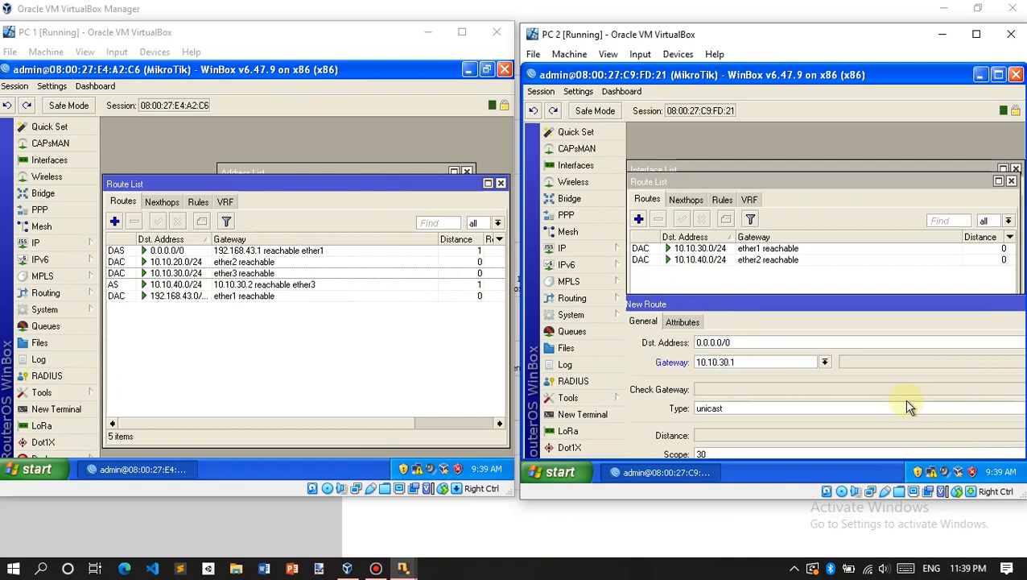
left_click_drag(779, 304, 605, 288)
left_click(949, 316)
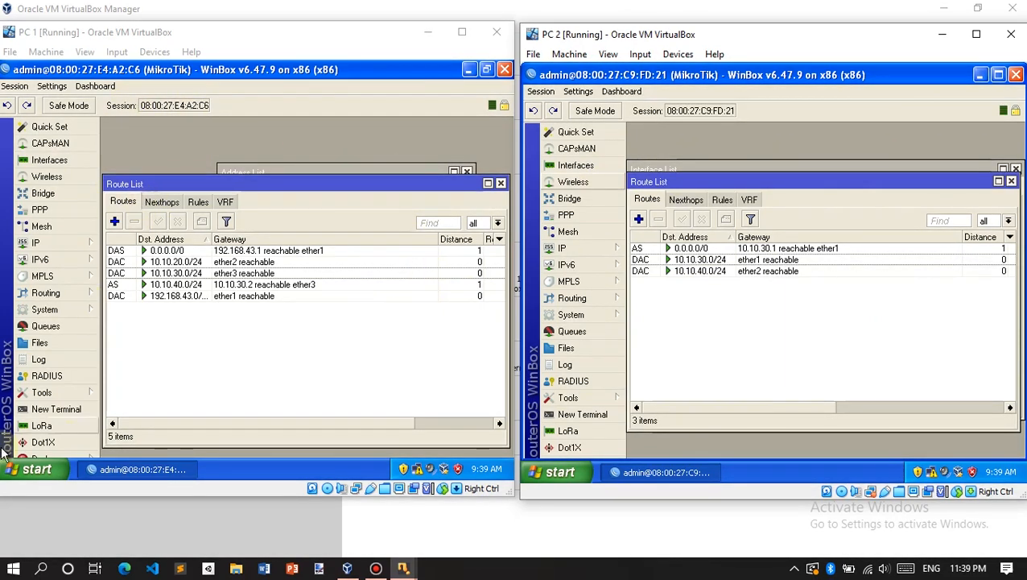
Step: Add the 10.10.20.0/24 route via gateway 10.10.30.1 on PC 2's router and start another new route
left_click(637, 218)
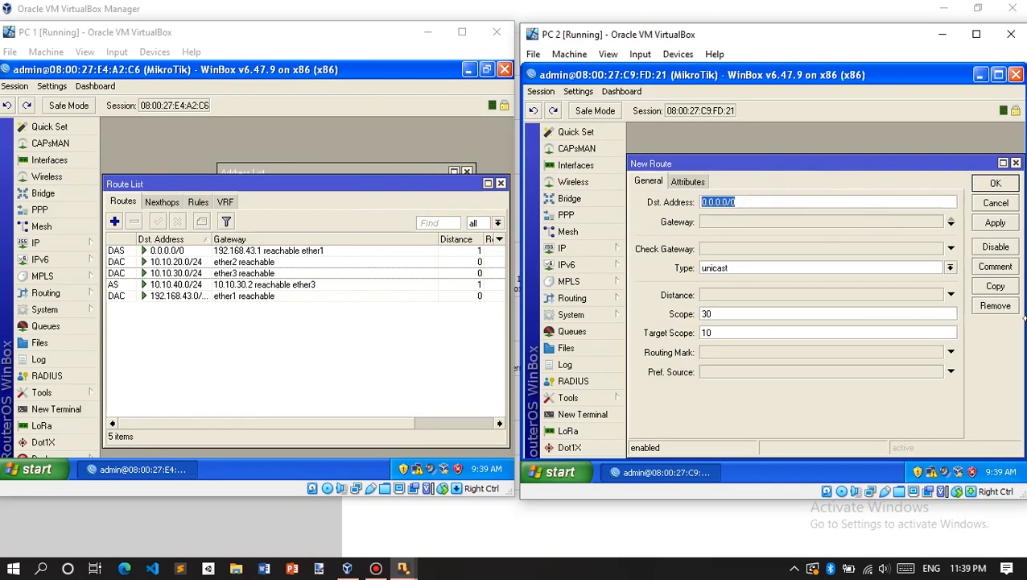
type("1")
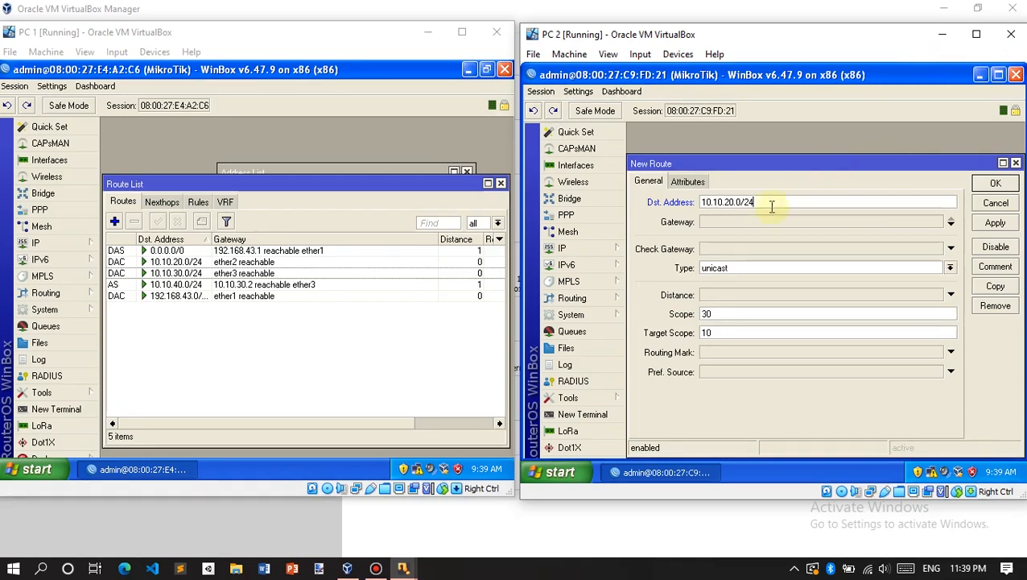
left_click(745, 222)
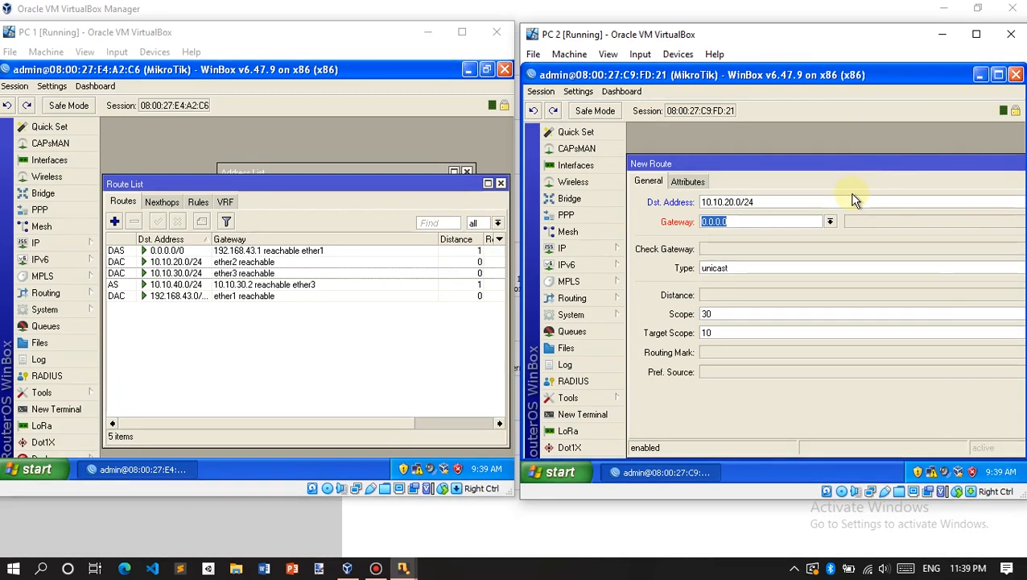
type("10.10.30.1")
left_click_drag(837, 164, 591, 131)
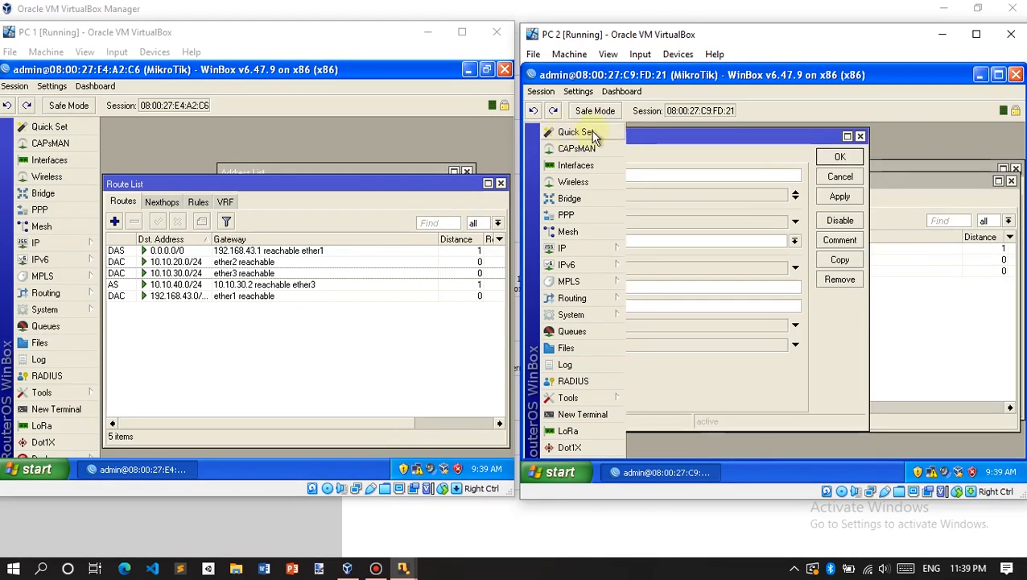
left_click(858, 159)
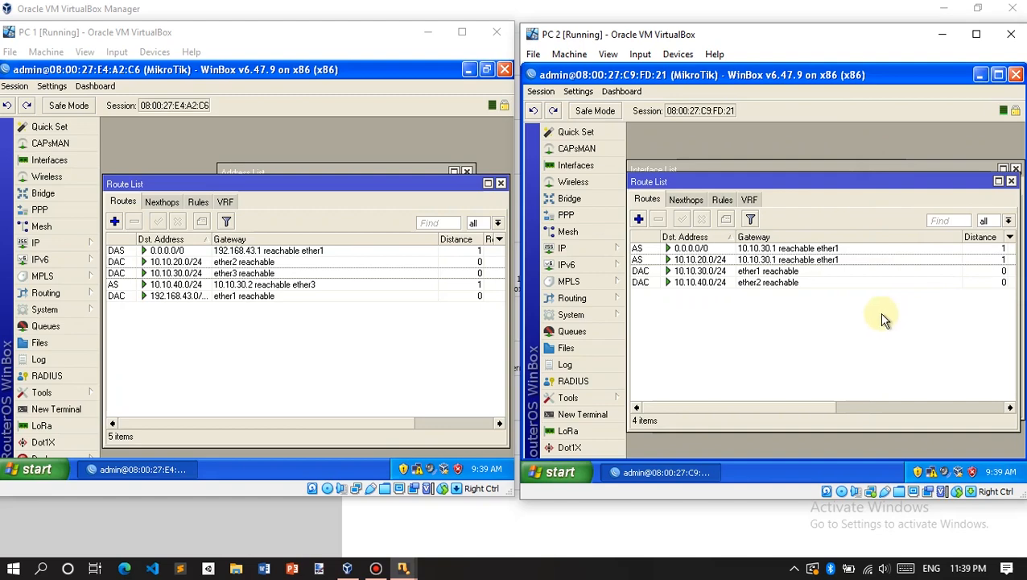
left_click(637, 220)
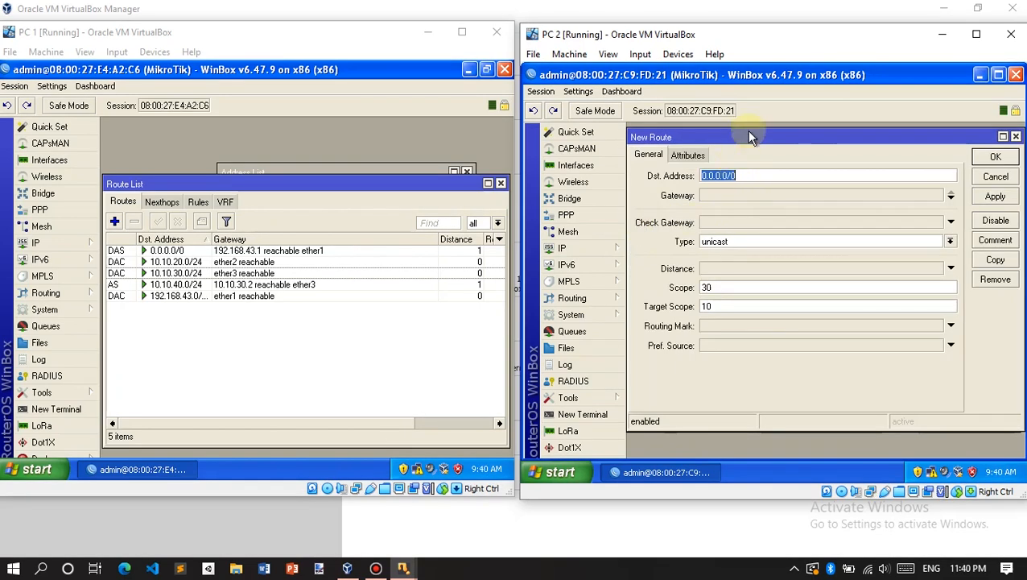
Step: Save a 192.168.43.0/24 route via gateway 10.10.30.1 on PC 2's router, then switch to PC 1
left_click_drag(750, 138, 752, 143)
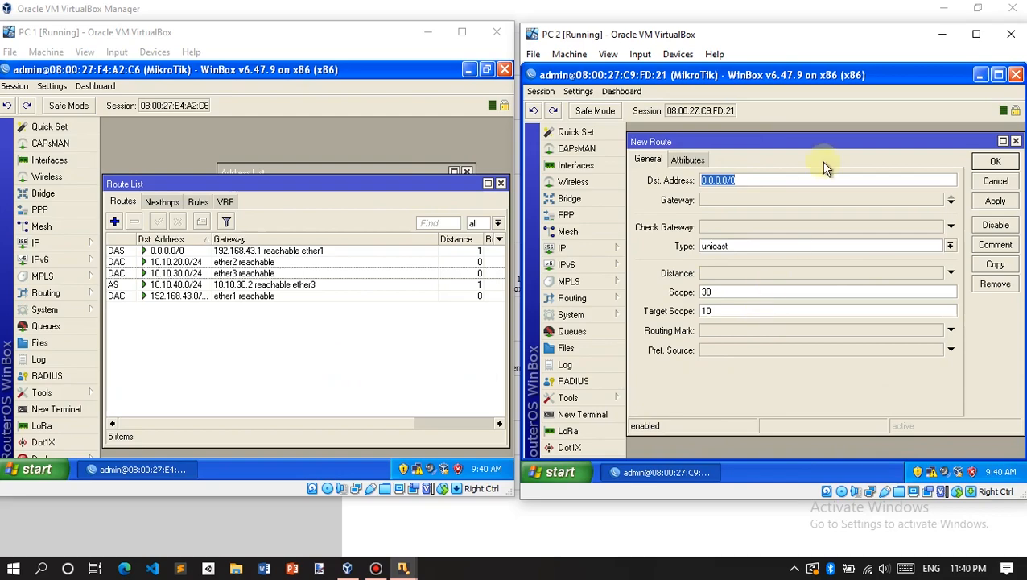
left_click_drag(820, 140, 828, 303)
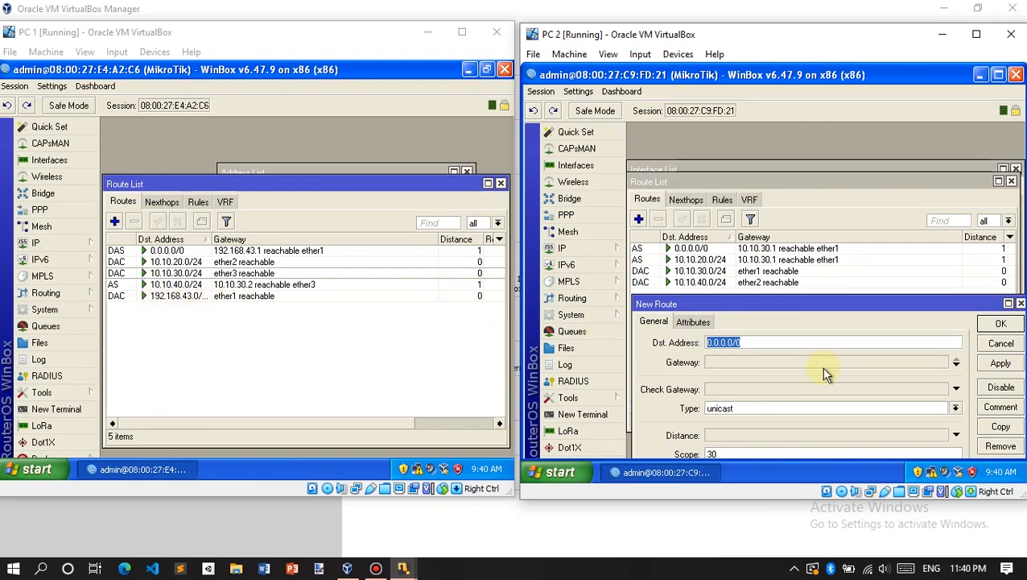
type("192.")
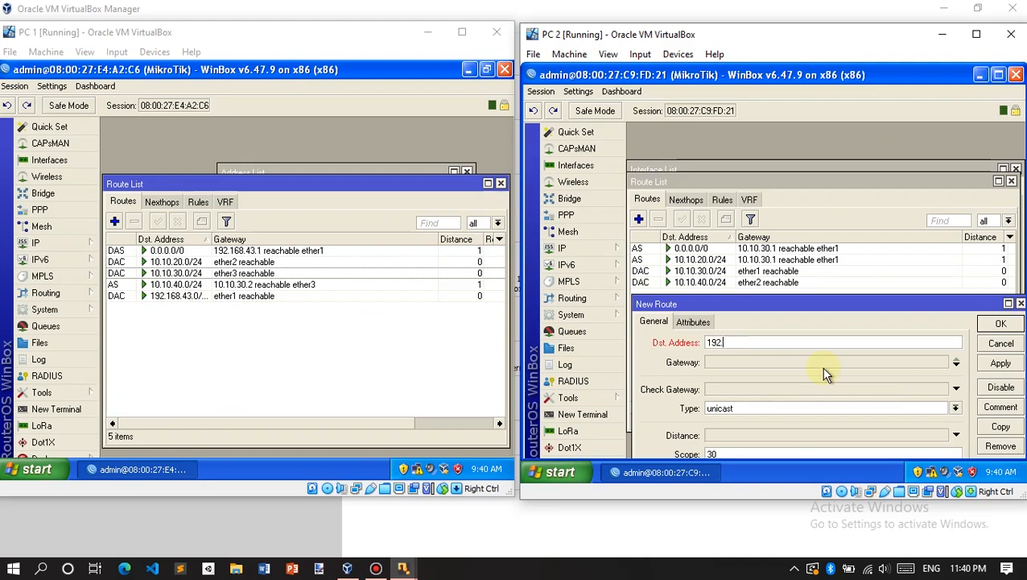
type("168.43.0/24")
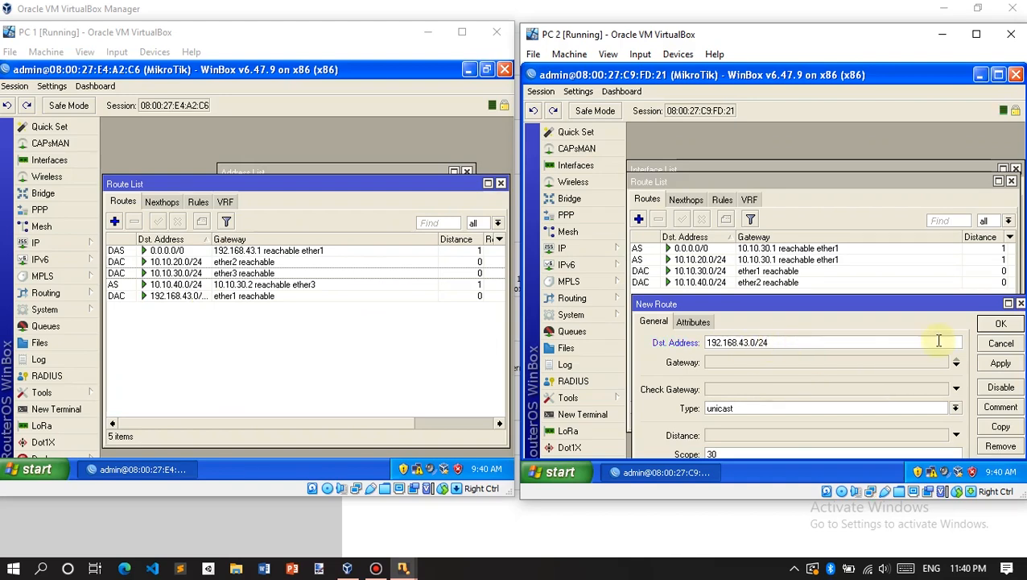
left_click(728, 364)
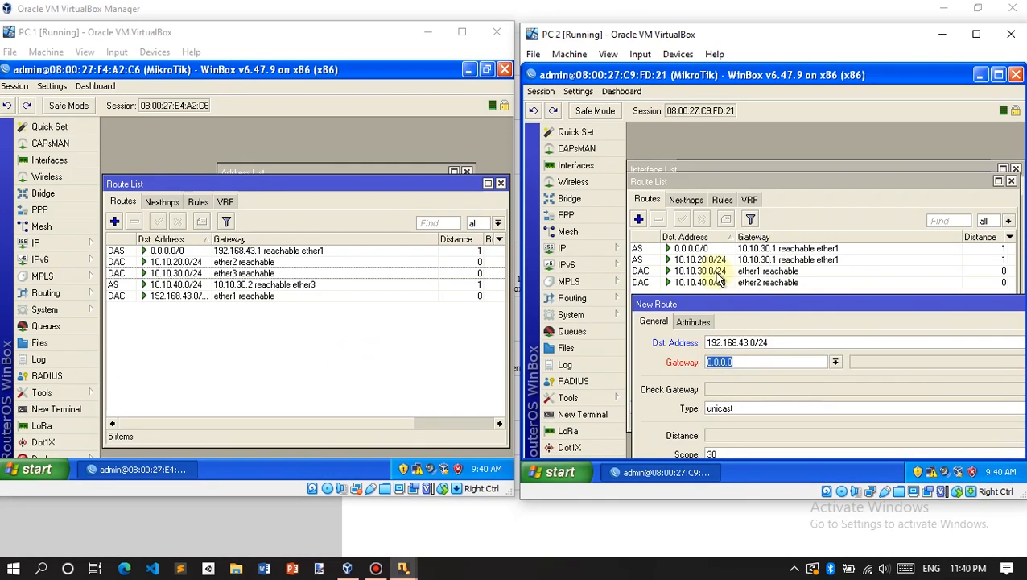
type("10.10")
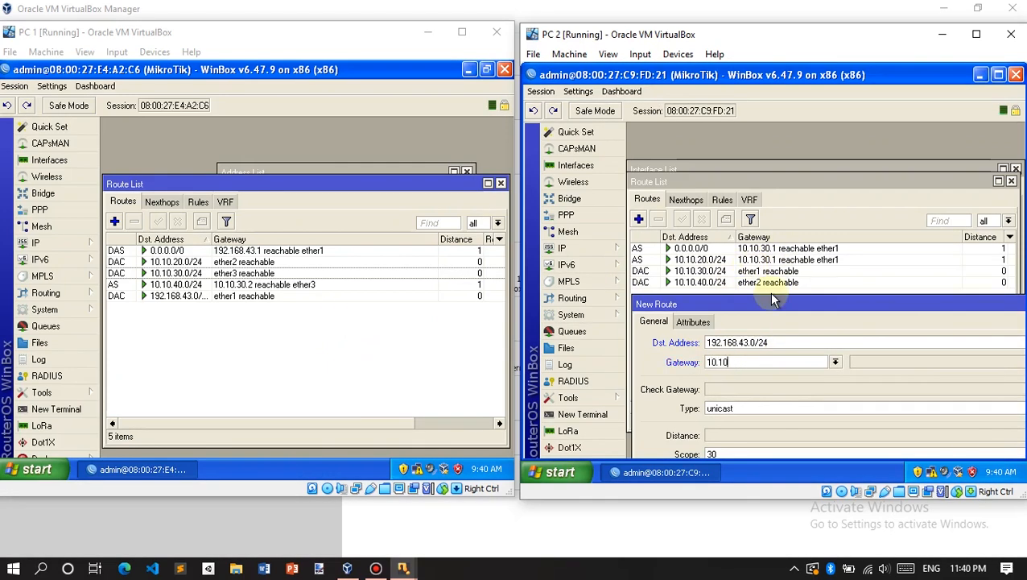
type(".30.1")
left_click_drag(764, 306, 562, 256)
left_click(901, 274)
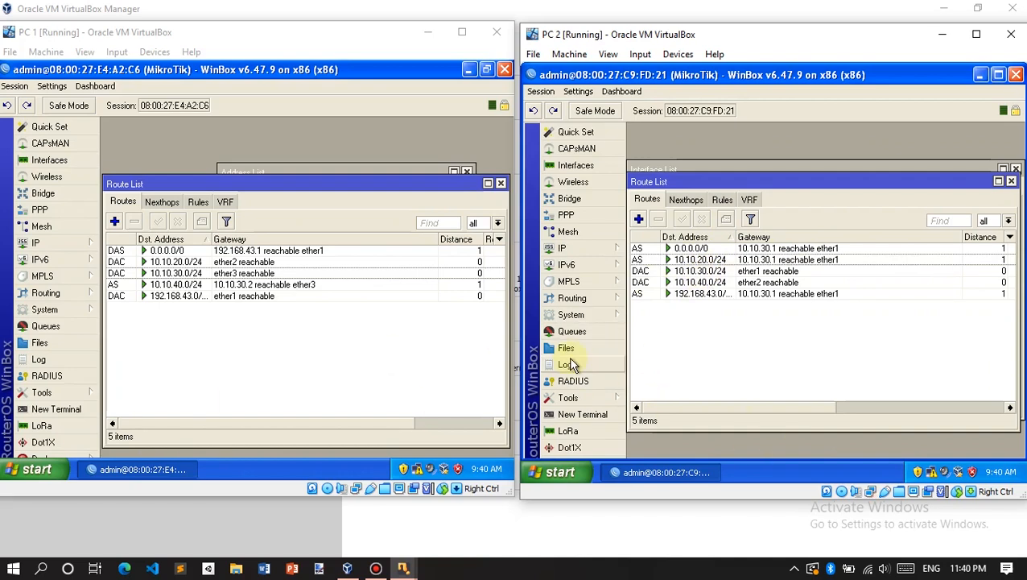
left_click(255, 420)
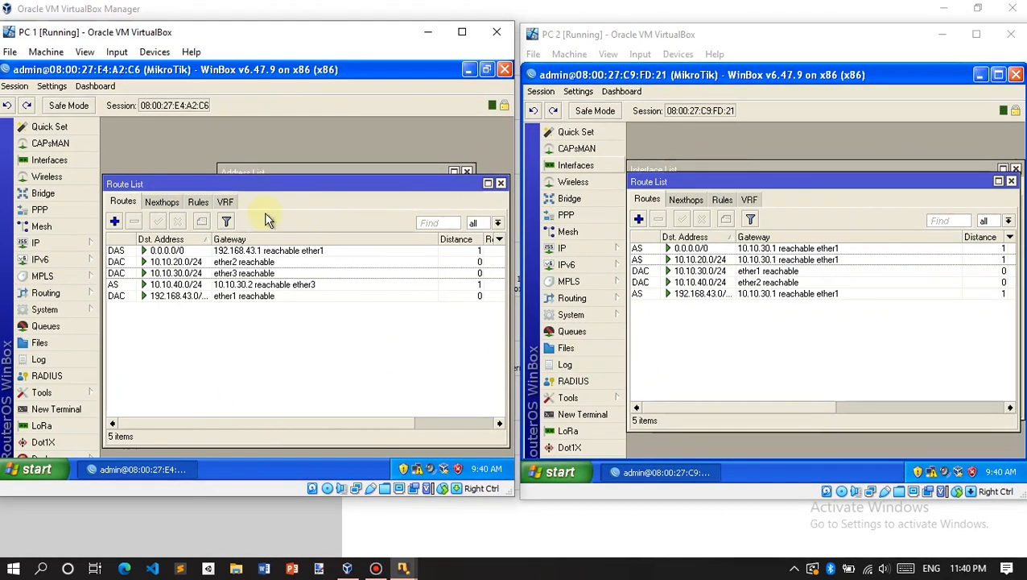
Step: From a terminal on PC 1's router, ping 10.10.30.2 and get replies, then close the terminal
left_click(56, 409)
key("Return")
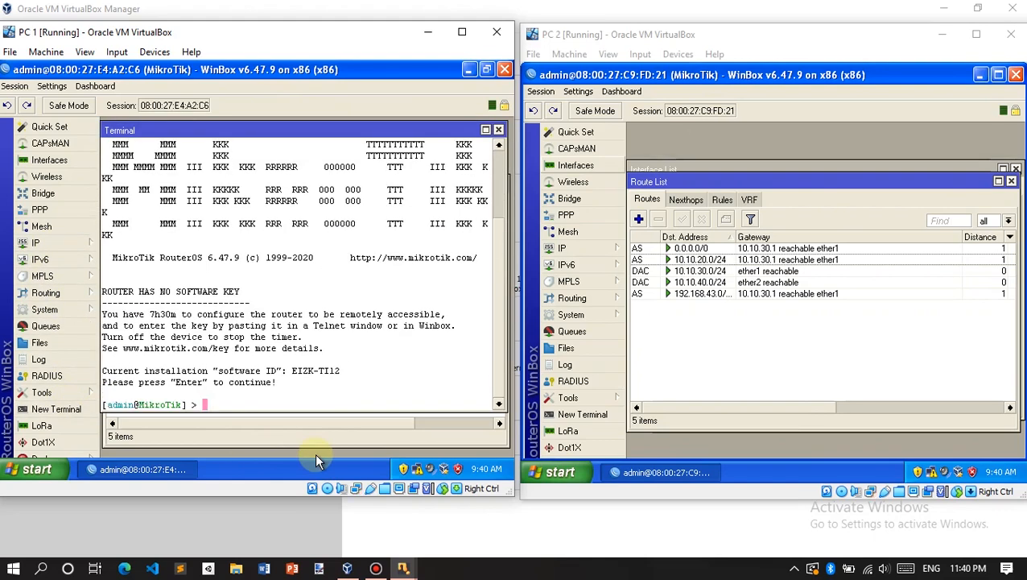
type("ping 10.10.30.2")
key("Return")
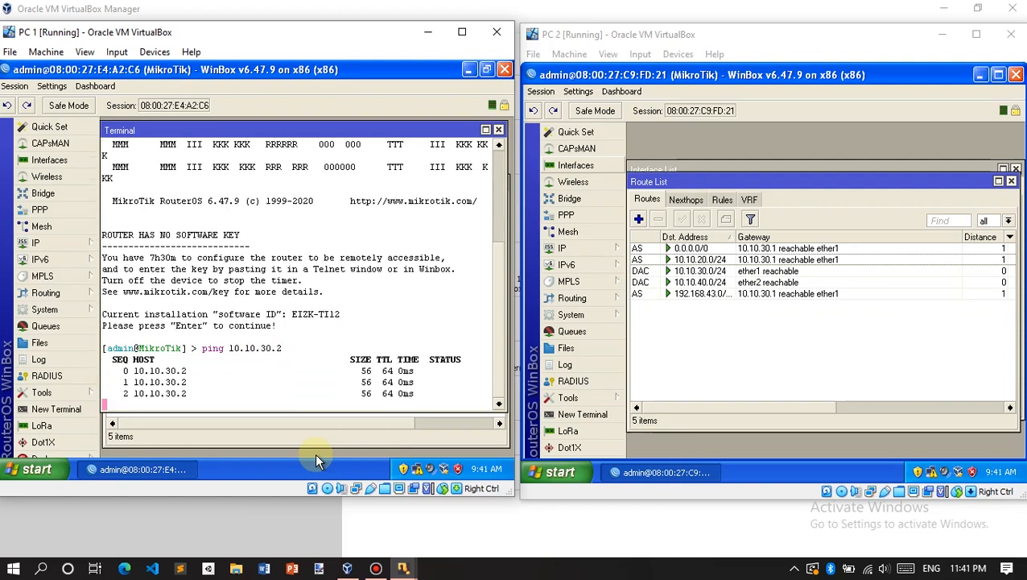
left_click(498, 131)
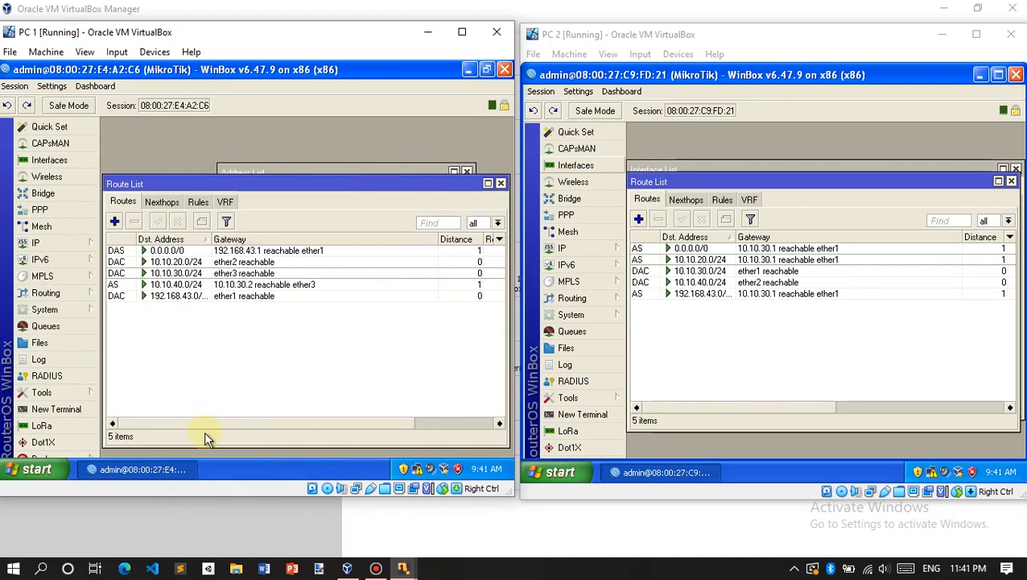
key("super+r")
Step: Ping 10.10.40.2 from PC 1's command prompt, which fails with 100% loss, then close it
left_click(99, 432)
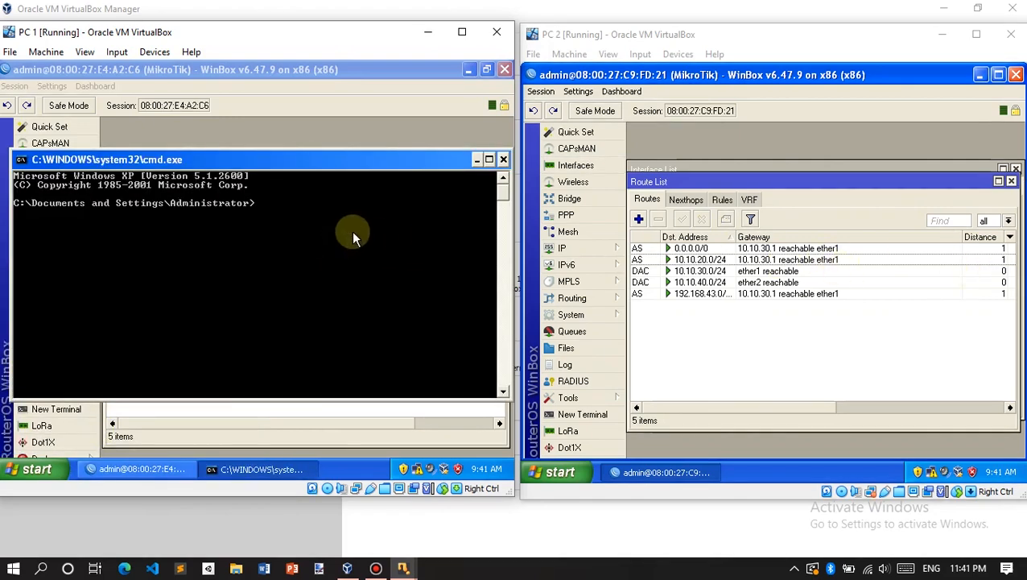
type("ping 10.10.40.2")
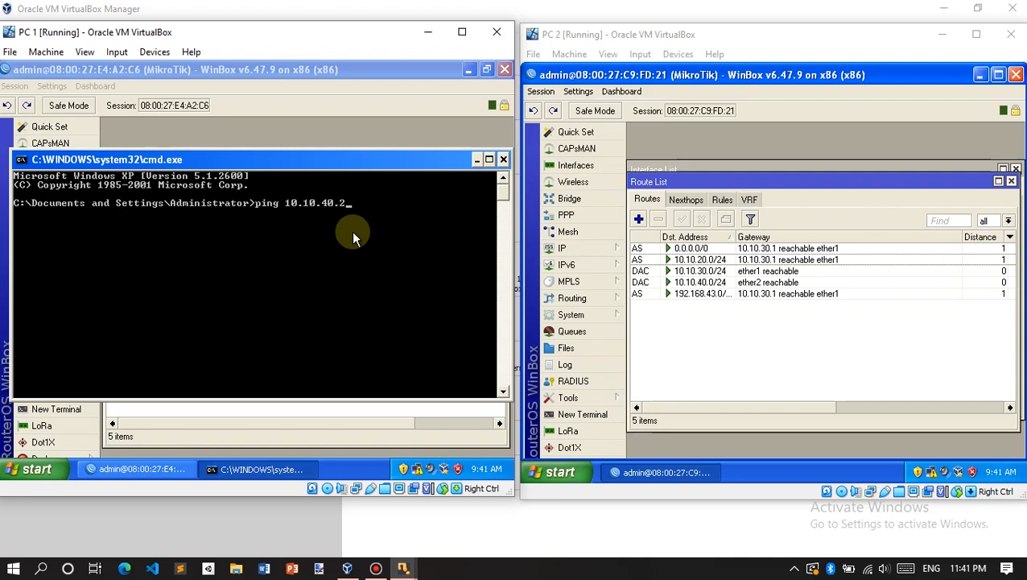
key("Return")
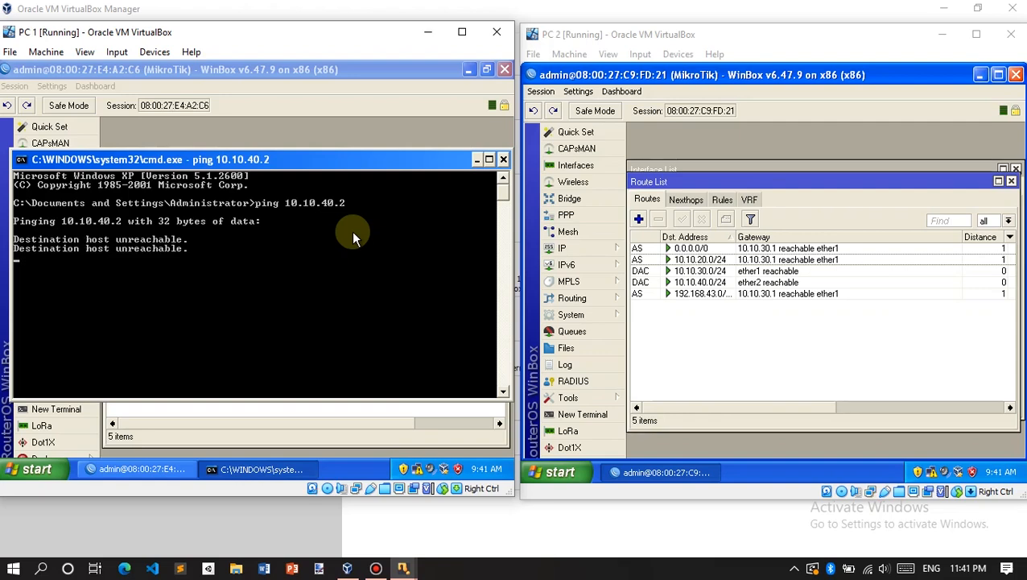
left_click(503, 159)
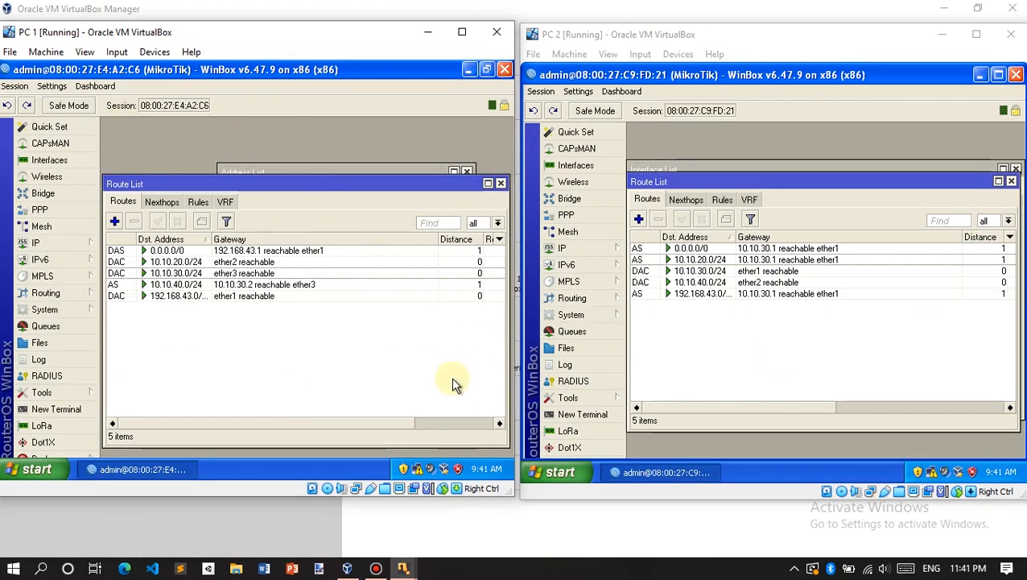
Step: Open the TCP/IP properties of PC 1's Local Area Connection through the Control Panel
left_click(36, 468)
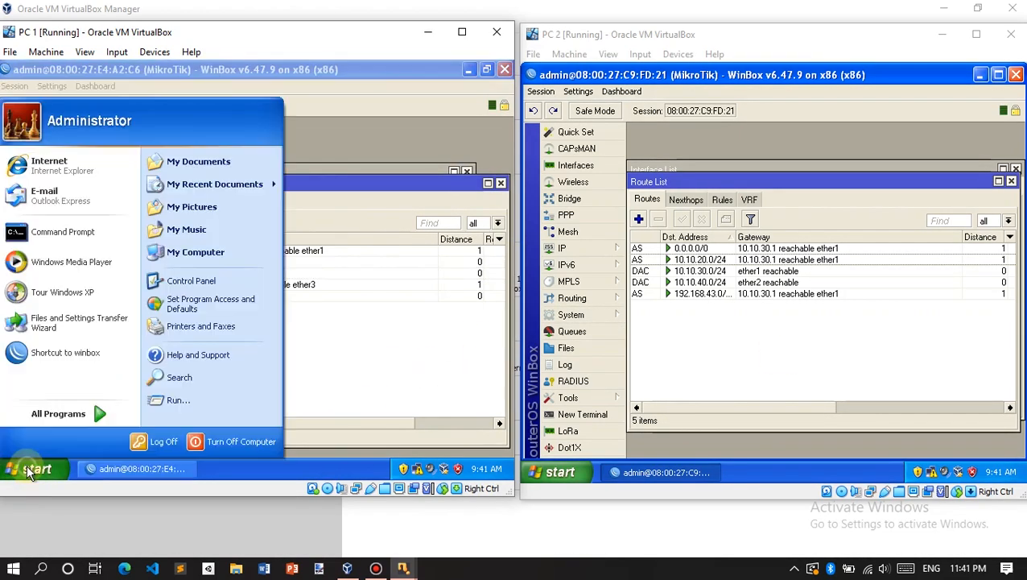
left_click(203, 284)
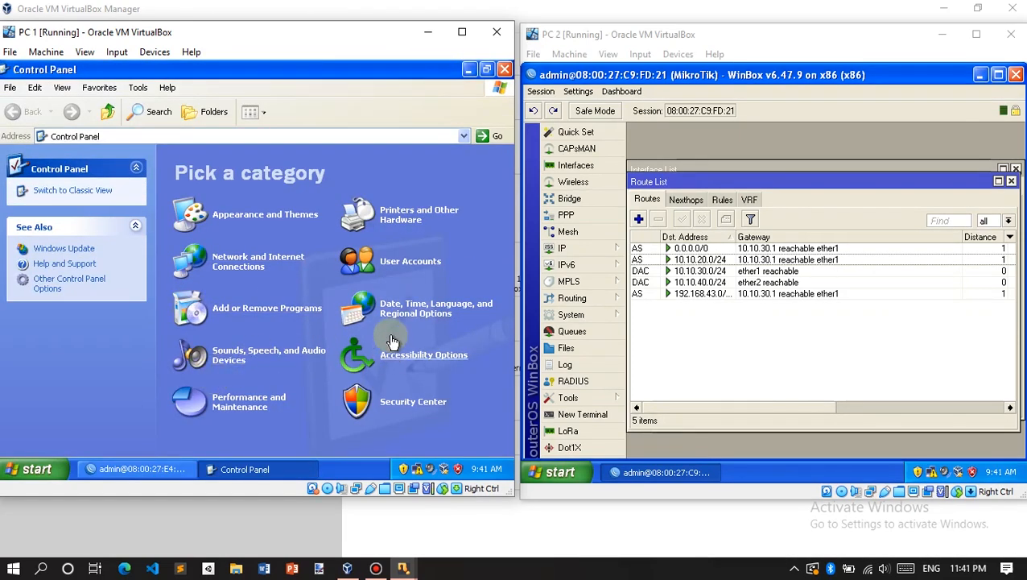
left_click(254, 264)
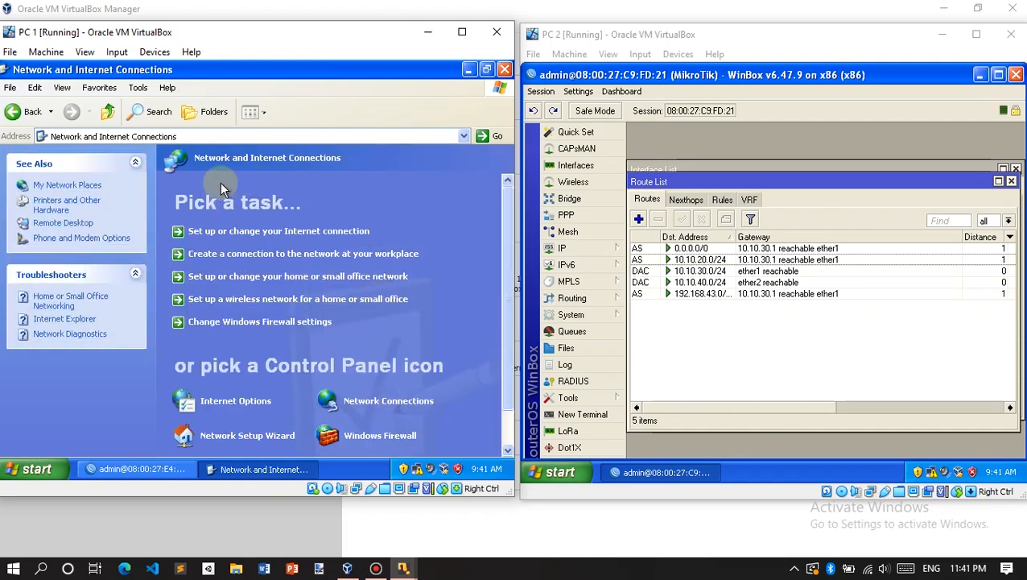
left_click(385, 401)
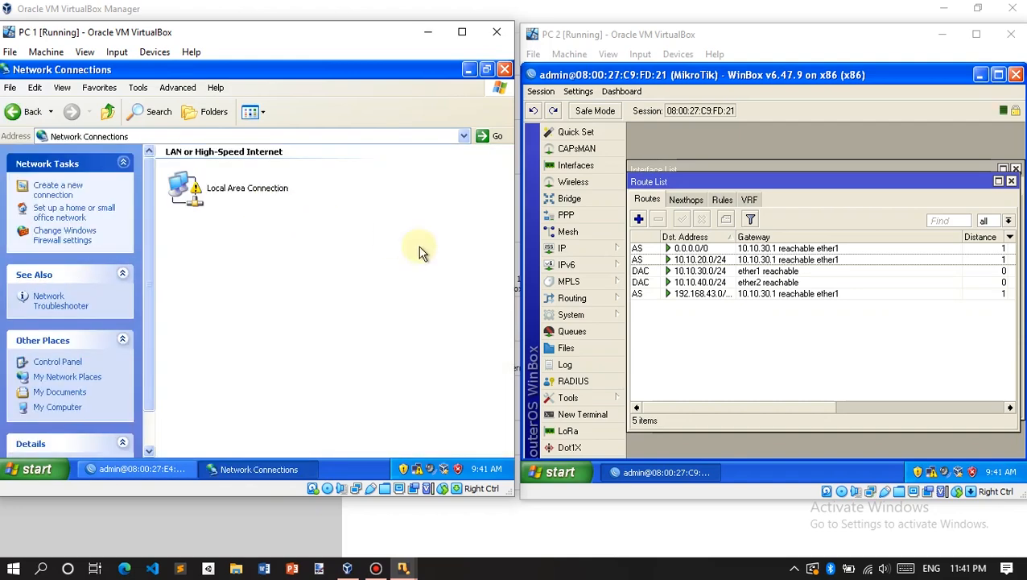
double_click(202, 194)
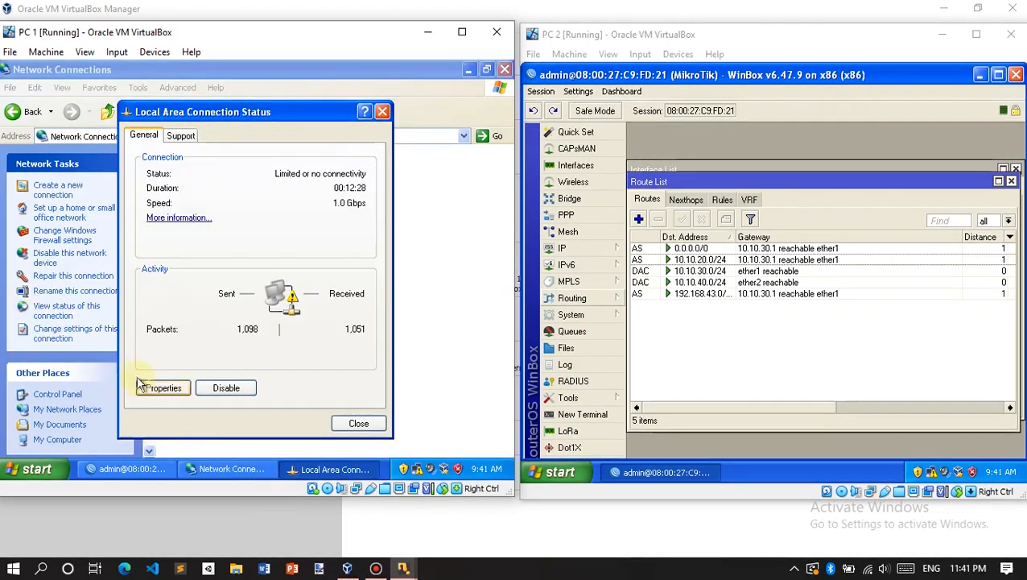
left_click(145, 388)
double_click(124, 226)
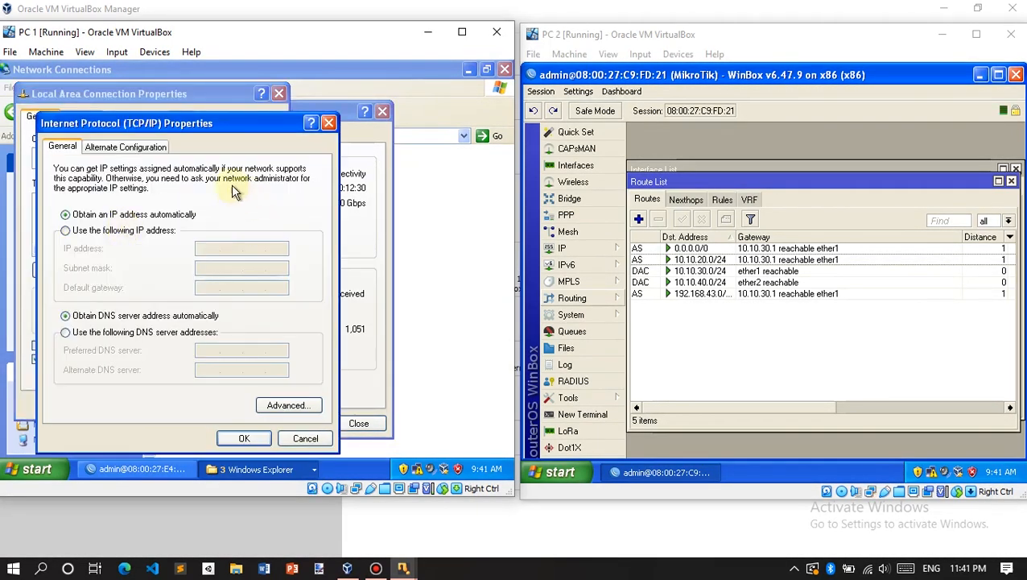
Step: Set static IP 10.10.20.2, mask 255.255.255.0, gateway 10.10.20.1 and DNS 8.8.8.8, and apply
left_click(100, 234)
left_click(205, 249)
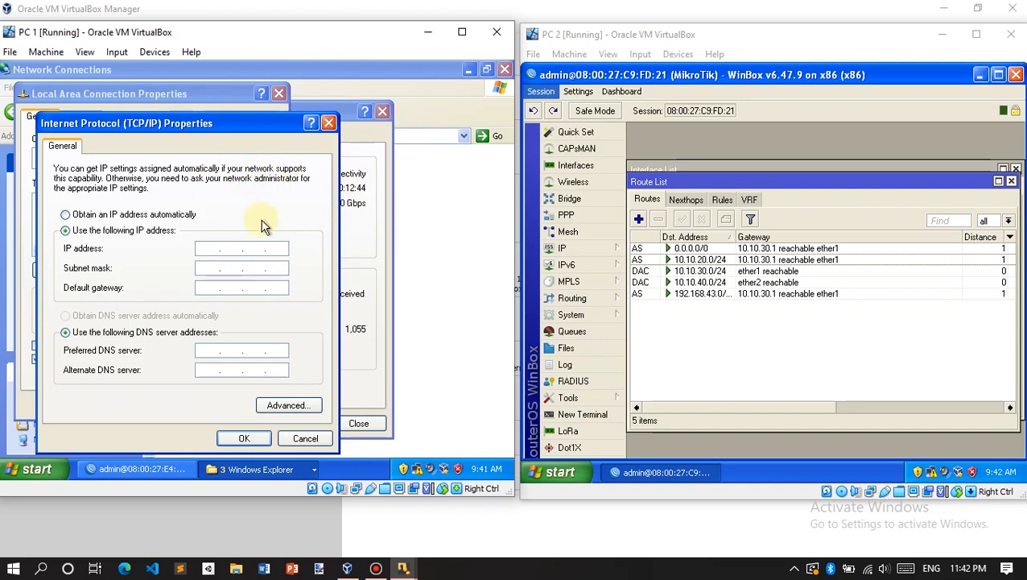
type(".10.20.2")
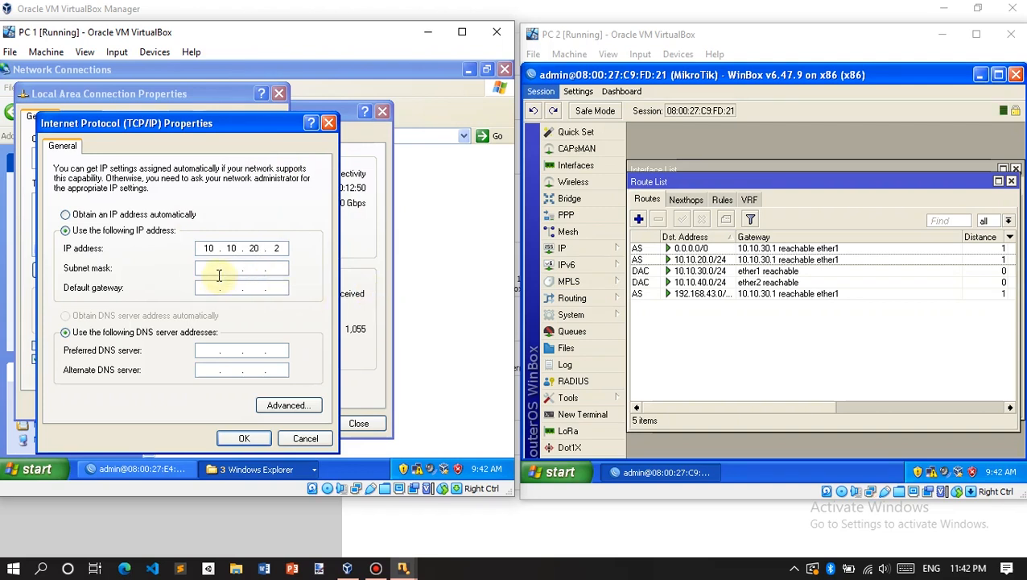
left_click(214, 269)
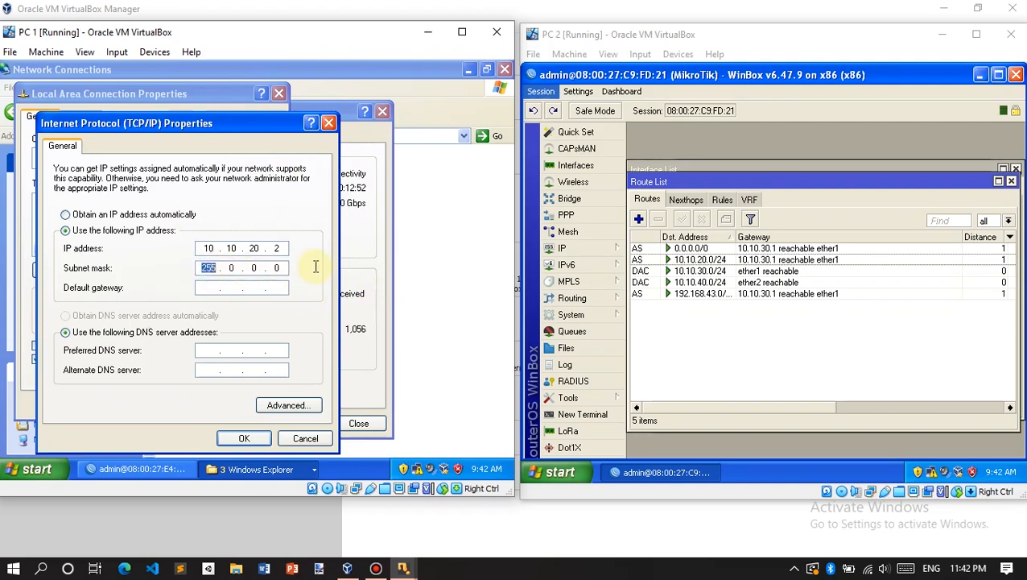
type("255 . 255 . 255")
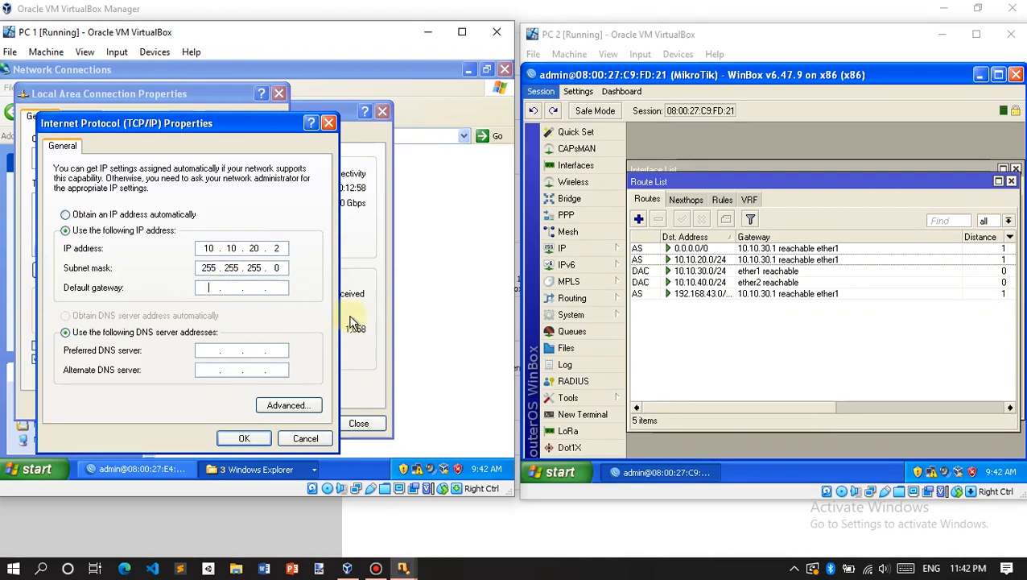
key("Tab")
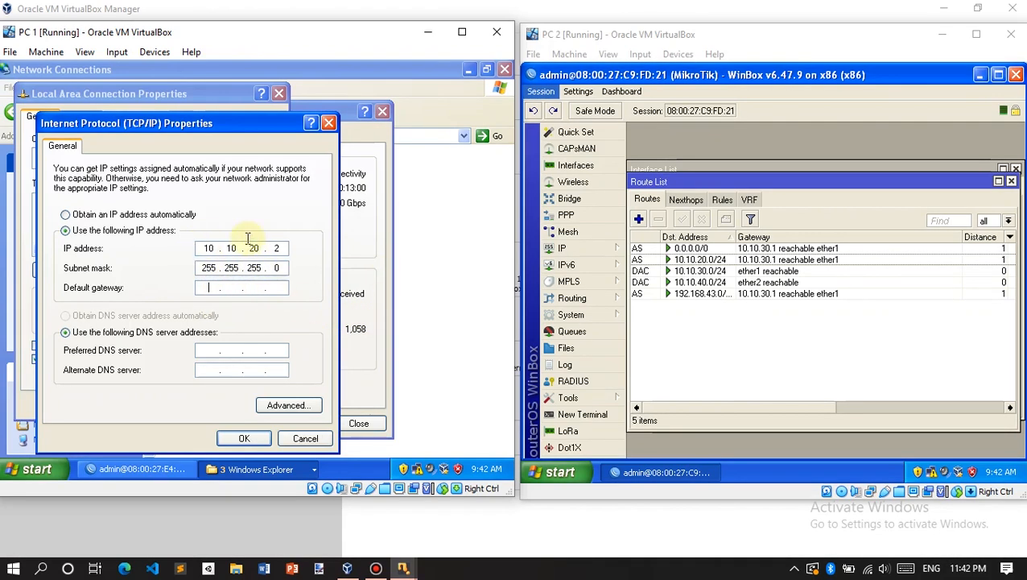
type("10 . 10")
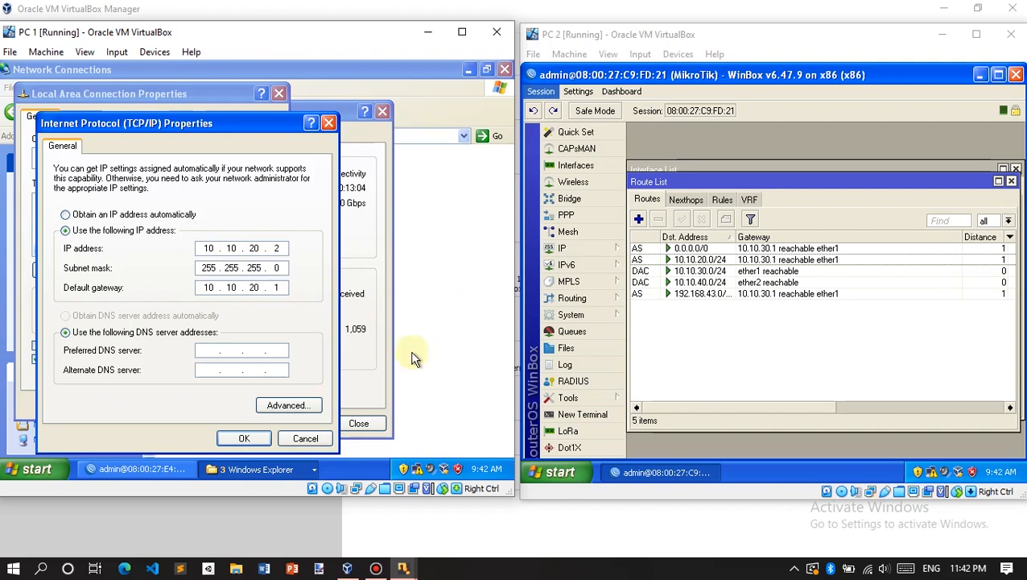
left_click(213, 352)
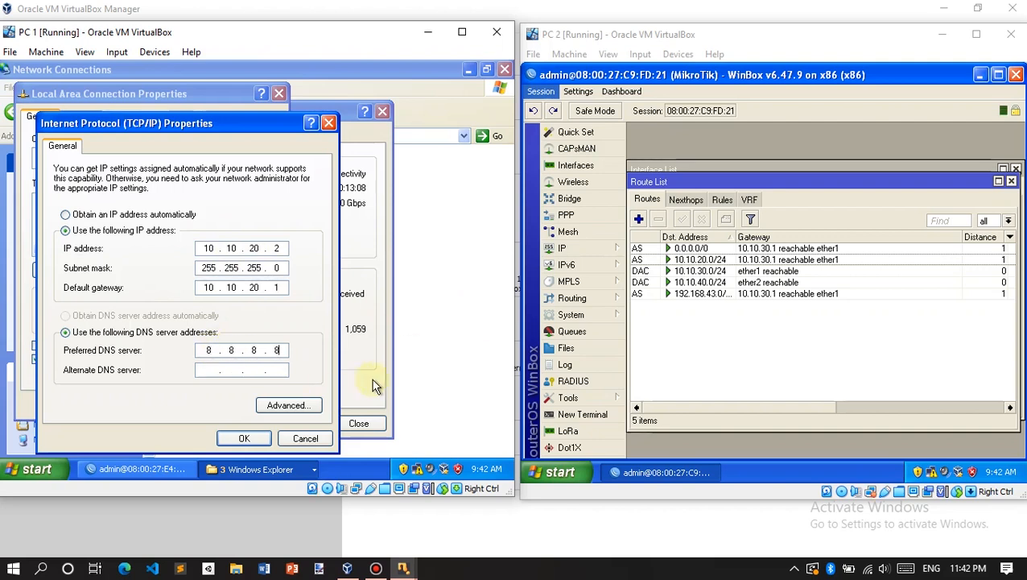
left_click(249, 437)
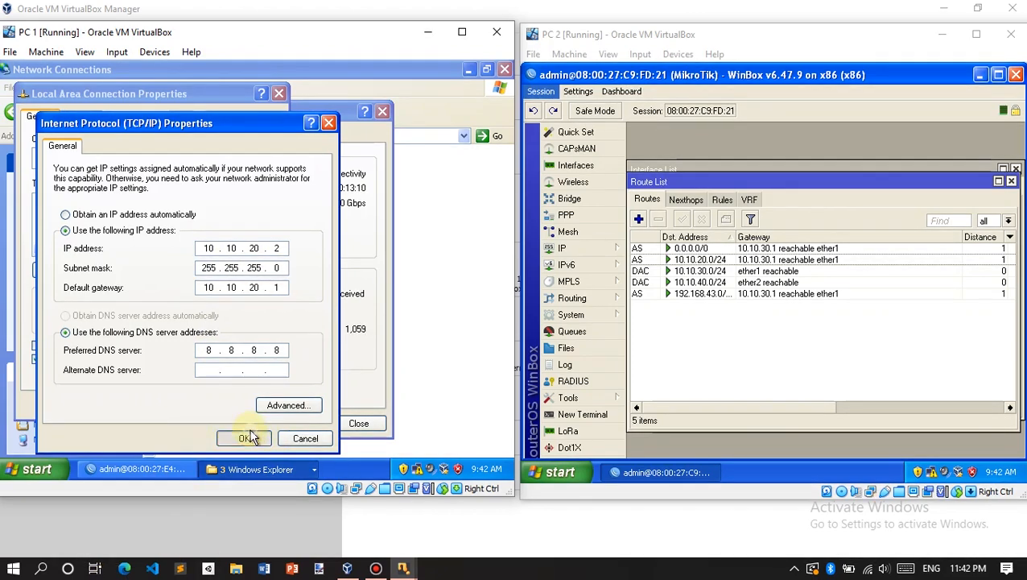
left_click(197, 404)
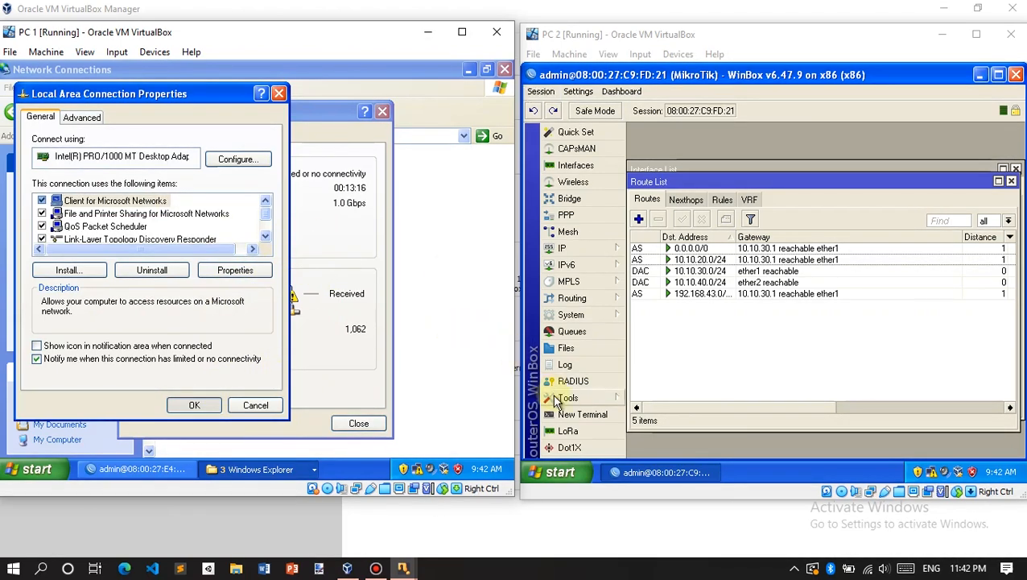
Step: Open the TCP/IP properties of PC 2's Local Area Connection 2 through the Control Panel
left_click(568, 475)
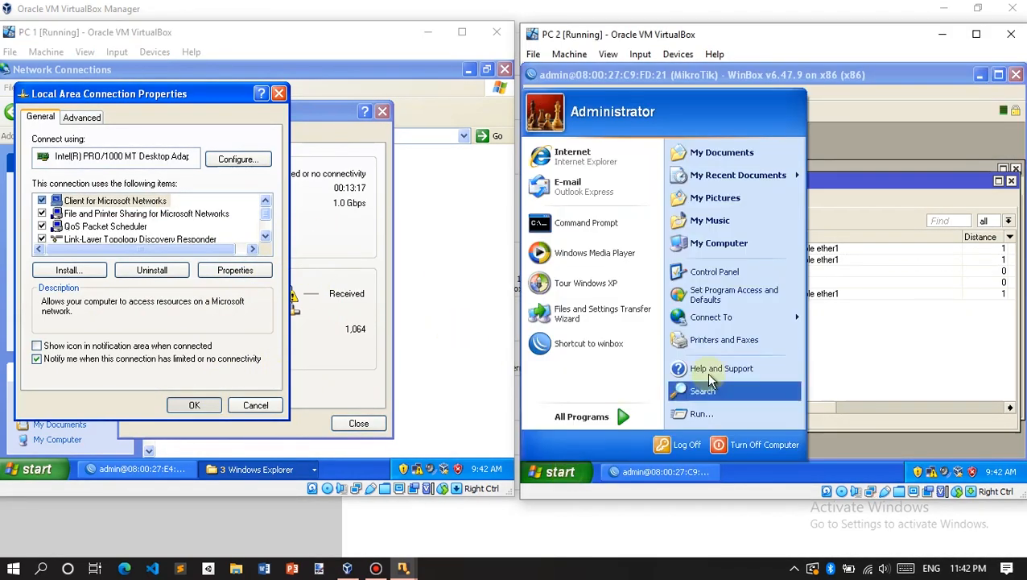
left_click(685, 270)
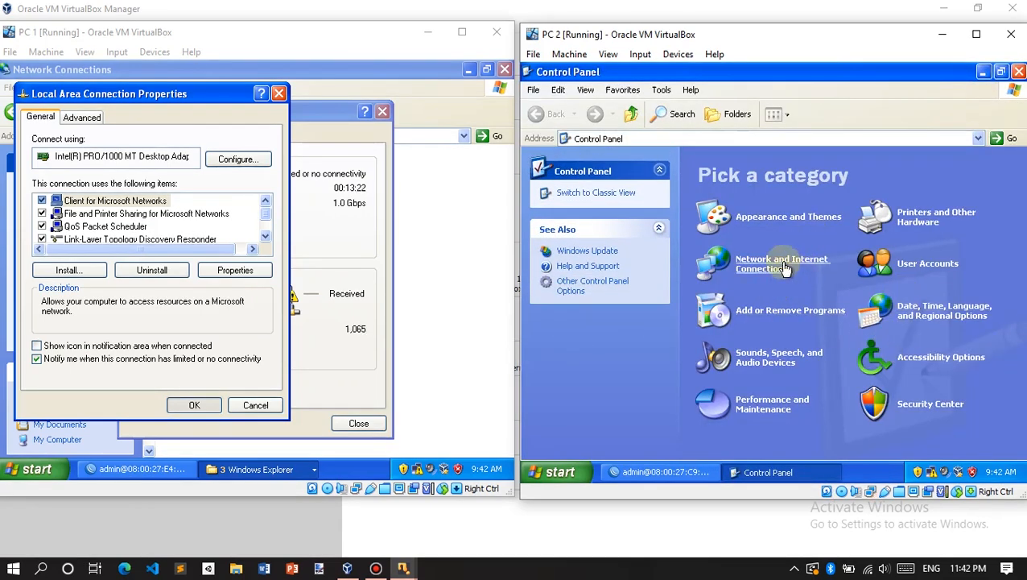
left_click(841, 252)
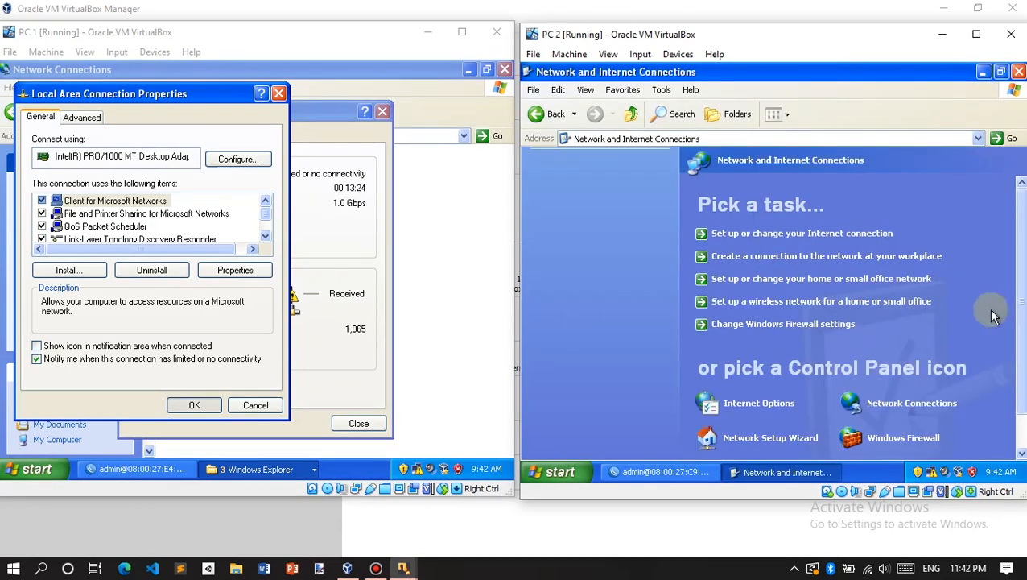
left_click(917, 404)
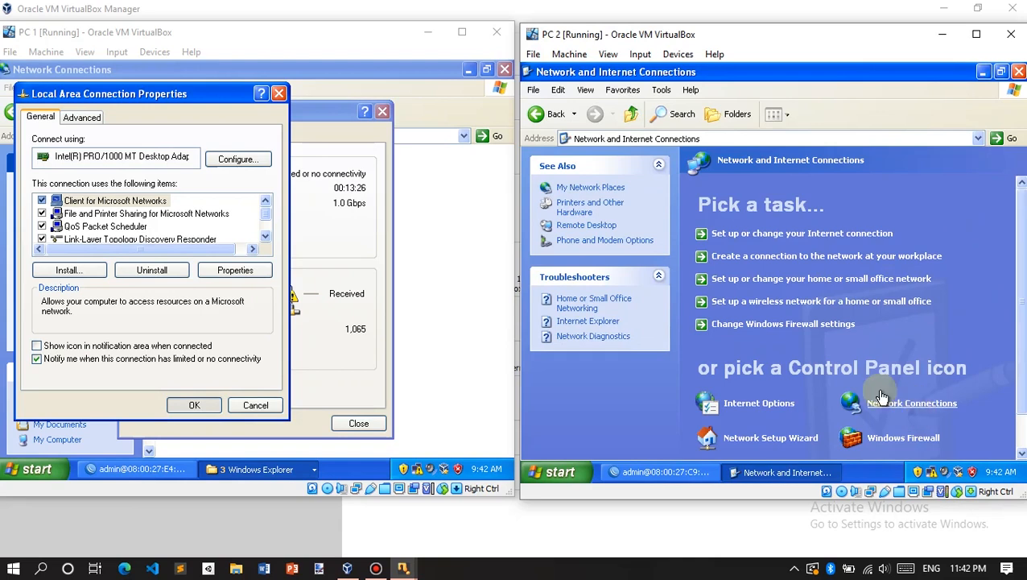
double_click(733, 271)
left_click(682, 390)
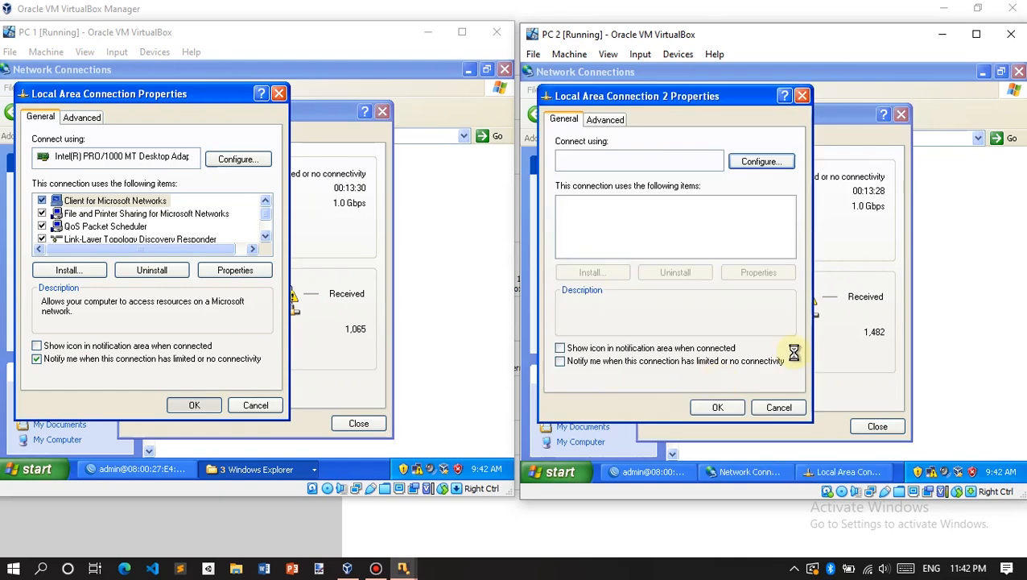
scroll(744, 215, "down", 1)
double_click(616, 230)
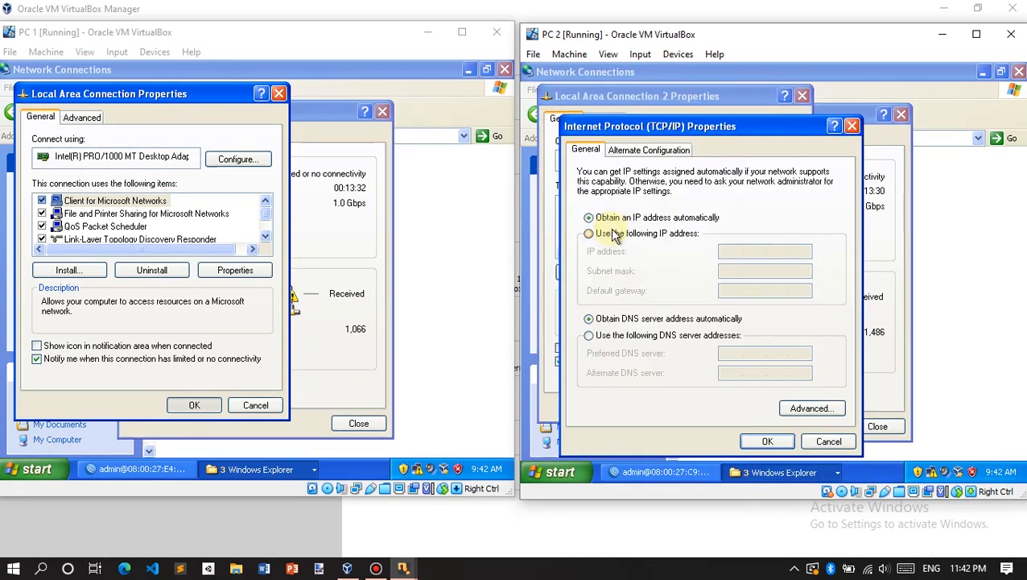
Step: Give PC 2 the static IP 10.10.40.2 with mask 255.255.255.0 and apply it
left_click(589, 234)
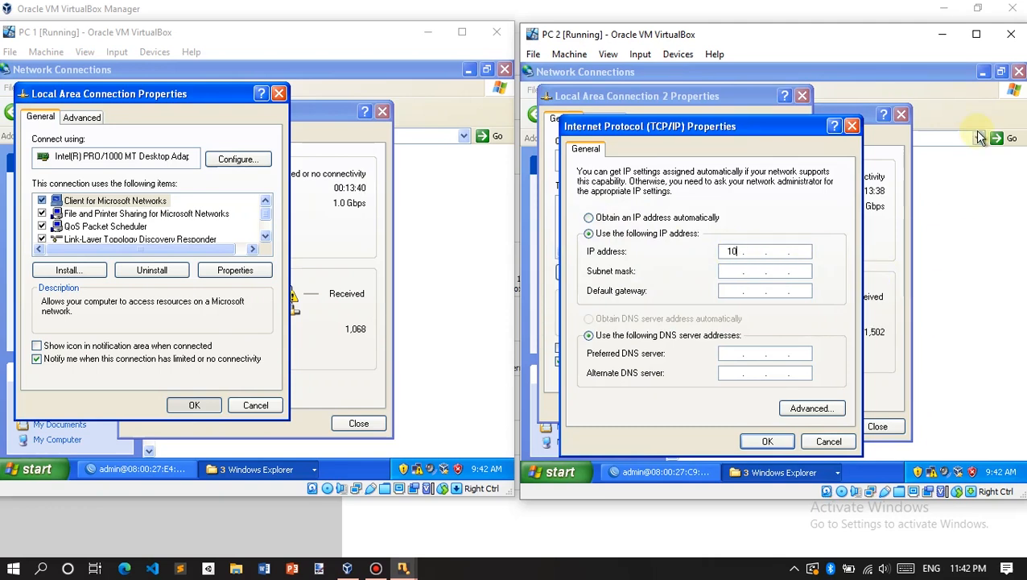
type(".10")
key("Tab")
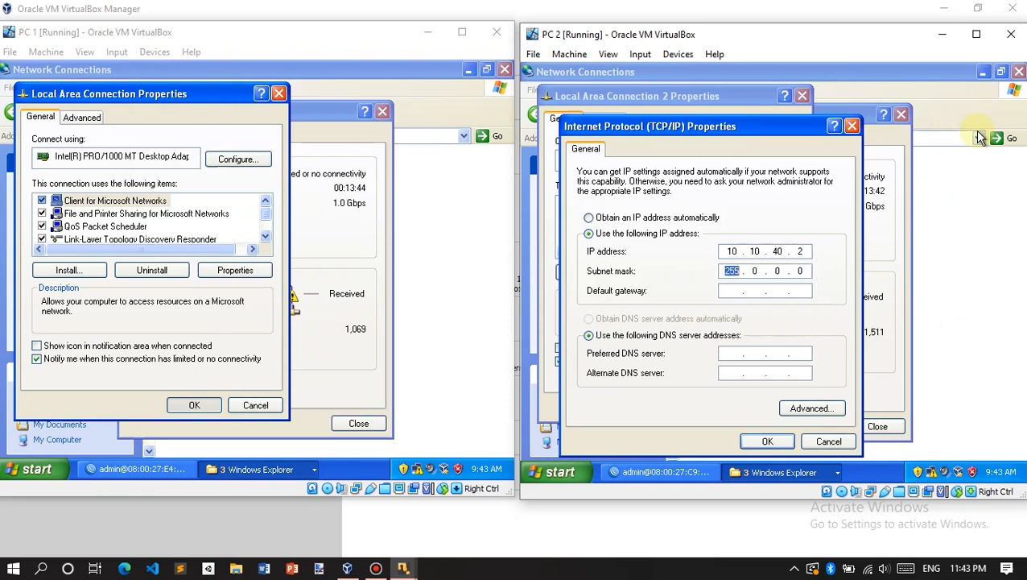
type("255 . 255 . 255")
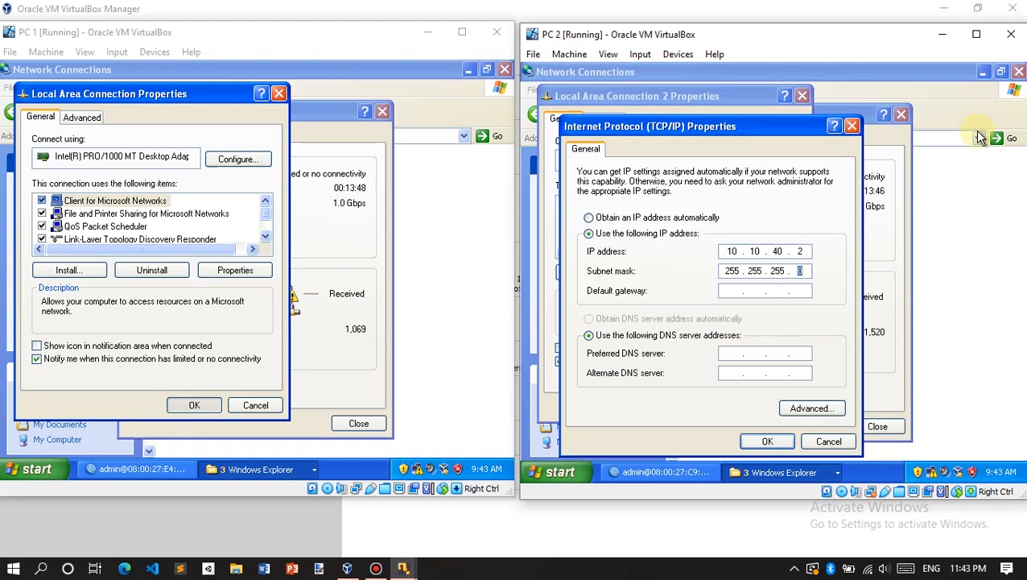
key("Return")
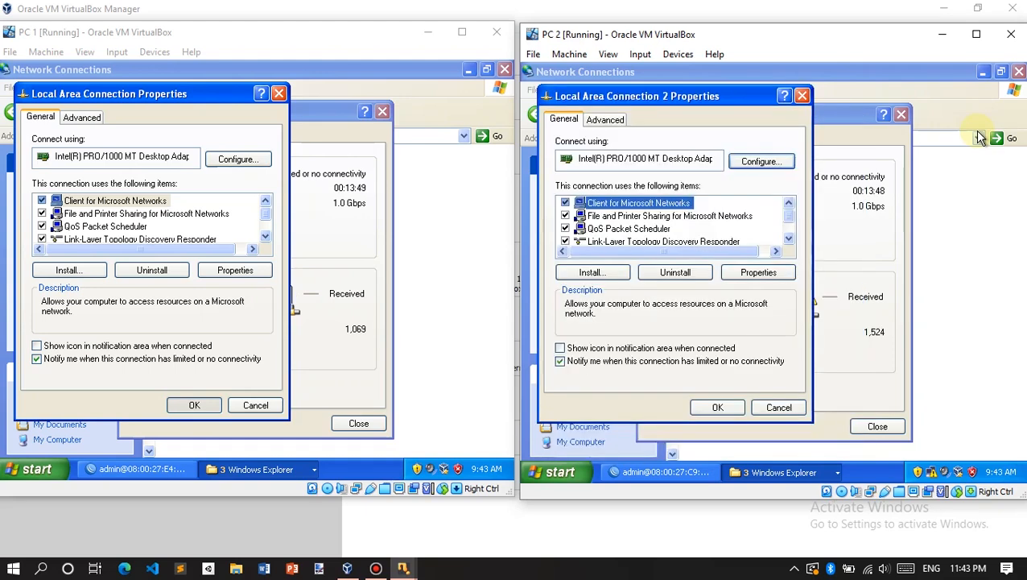
Step: Add default gateway 10.10.40.1 and preferred DNS 8.8.8.8 to PC 2's TCP/IP settings
scroll(638, 229, "down", 1)
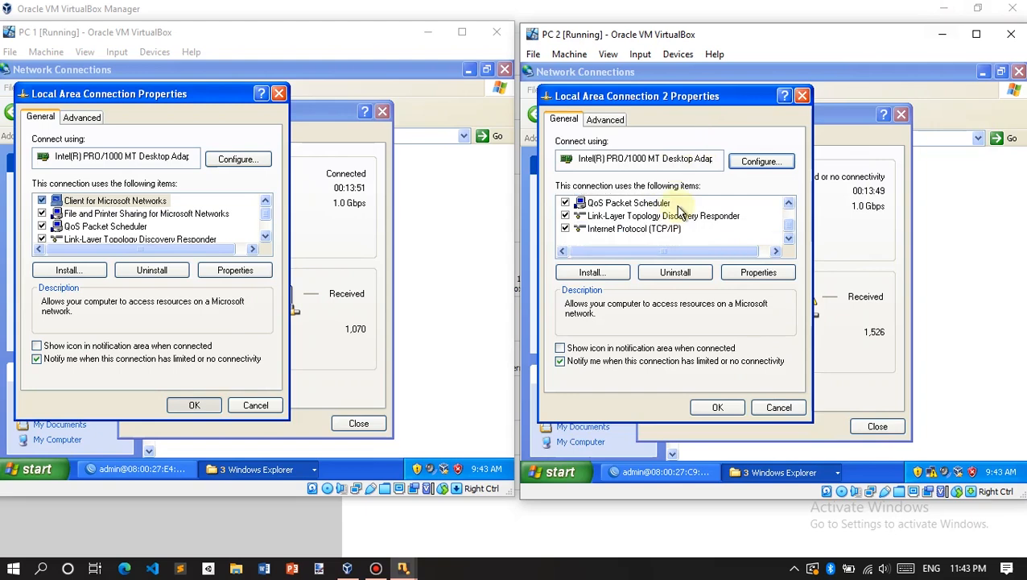
double_click(638, 230)
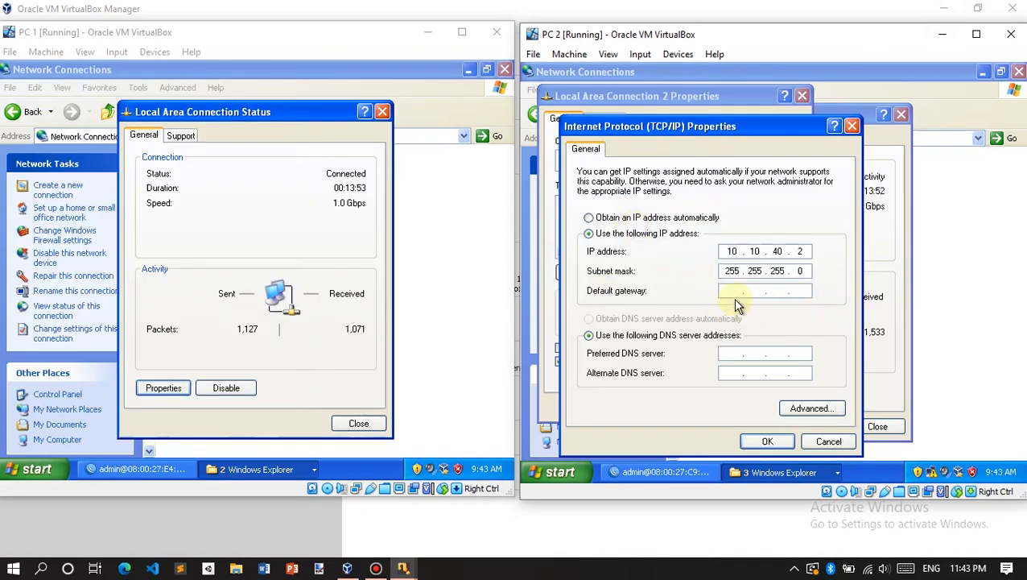
type("10.10.40.1")
left_click(739, 353)
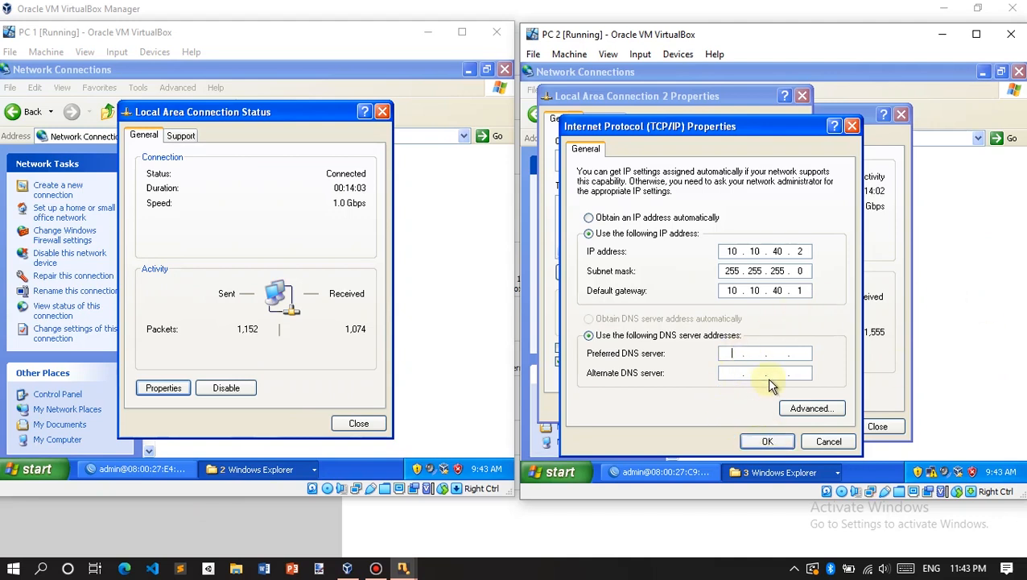
type("8.8.8.8")
left_click(747, 440)
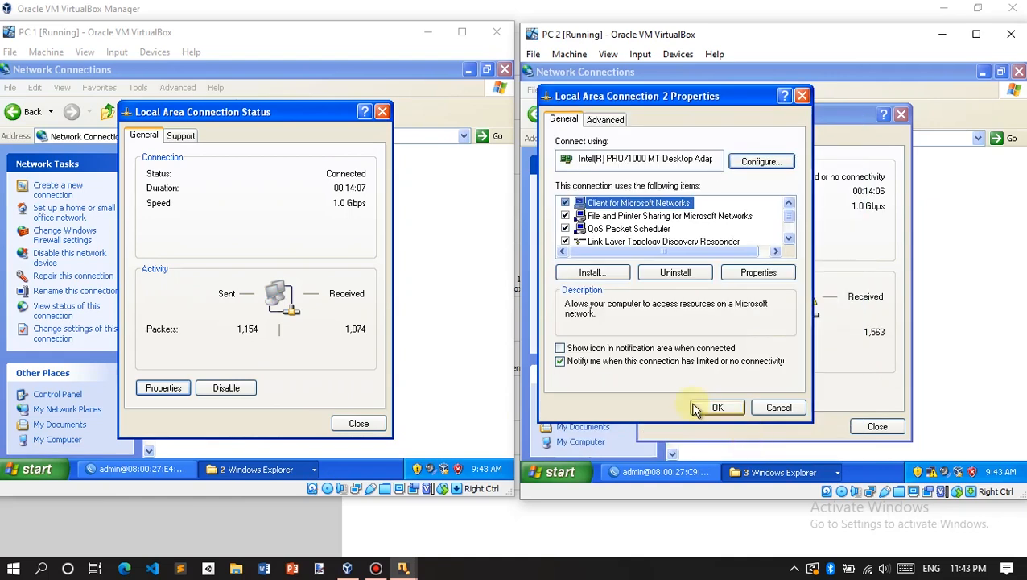
Step: Close the network connection and status windows on both PC 1 and PC 2
left_click(358, 423)
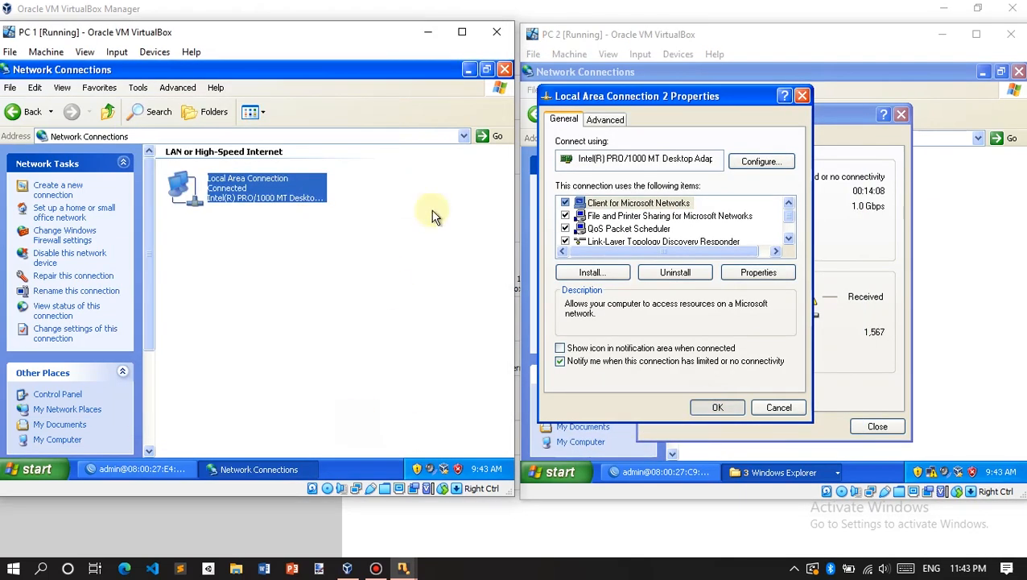
left_click(506, 70)
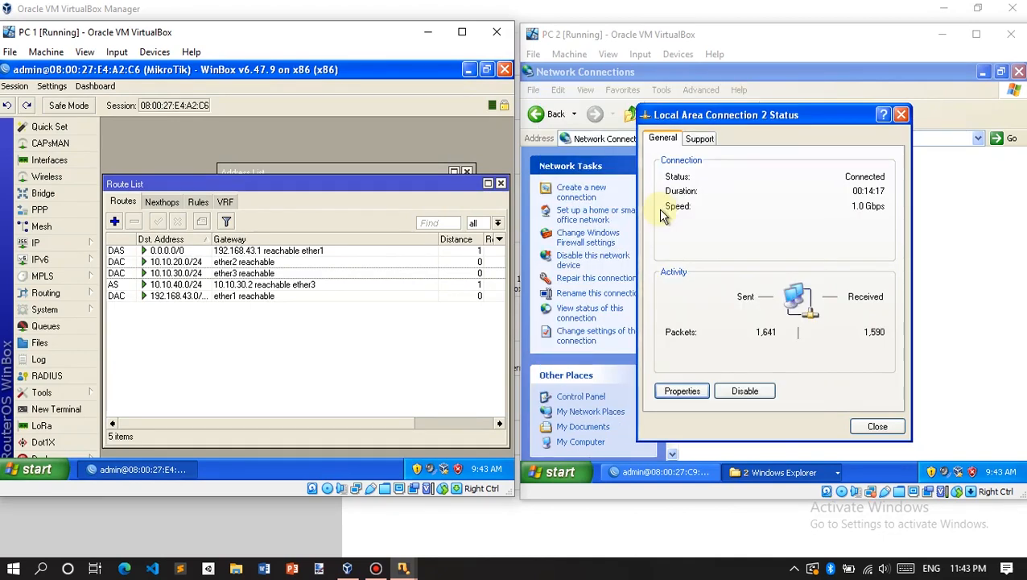
left_click(878, 427)
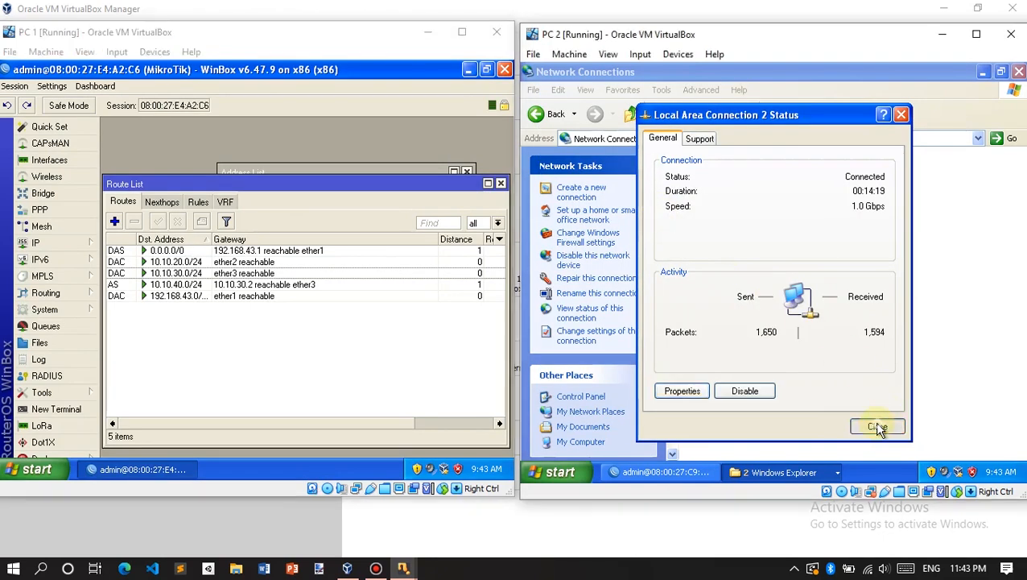
left_click(1018, 72)
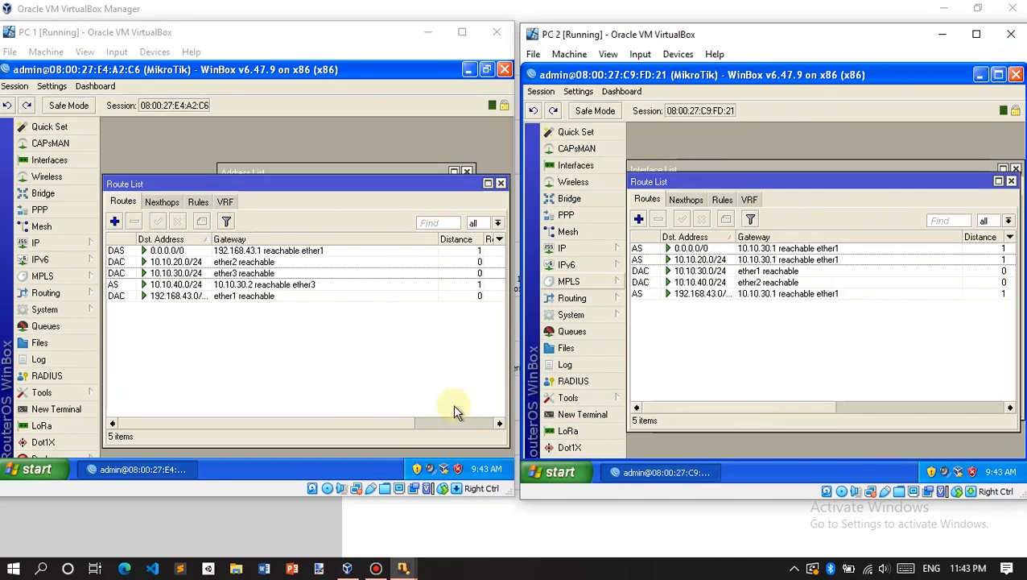
Step: Run ping 10.10.20.2 in a command prompt on PC 2 and get four replies with no loss
key("super+r")
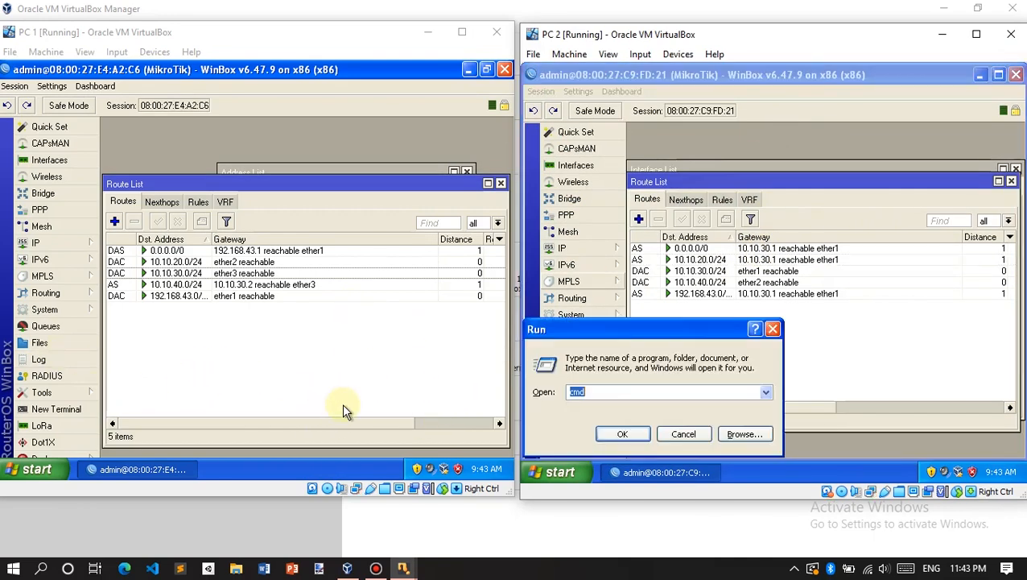
key("Return")
type("ping")
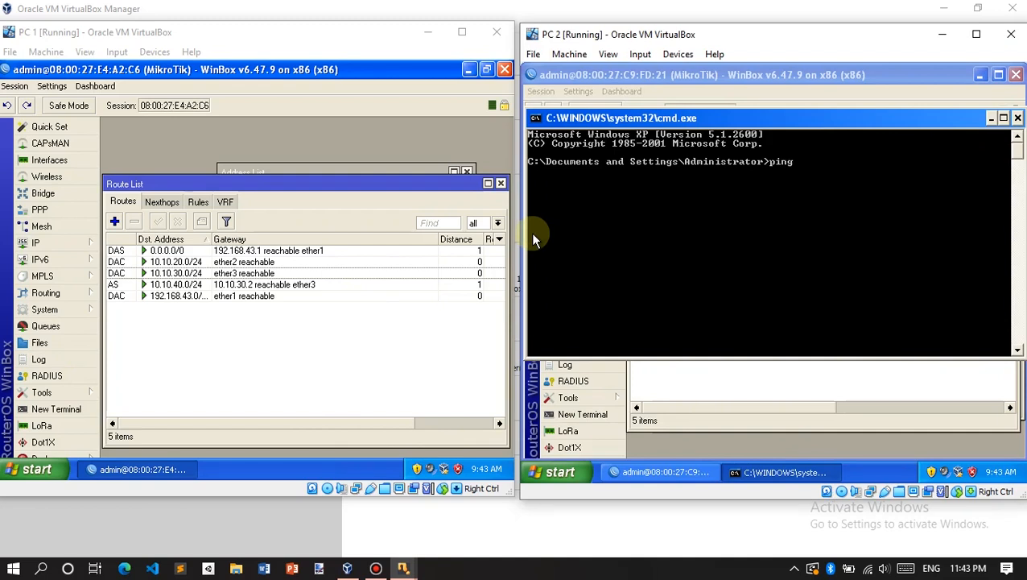
type(" 10.10.20.2")
key("Return")
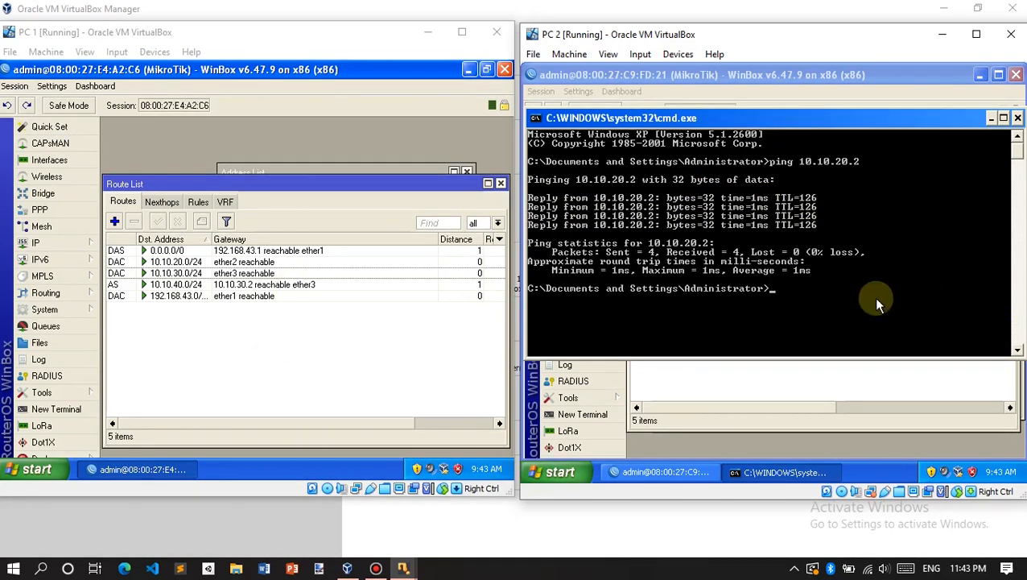
Step: Trace the route from PC 2 to 10.10.20.2 via 10.10.40.1 and 10.10.30.1, then close the prompt
type("trace")
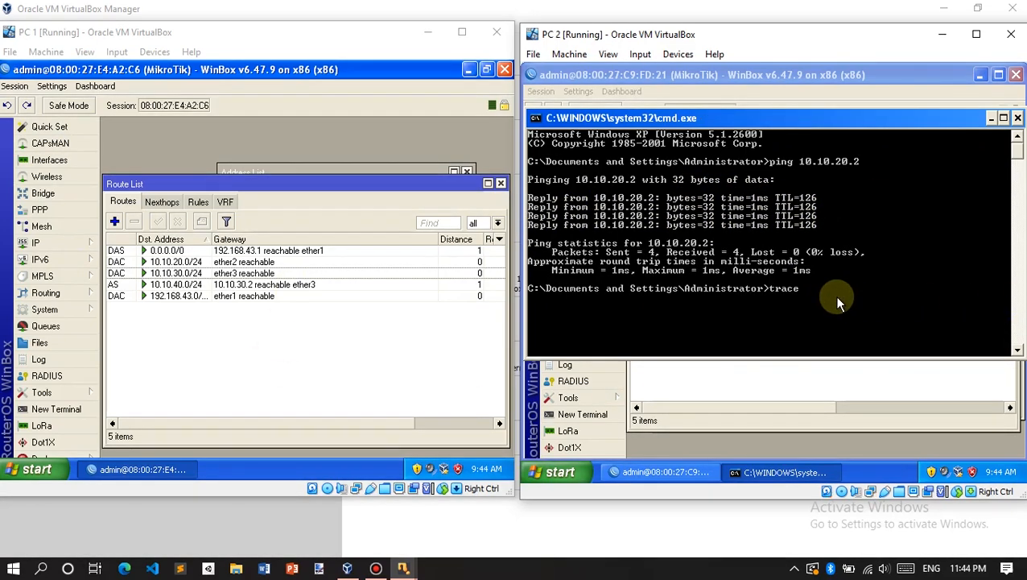
type("rt 10.10.20.2")
key("Return")
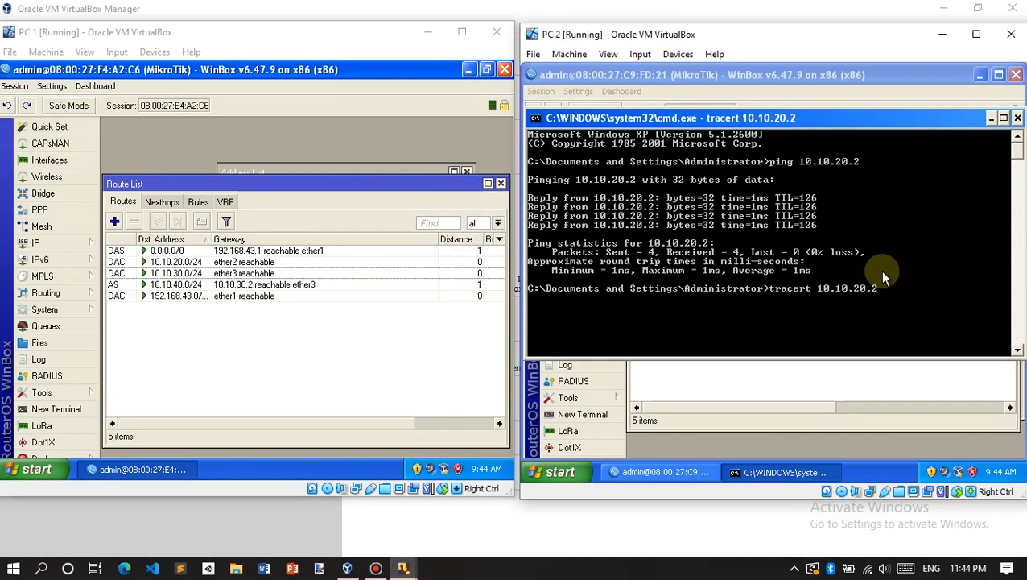
scroll(923, 259, "down", 3)
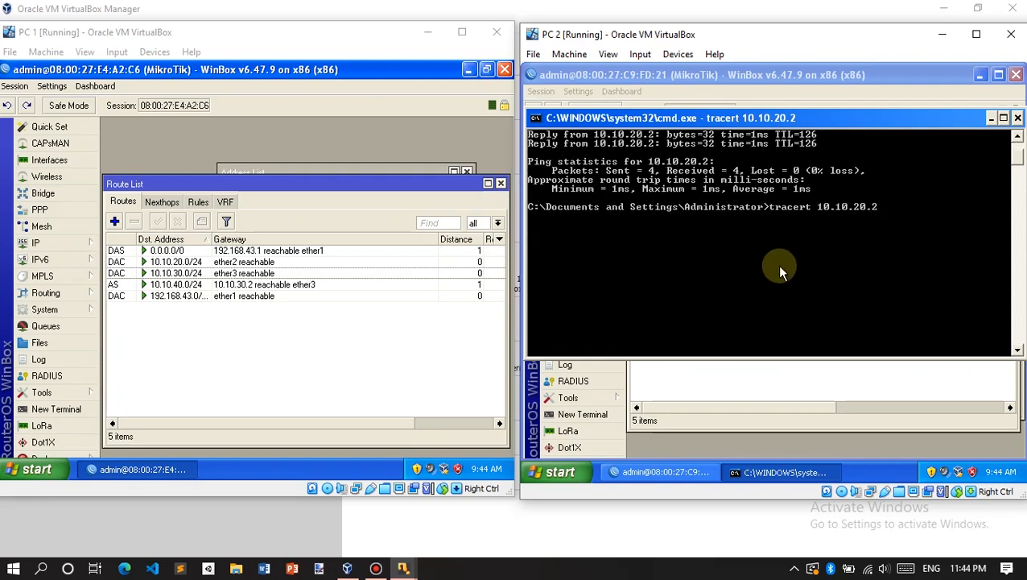
scroll(761, 251, "up", 3)
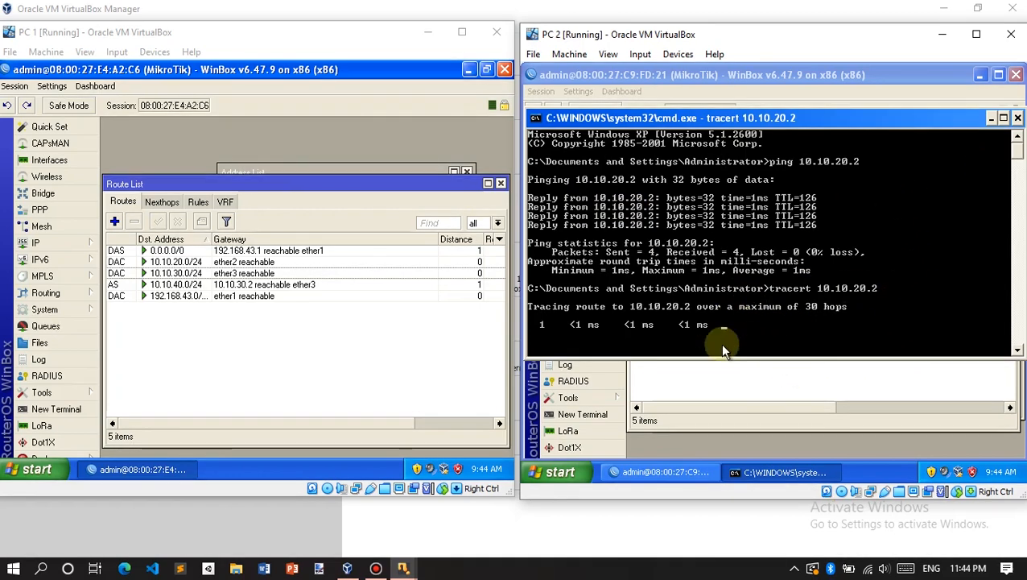
scroll(723, 337, "down", 1)
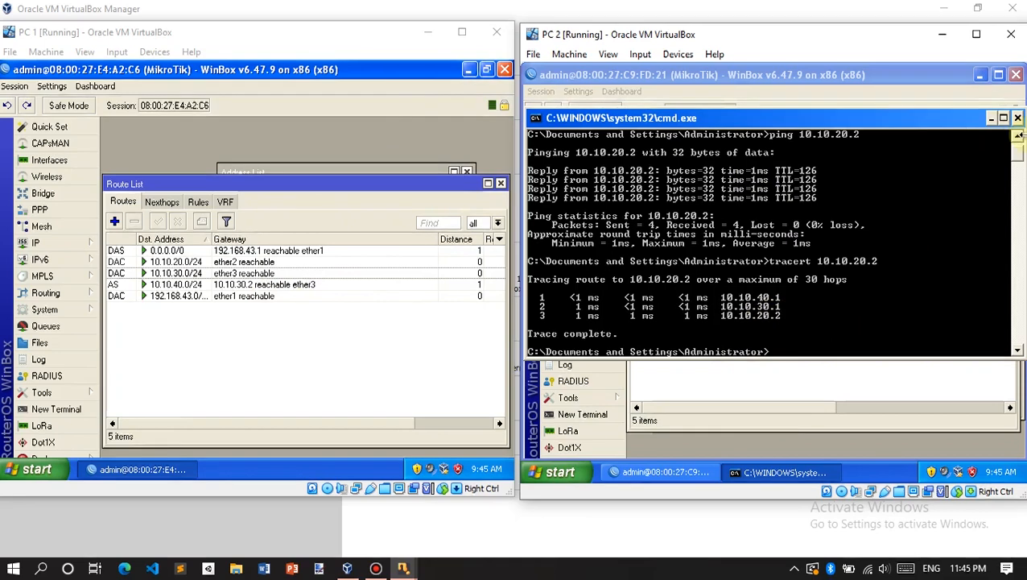
left_click(1017, 119)
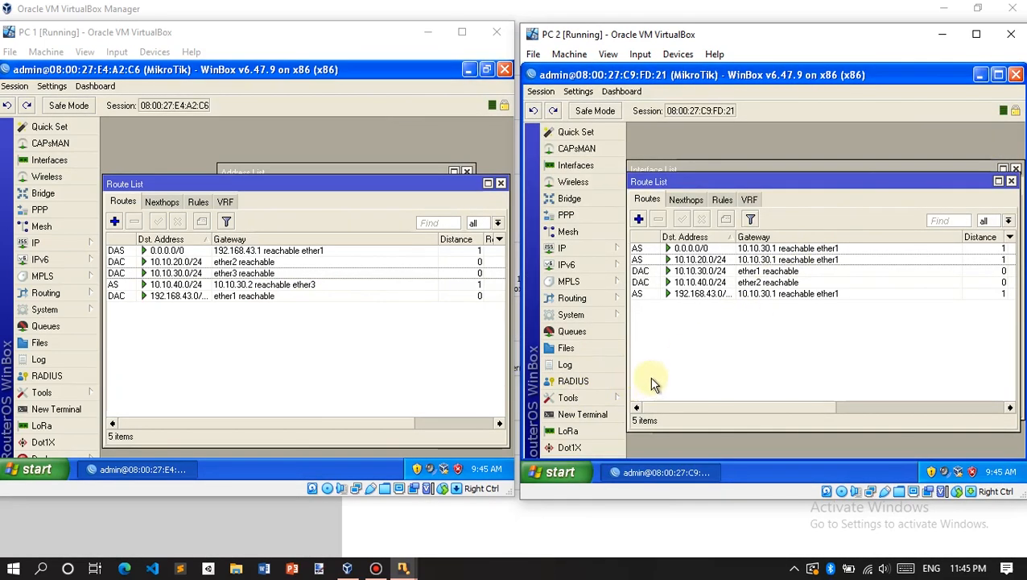
key("super+r")
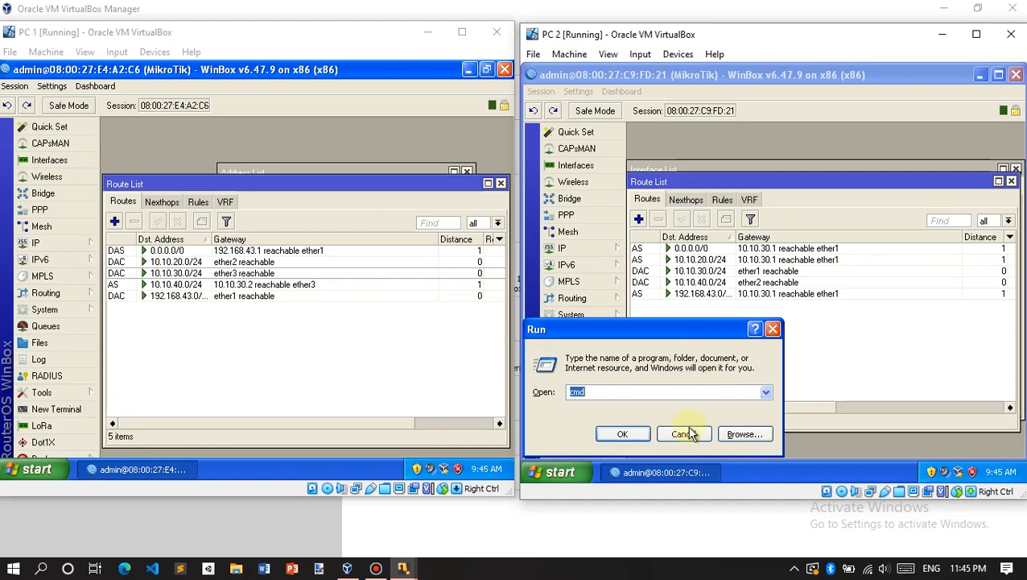
left_click(621, 434)
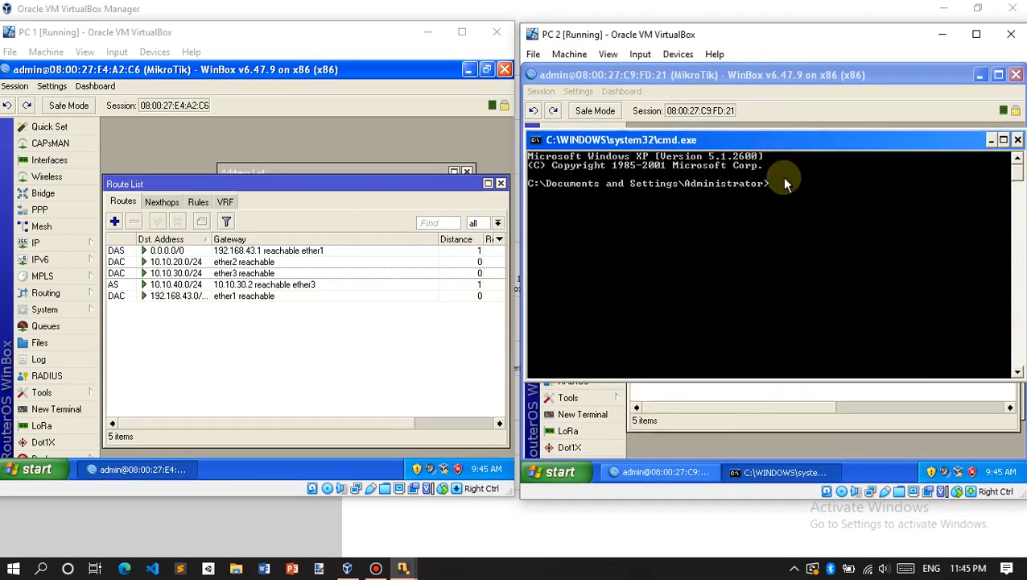
type("ping google.com")
key("Return")
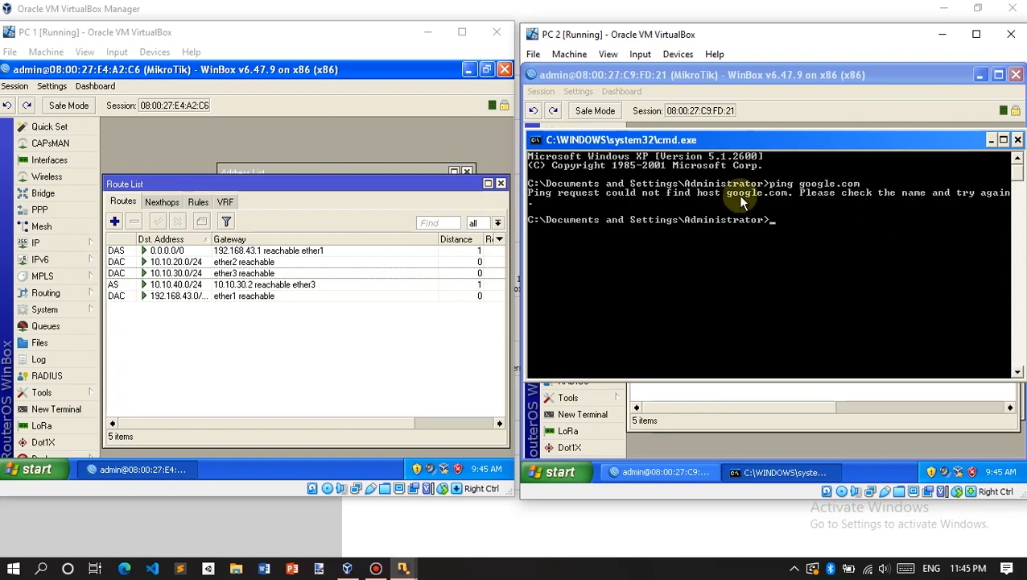
left_click(1018, 140)
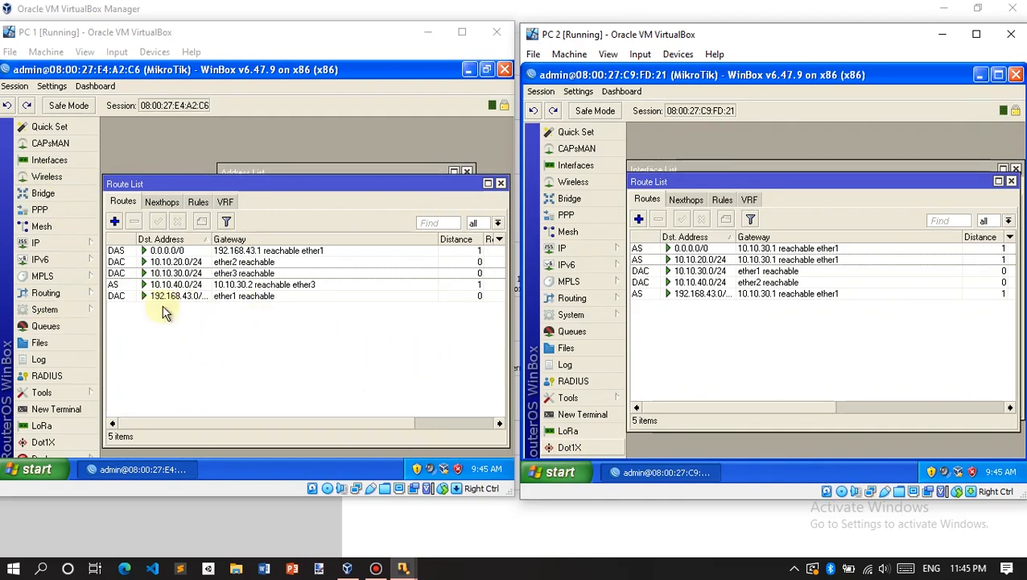
left_click(65, 409)
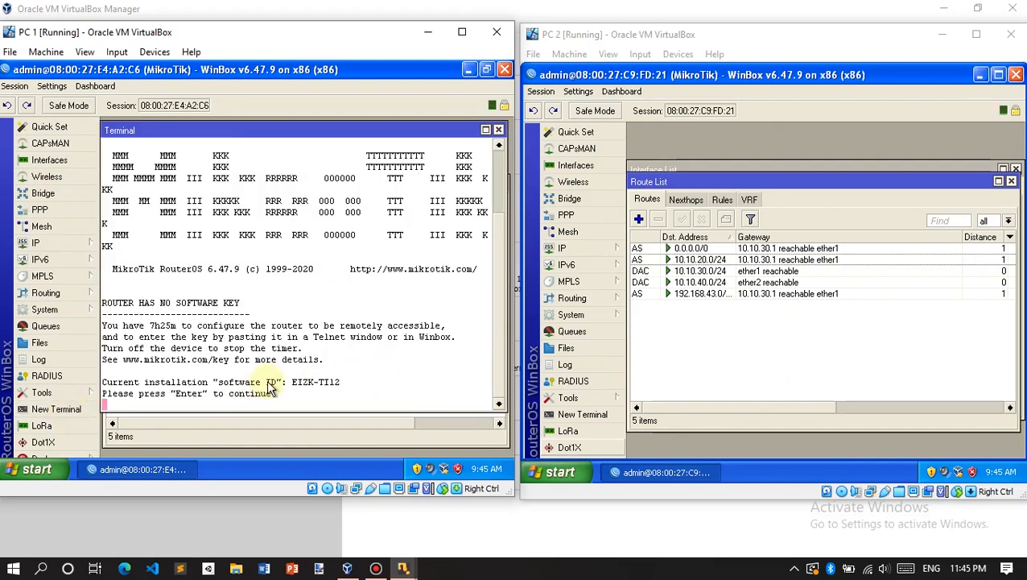
key("Return")
type("pi")
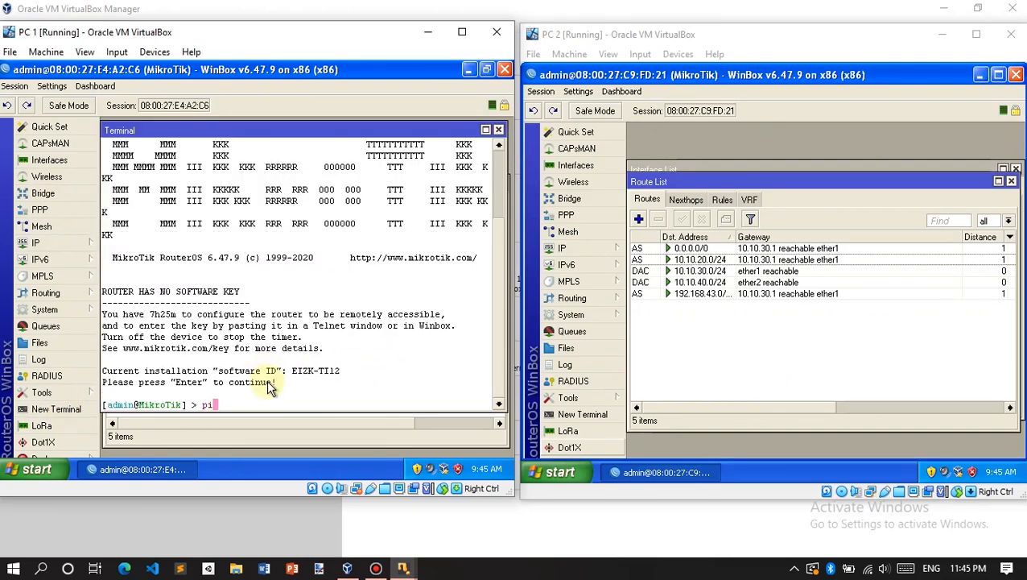
type("ng google.com")
key("Return")
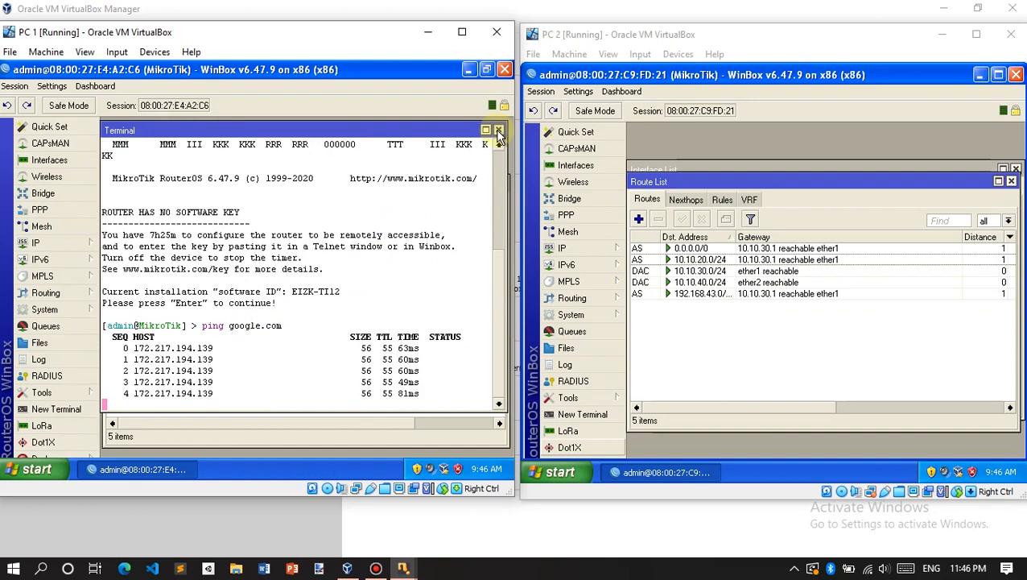
left_click(499, 131)
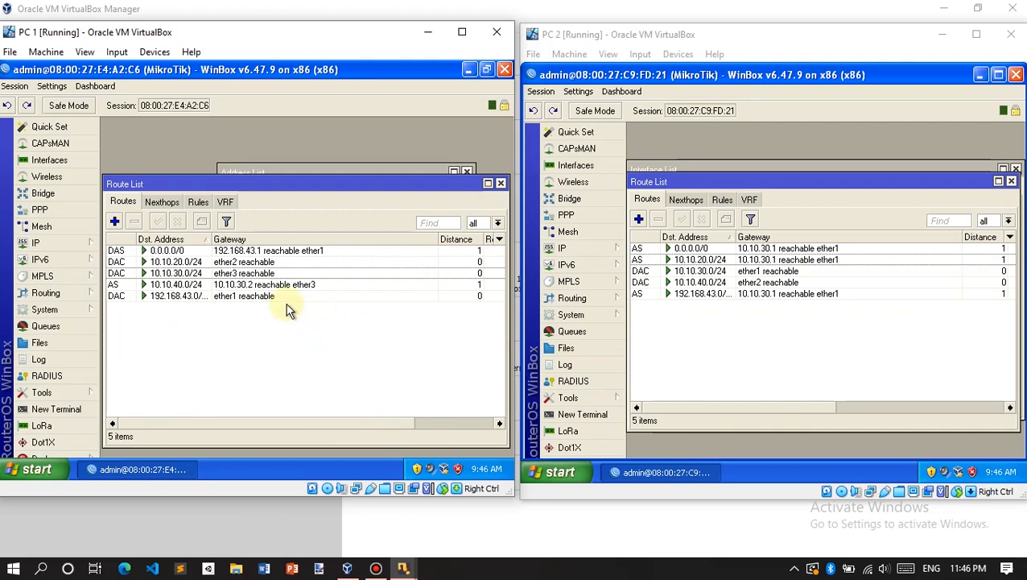
Step: Start a new IP Firewall NAT rule with chain srcnat and out interface ether1
left_click(72, 247)
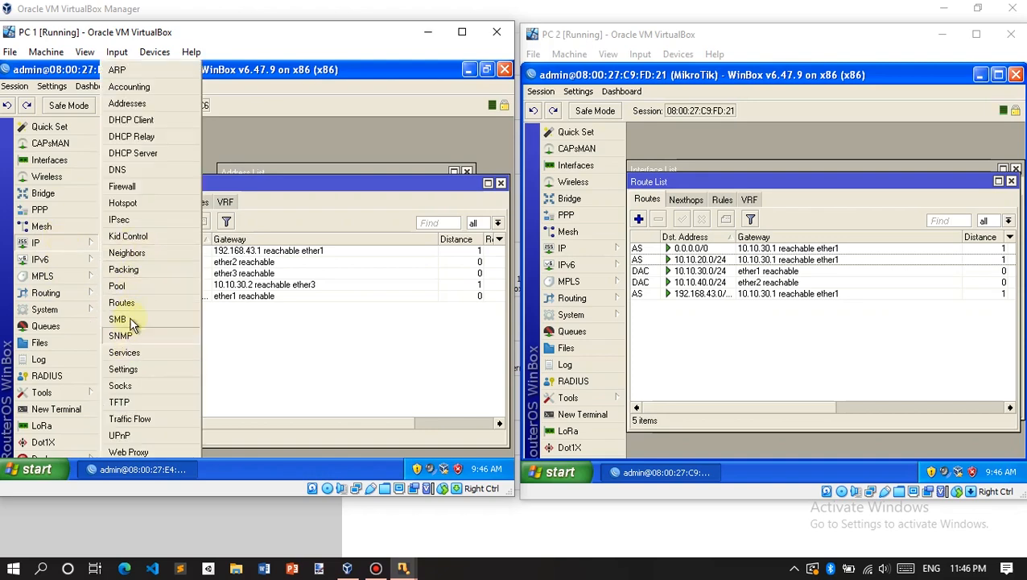
left_click(123, 187)
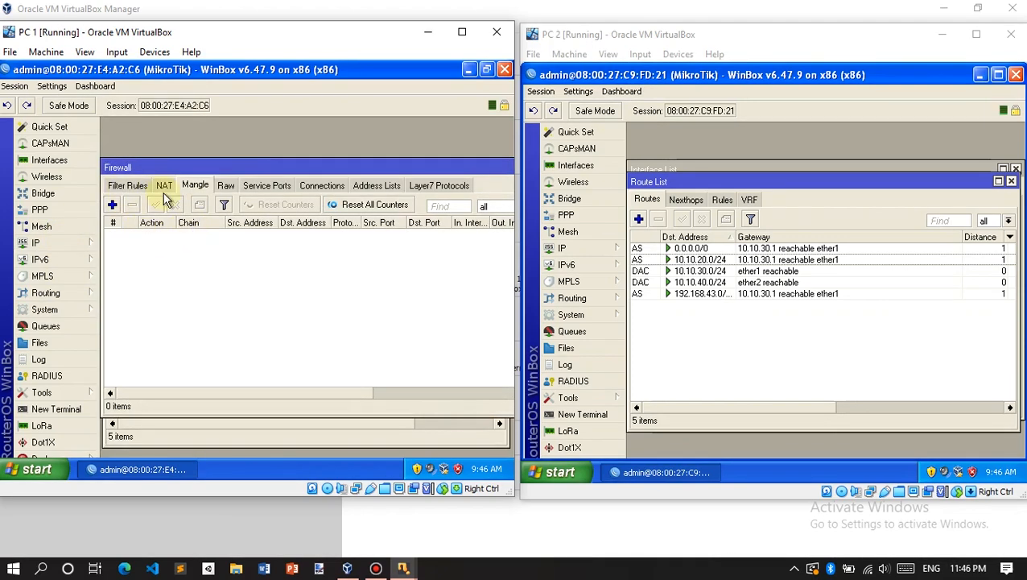
left_click(139, 190)
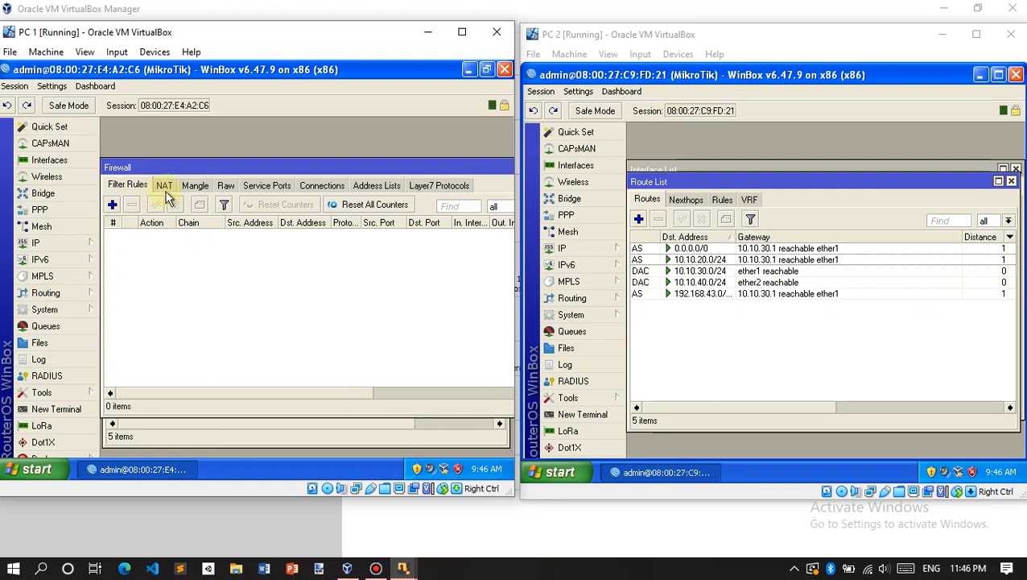
left_click(158, 187)
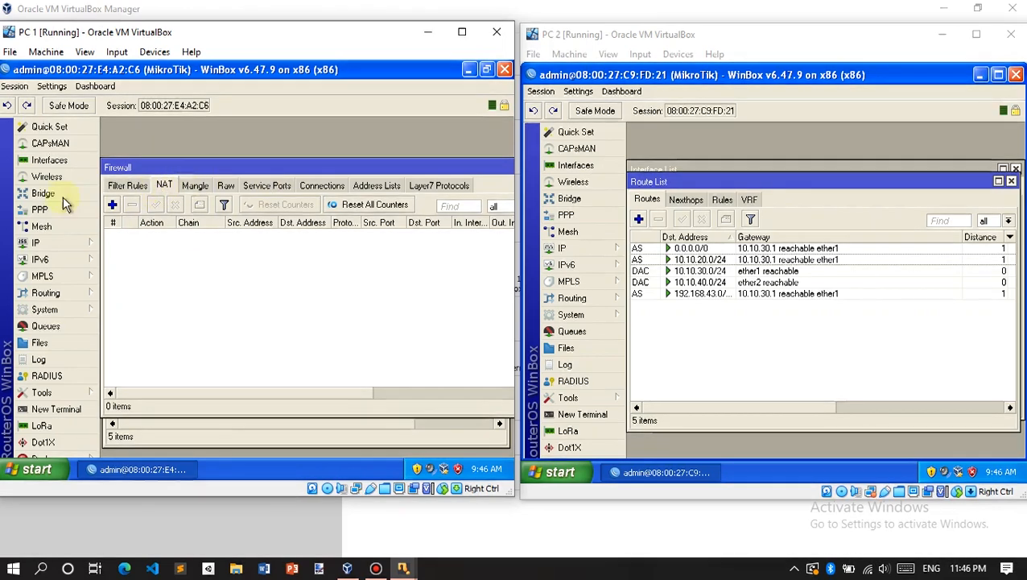
left_click(113, 205)
left_click(293, 165)
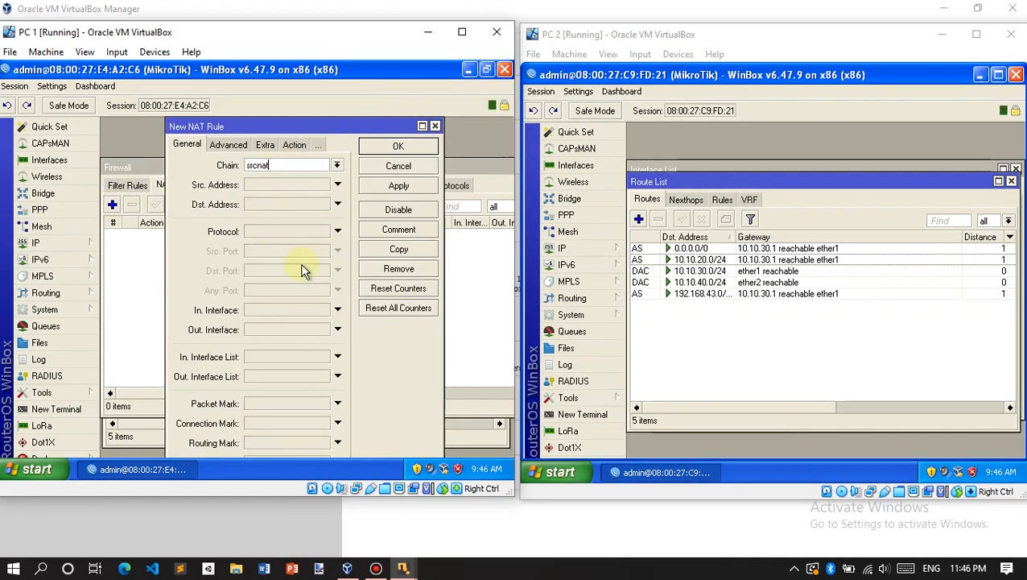
left_click(339, 331)
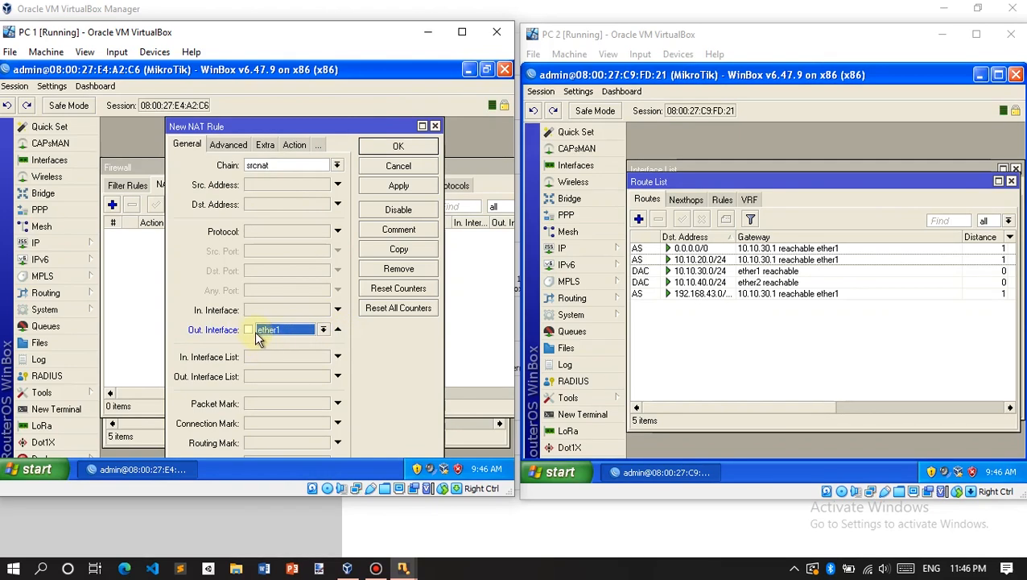
Step: Set the NAT rule's action to masquerade and save the rule
left_click(231, 145)
left_click(265, 145)
left_click(290, 142)
left_click(337, 165)
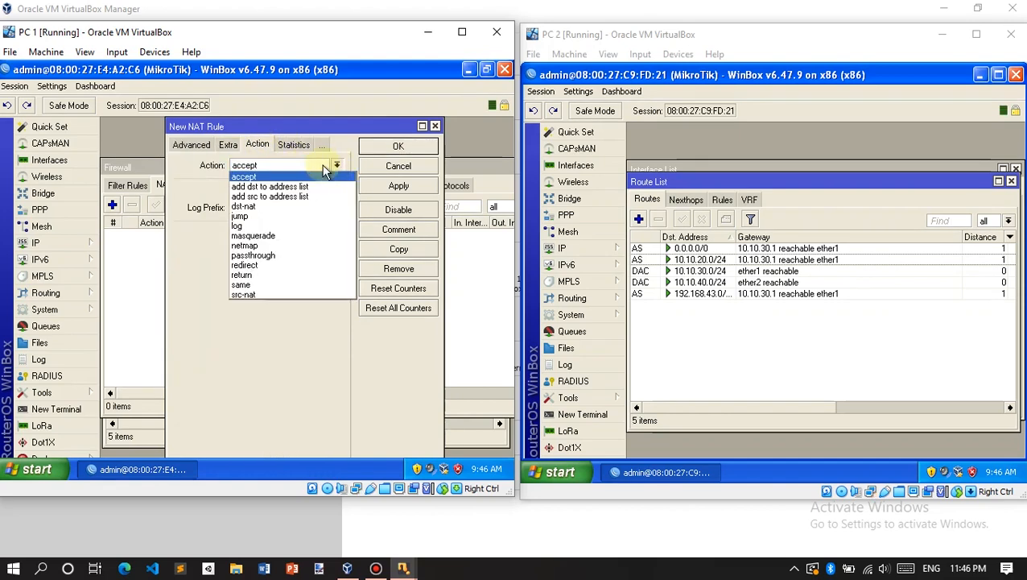
left_click(286, 235)
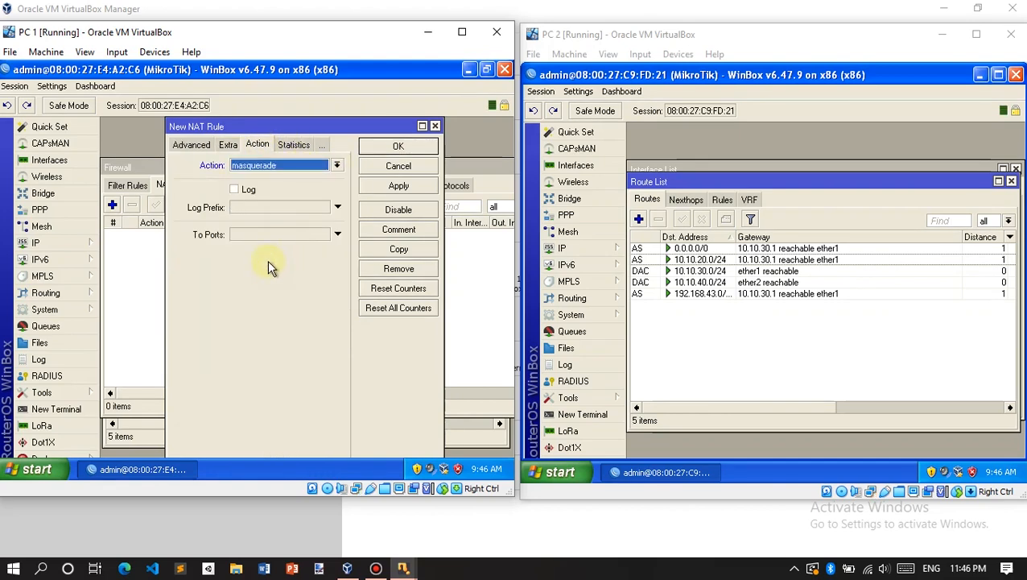
left_click(198, 143)
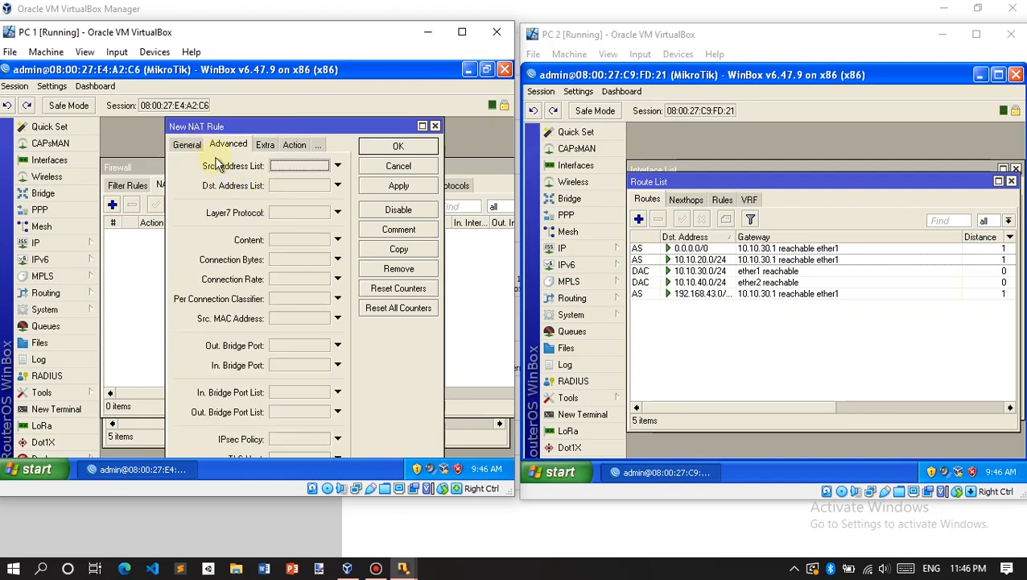
left_click(192, 145)
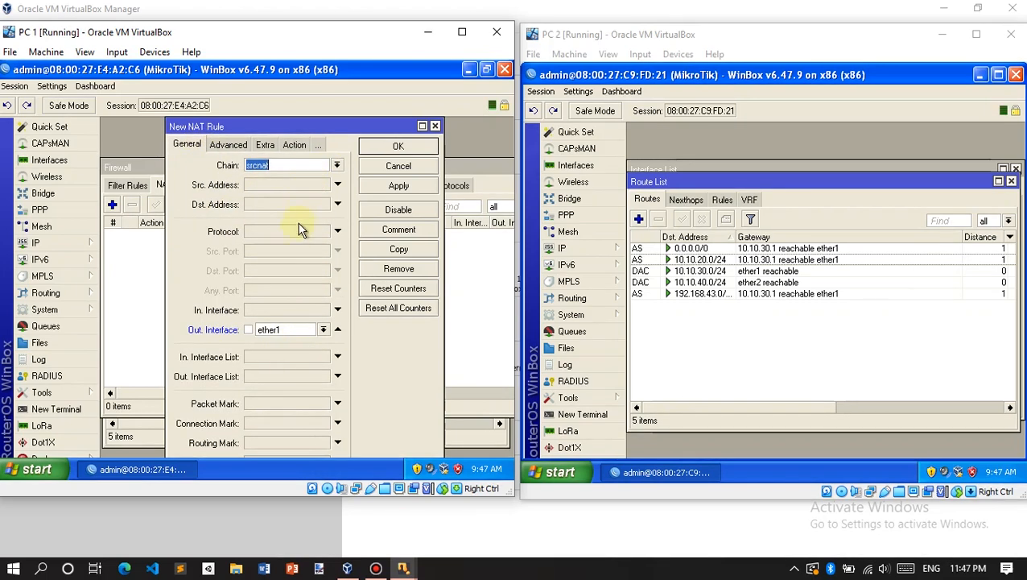
left_click(400, 143)
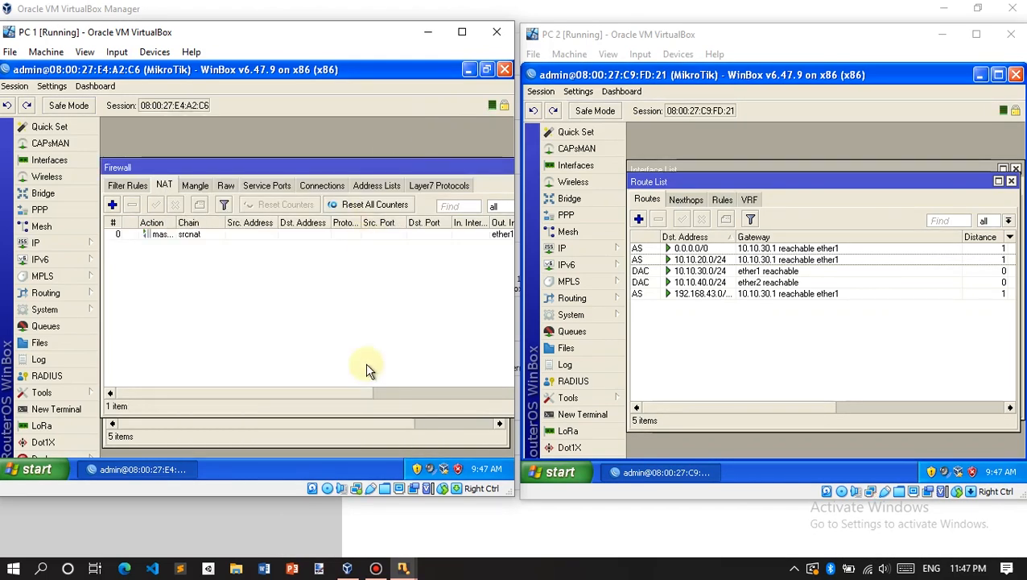
Step: On PC 2, run ping google.com from a command prompt; replies come from 74.125.24.138
left_click_drag(295, 392, 182, 370)
left_click(697, 380)
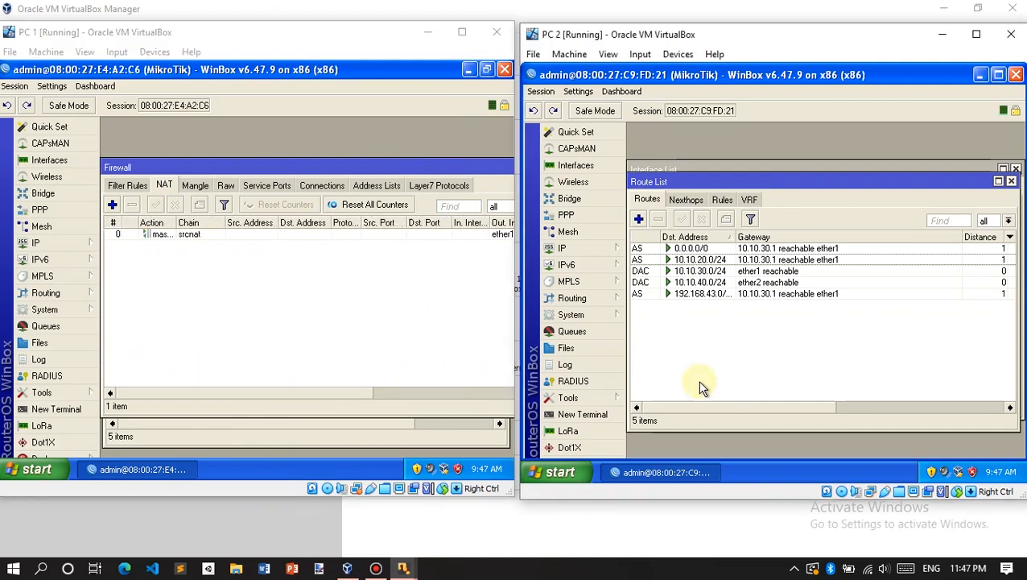
key("super+r")
left_click(620, 432)
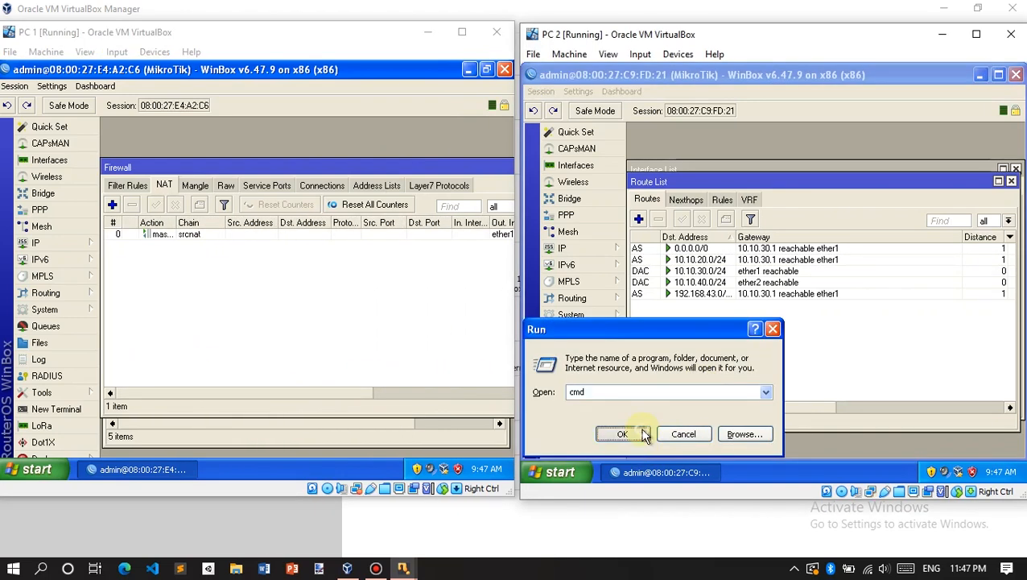
type("ping google.com")
key("Return")
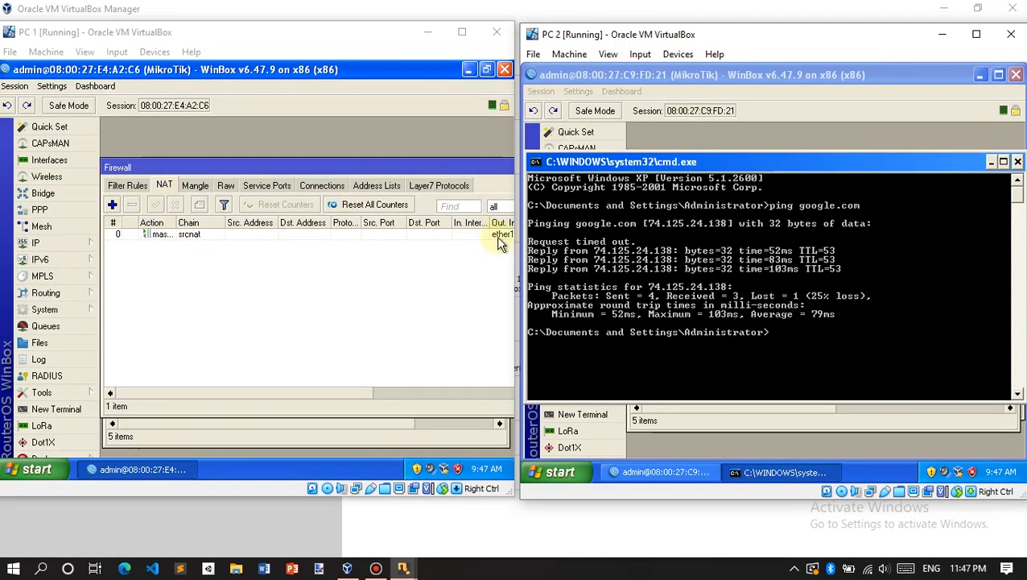
Step: Close PC 2's command prompt and drag PC 1's VirtualBox window border wider
left_click(1019, 161)
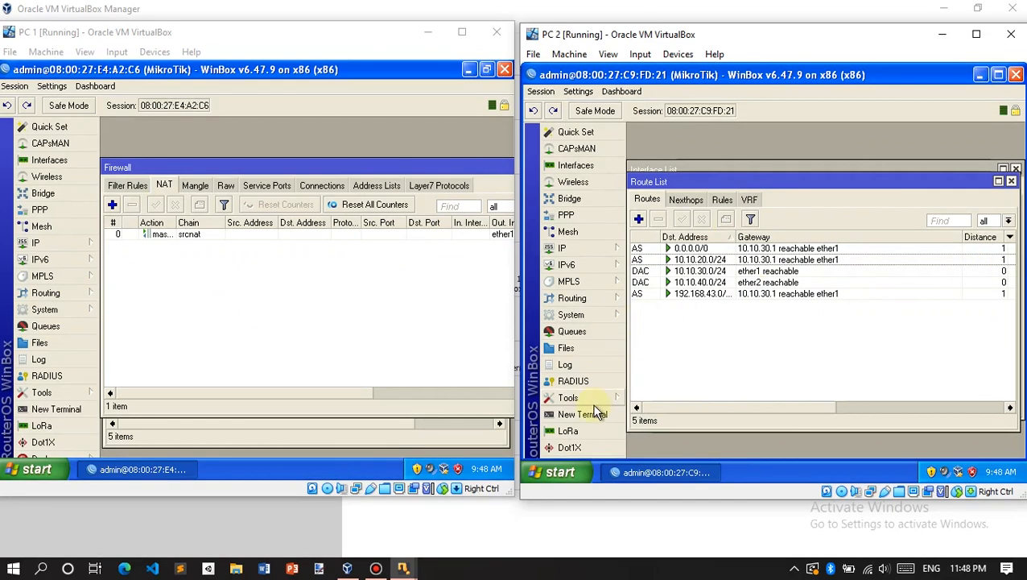
left_click(452, 167)
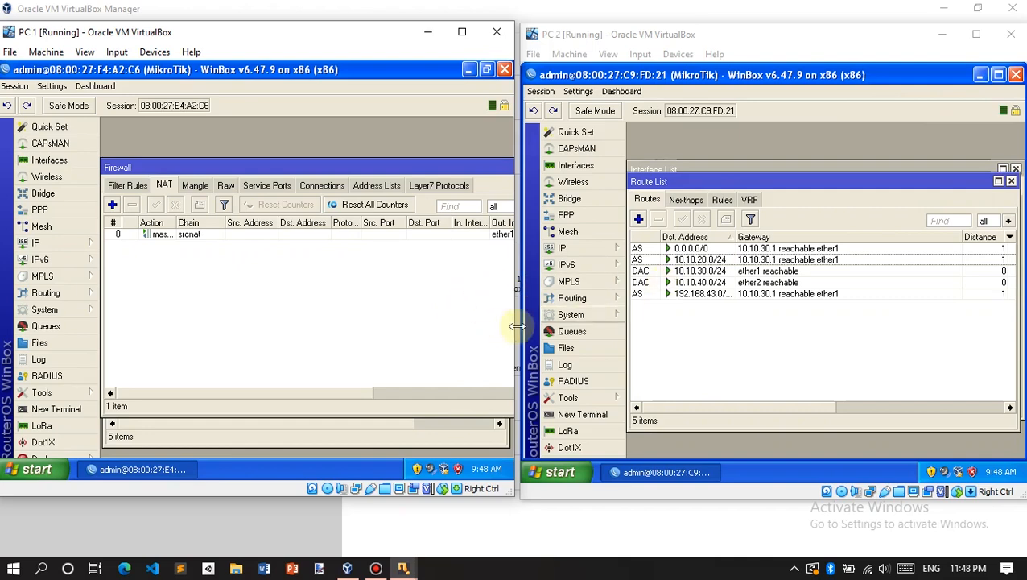
left_click_drag(518, 326, 523, 326)
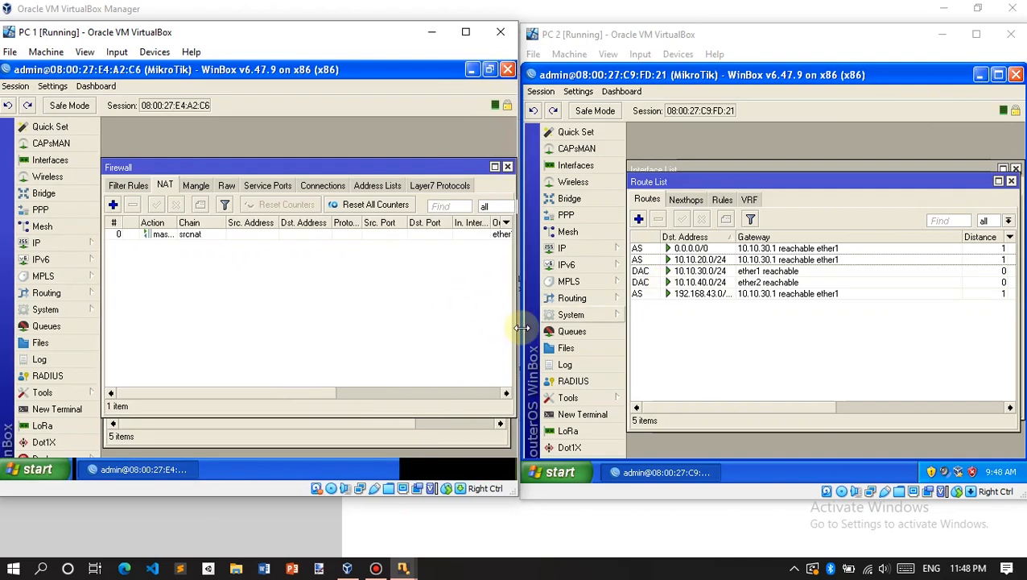
Step: Bring PC 2's machine window back into focus and bring up the screen recorder
left_click(612, 75)
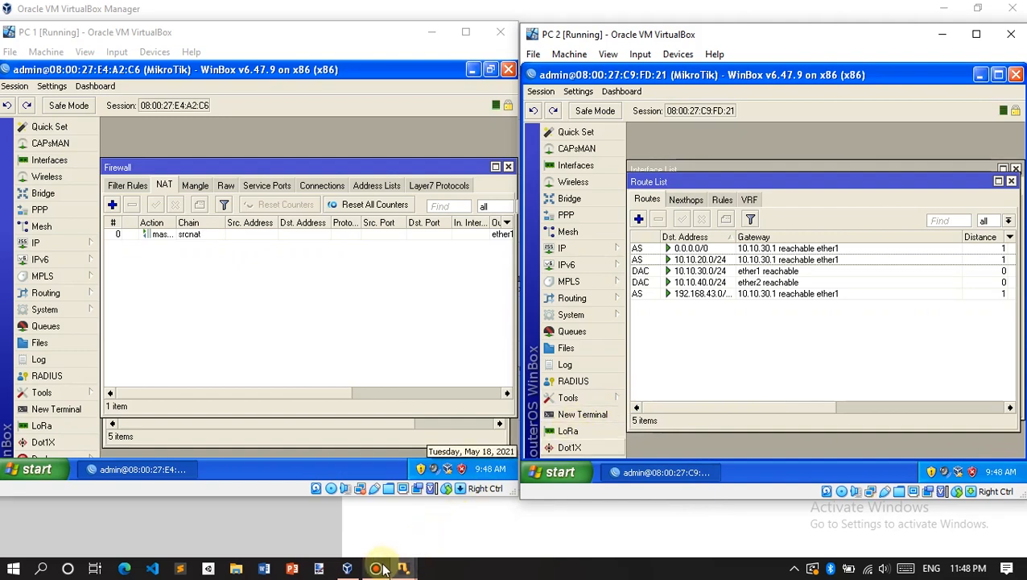
mouse_move(403, 563)
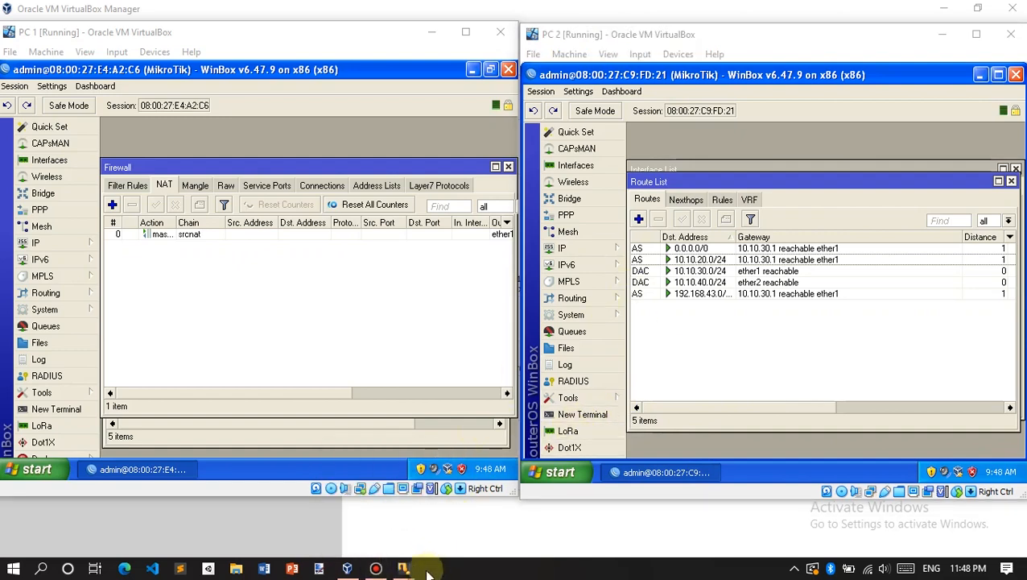
left_click(401, 566)
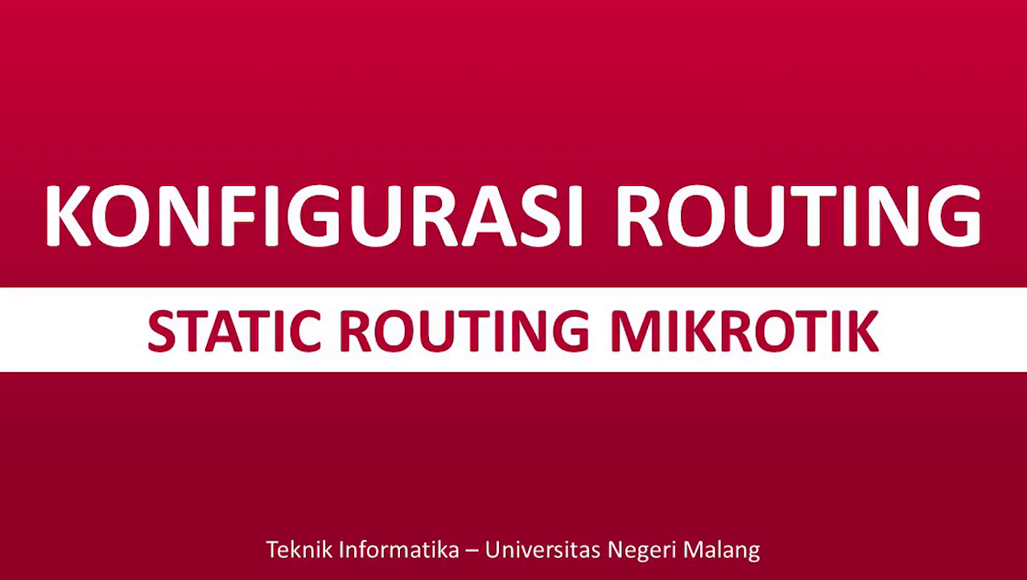